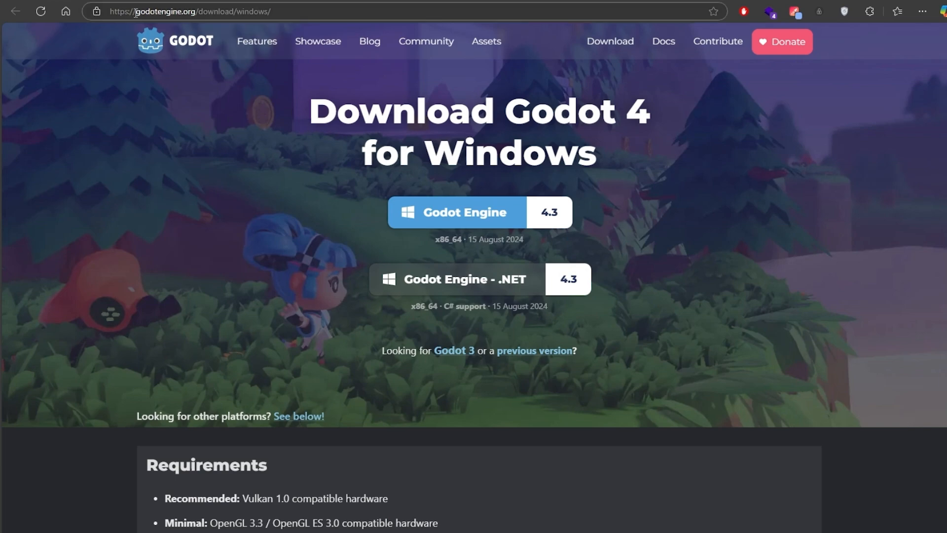
drag(113, 10, 272, 11)
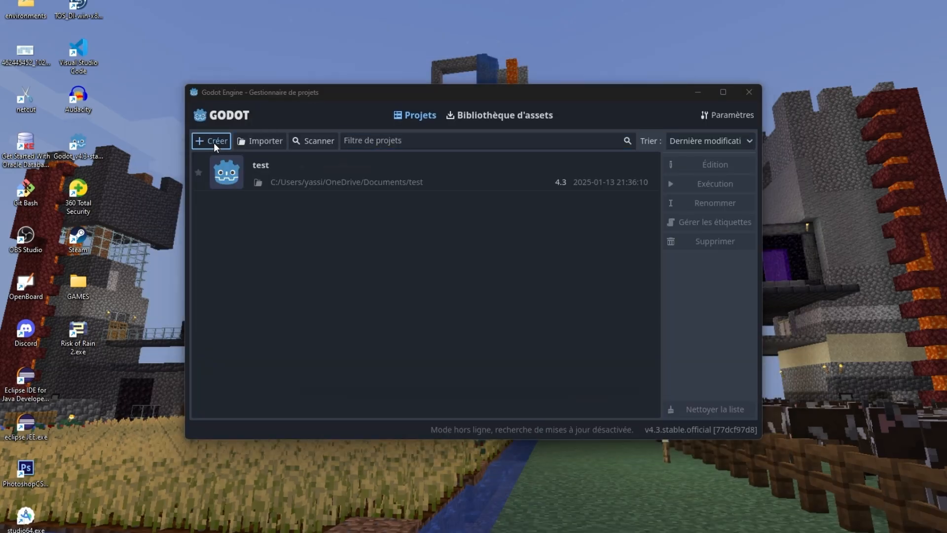
- Create and open a new project named "night rain" with the Mobile renderer
click(213, 141)
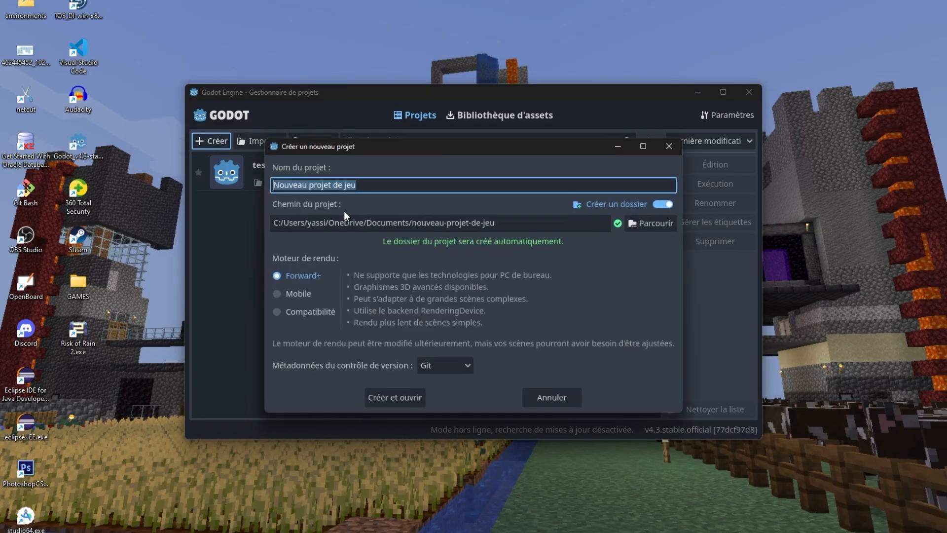
text(night rain)
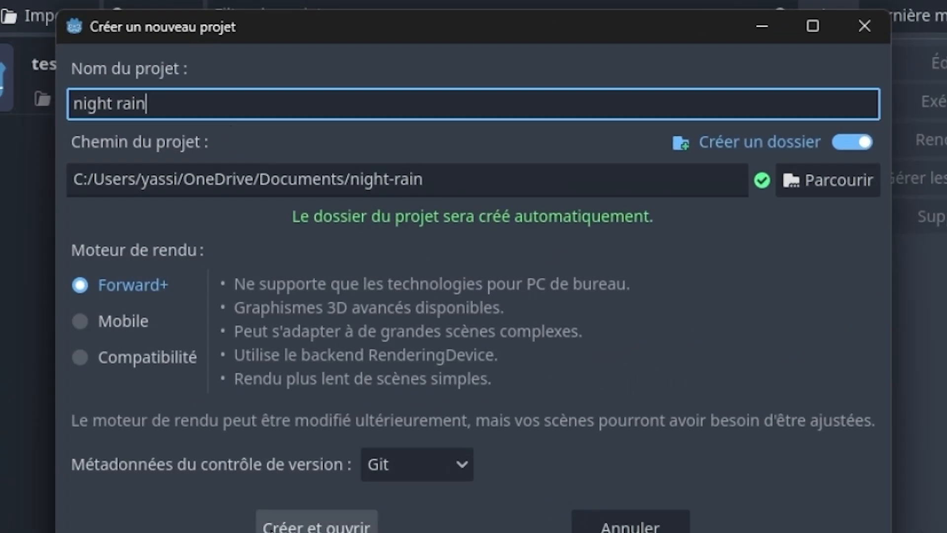
click(143, 326)
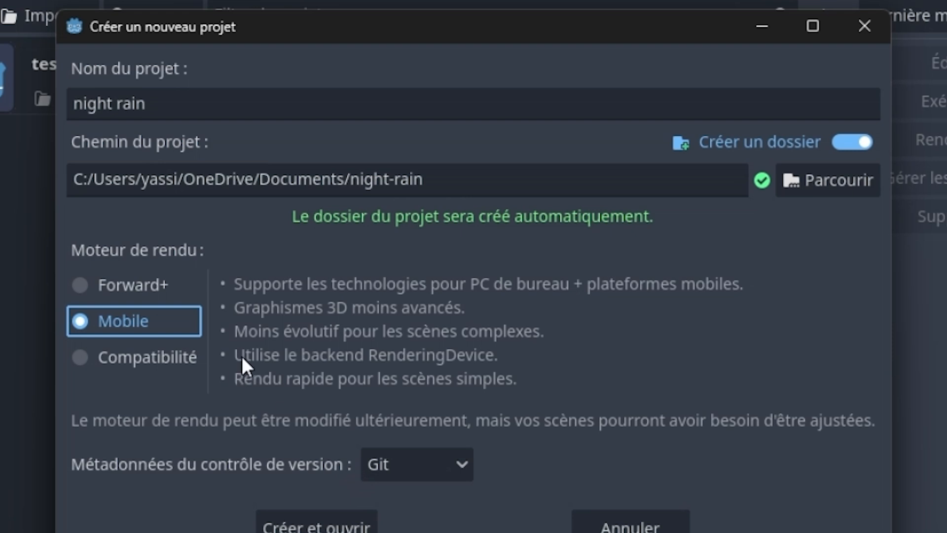
click(128, 281)
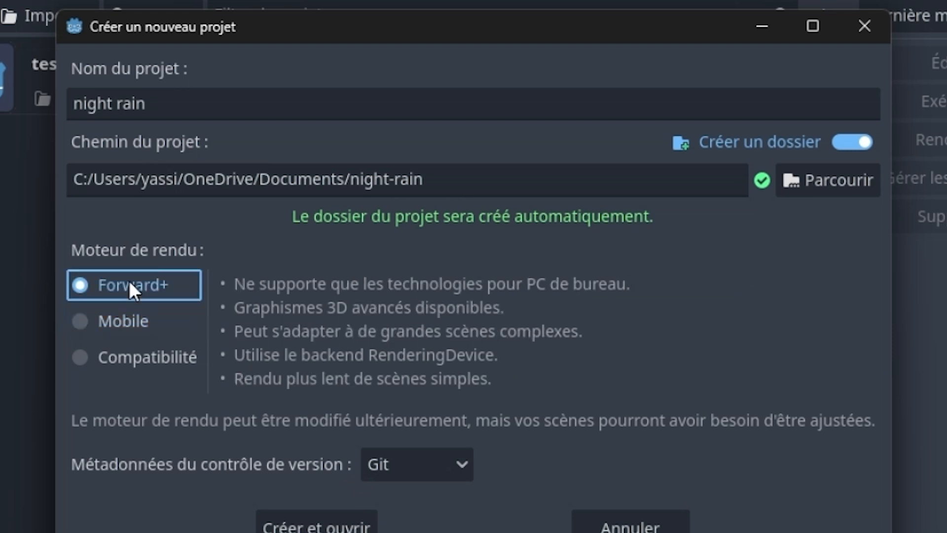
click(148, 323)
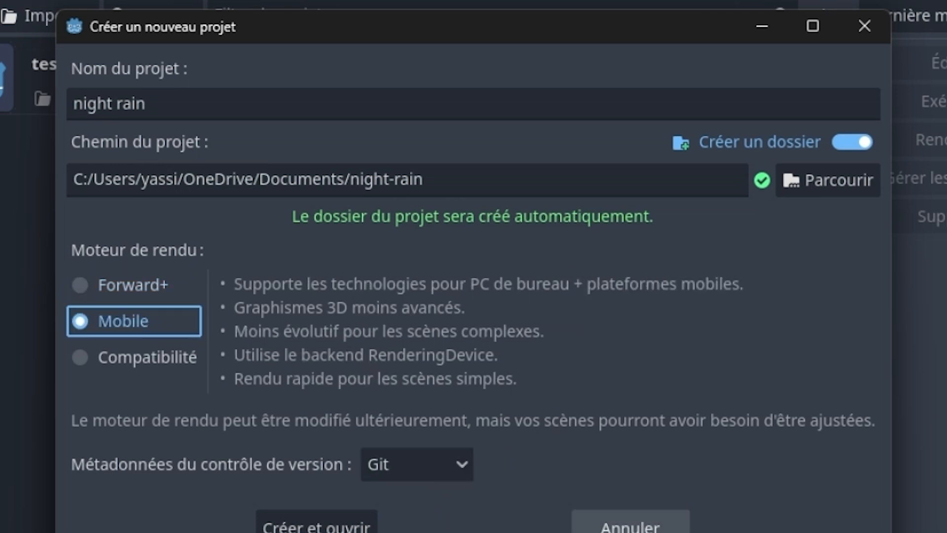
click(317, 526)
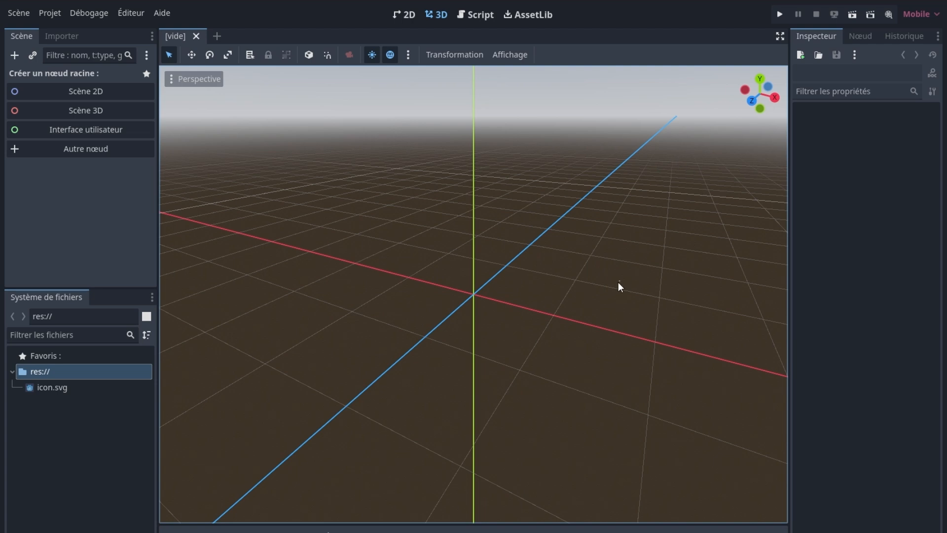
drag(760, 94, 675, 87)
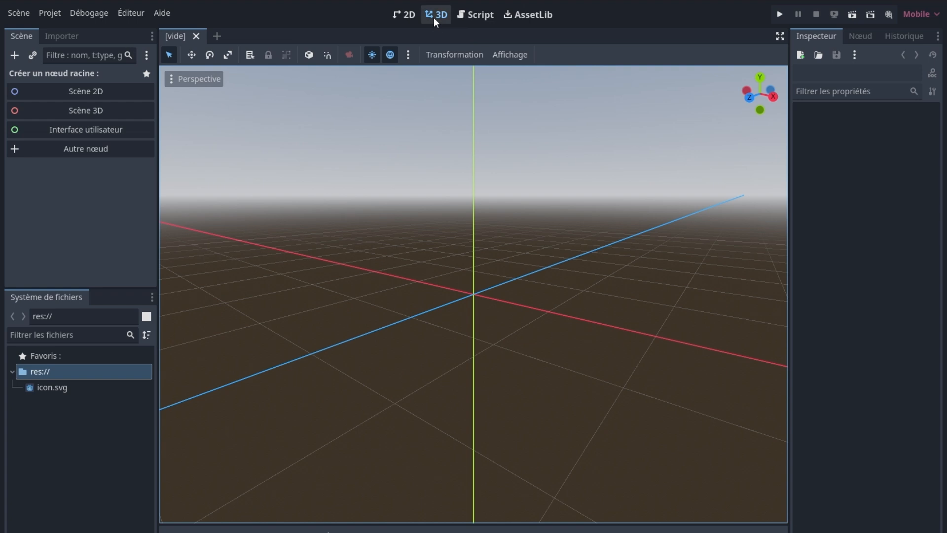
click(410, 16)
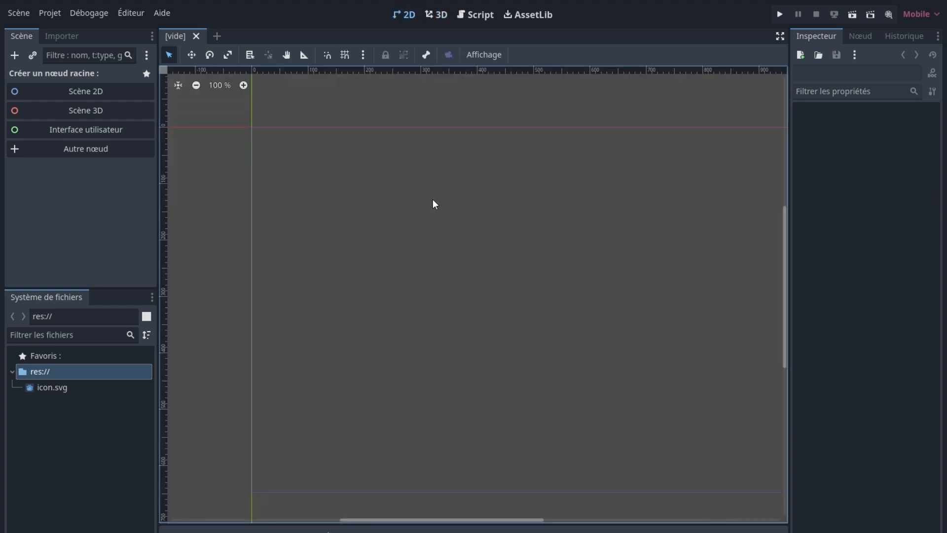
click(436, 14)
- Create a plain Node as the root of the empty scene
click(141, 147)
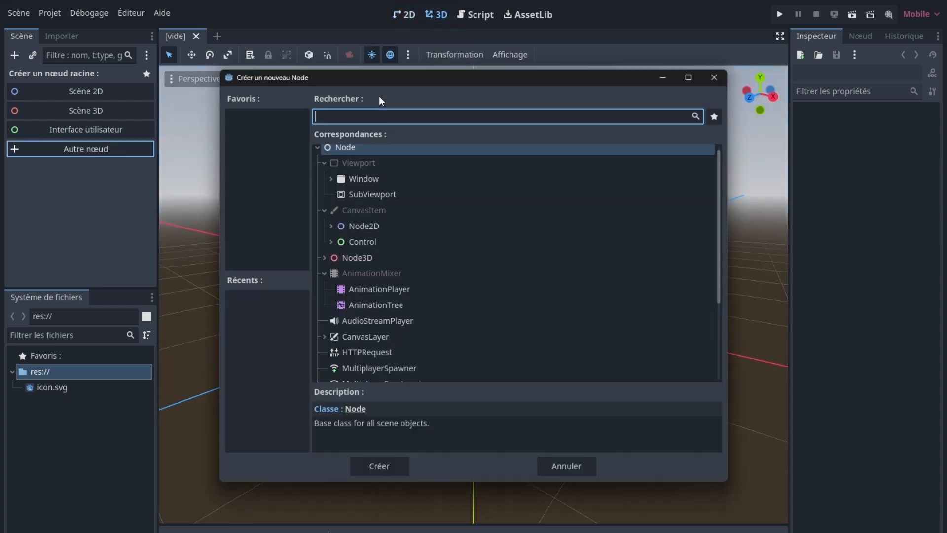
scroll(407, 147, up, 1)
click(373, 152)
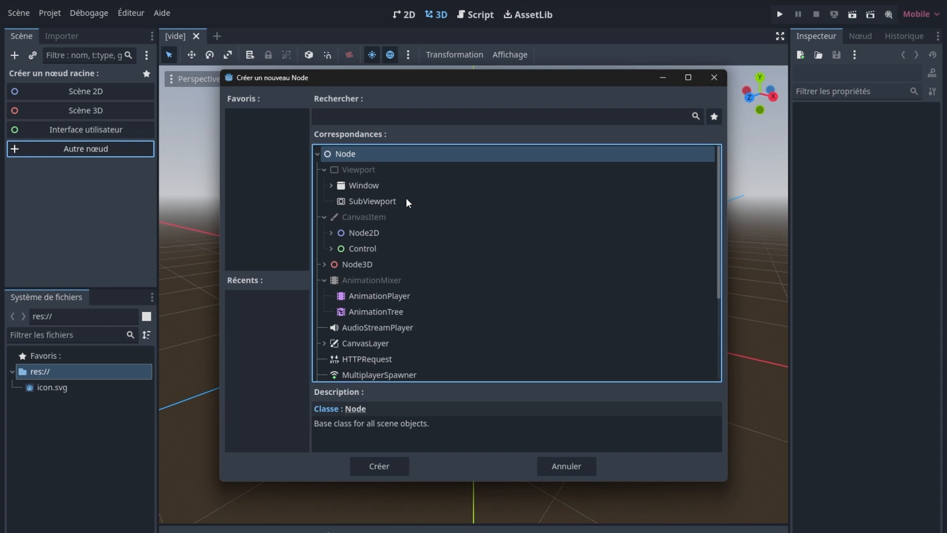
click(379, 466)
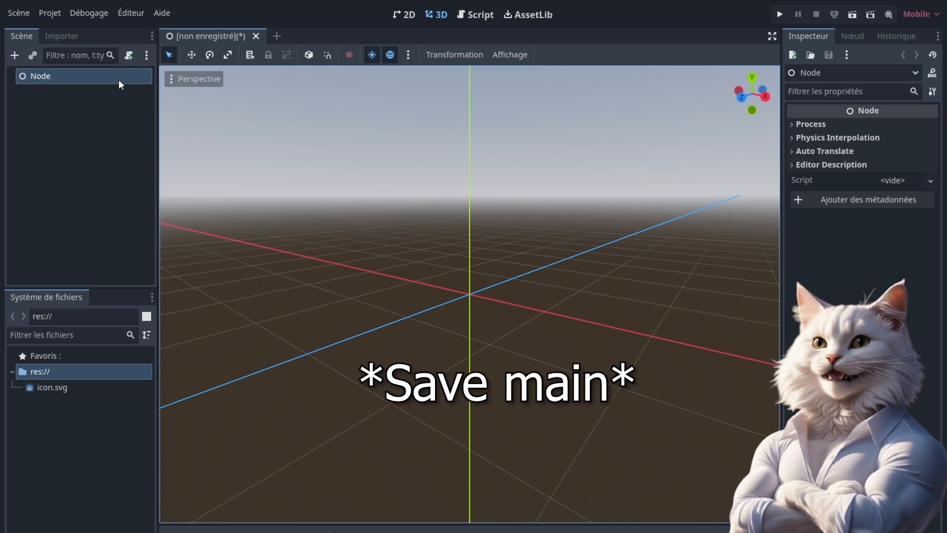
- Save the scene as main.tscn in the project's res:// folder
right_click(85, 76)
key(ctrl+s)
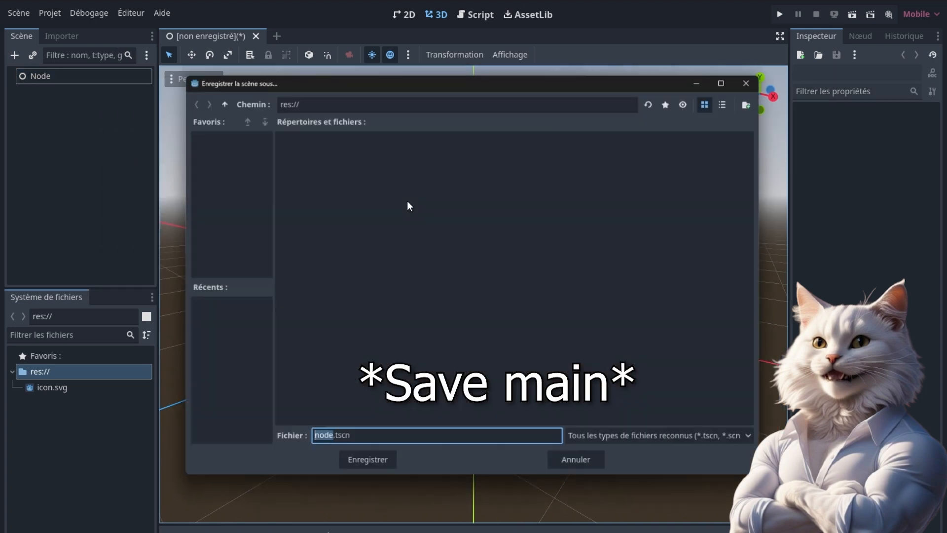
text(main)
click(366, 461)
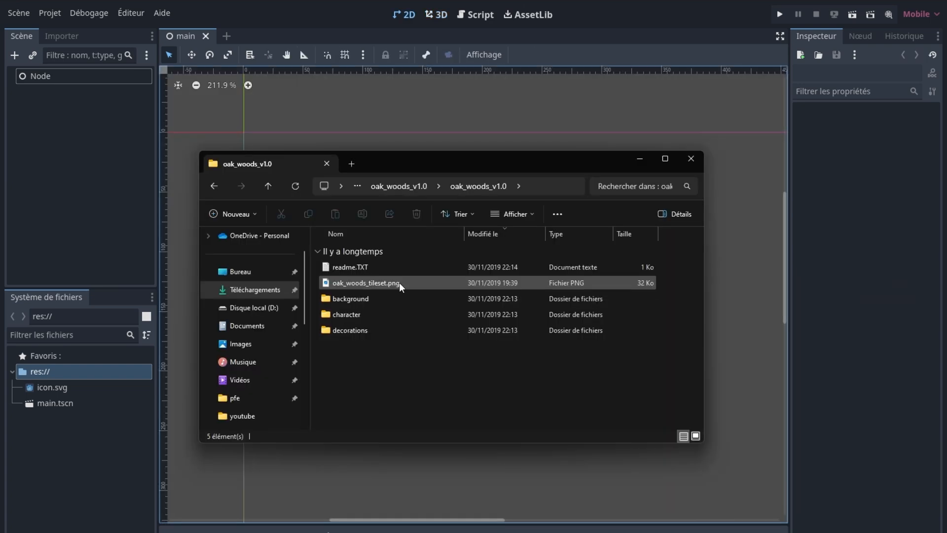
- Import background_layer_1.png from the oak_woods_v1.0 background folder into the project's files
double_click(386, 297)
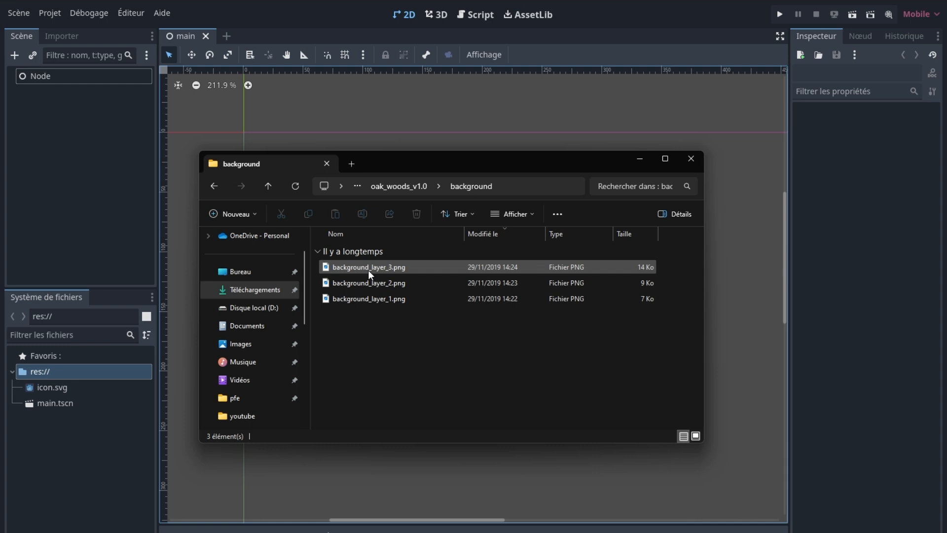
click(374, 298)
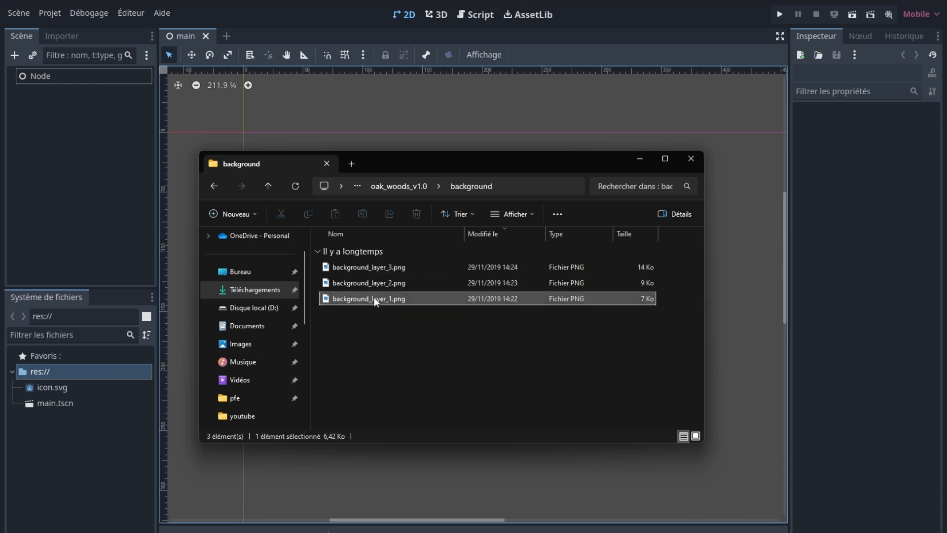
drag(374, 299, 184, 362)
drag(77, 437, 77, 437)
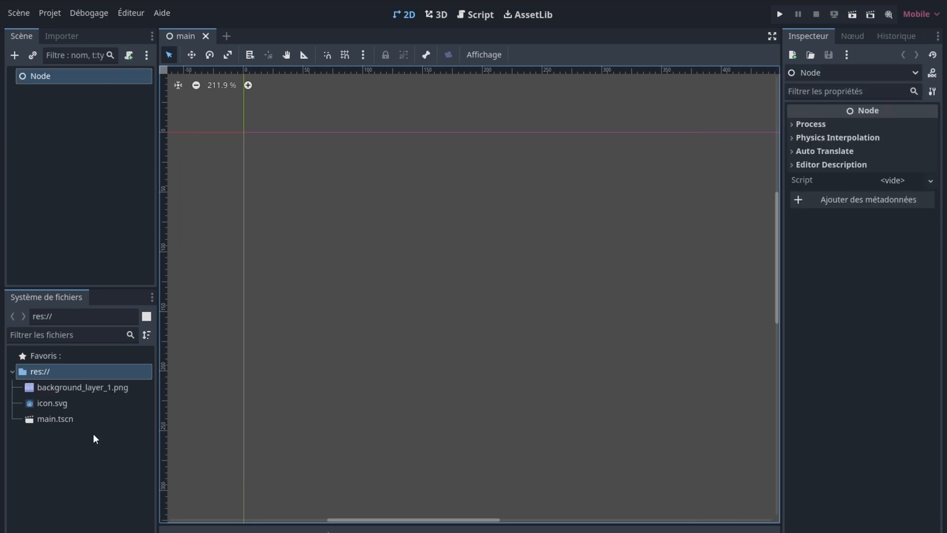
drag(106, 386, 69, 397)
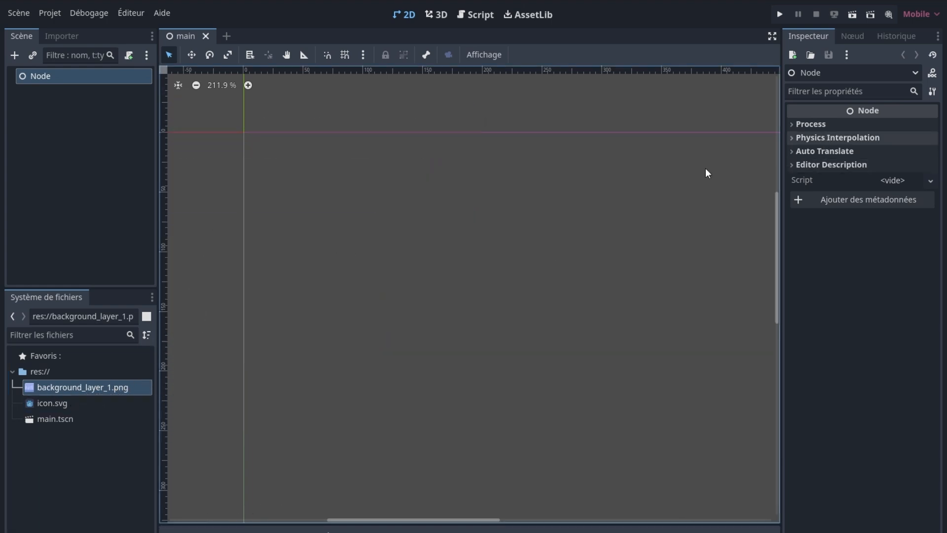
- Add a TextureRect under the root node and assign background_layer_1.png as its texture
key(ctrl+a)
text(texture)
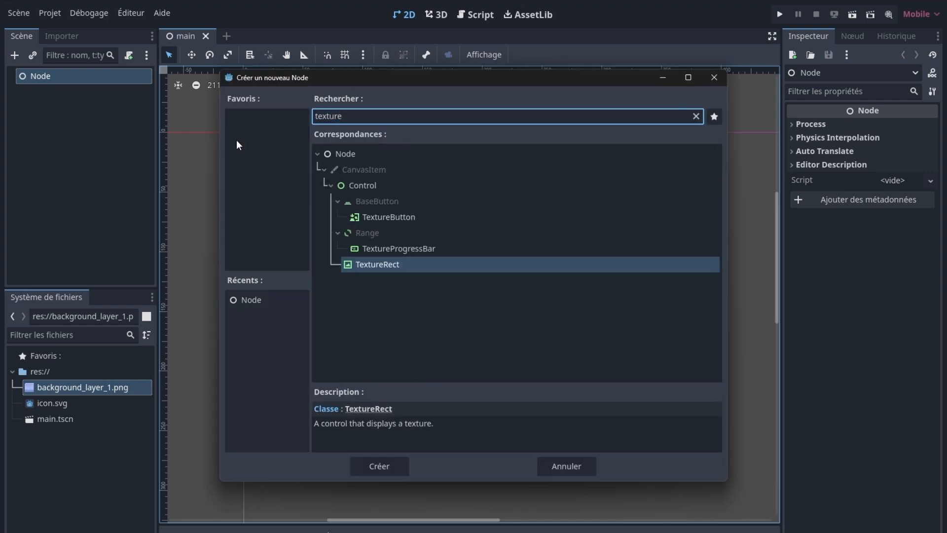
double_click(401, 266)
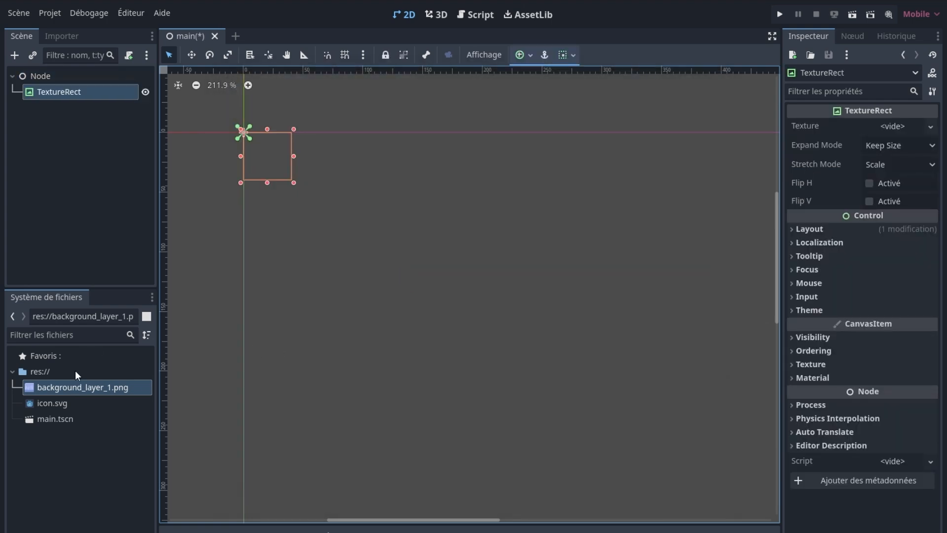
drag(77, 388, 893, 126)
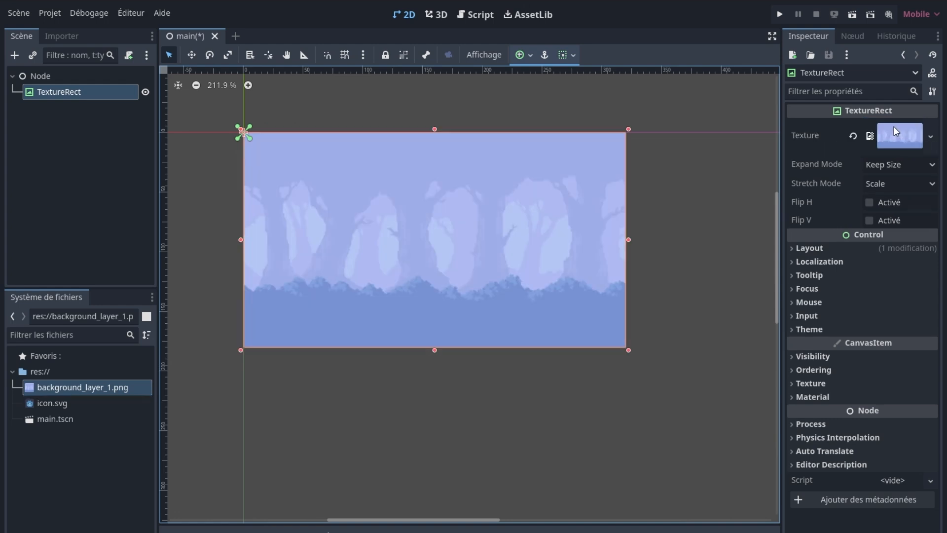
- Set the TextureRect's texture filter to Nearest
click(869, 384)
click(887, 399)
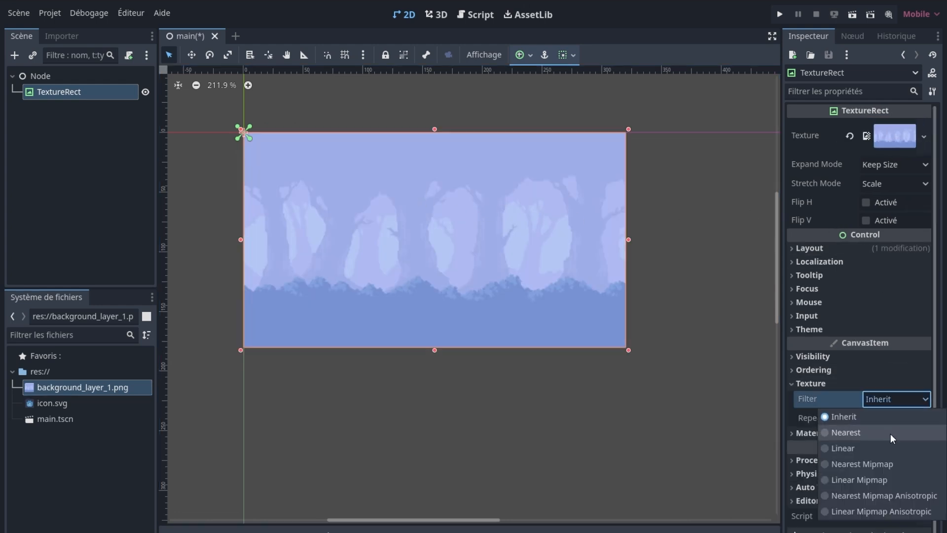
click(846, 433)
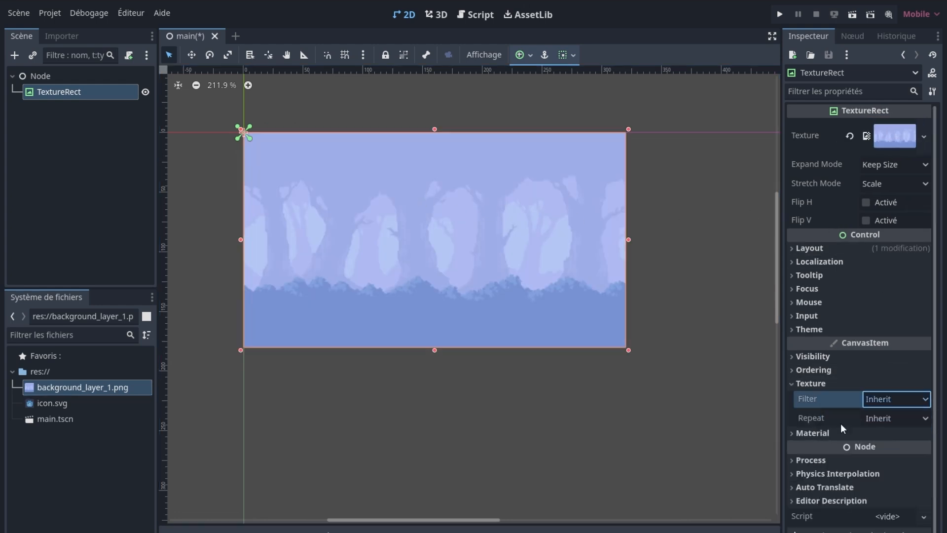
- Apply the full-rectangle anchor preset to the TextureRect so the background fills the game screen area
click(529, 56)
click(585, 155)
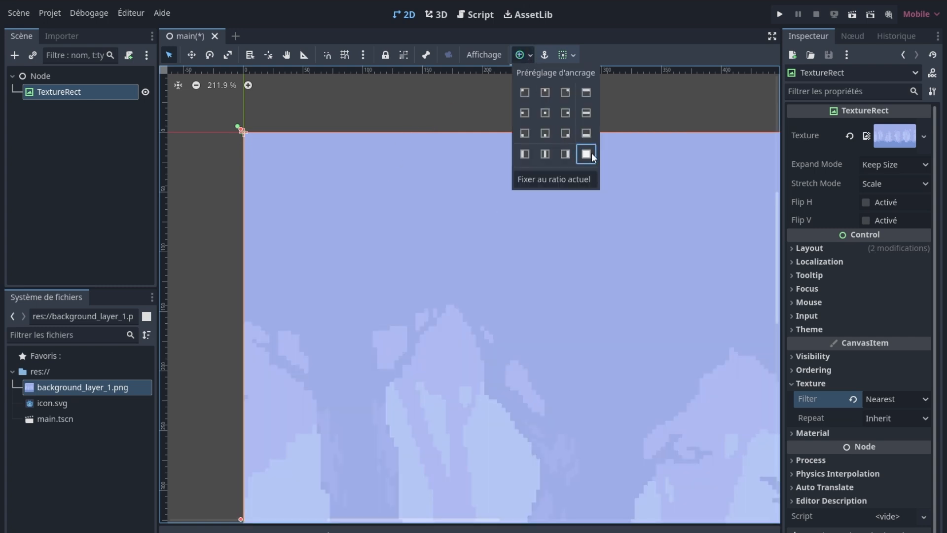
click(640, 111)
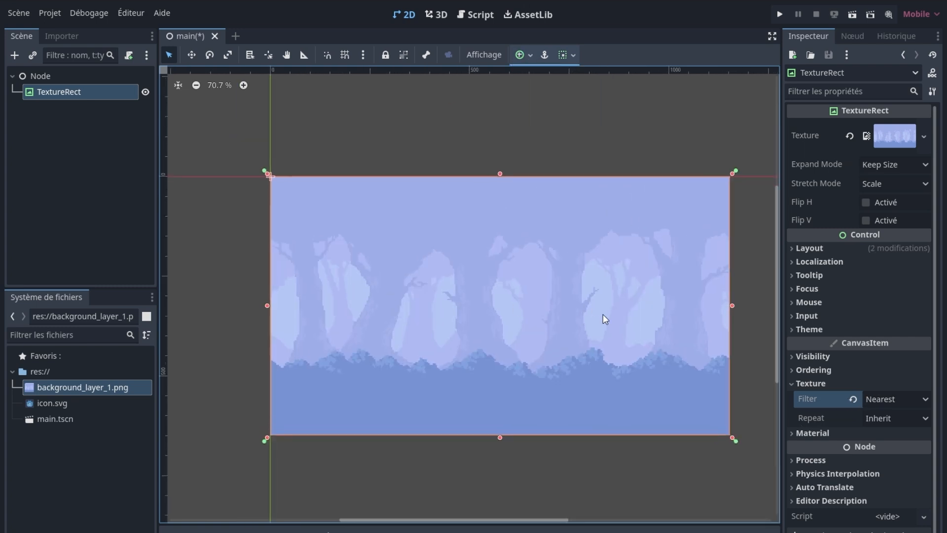
scroll(530, 320, up, 1)
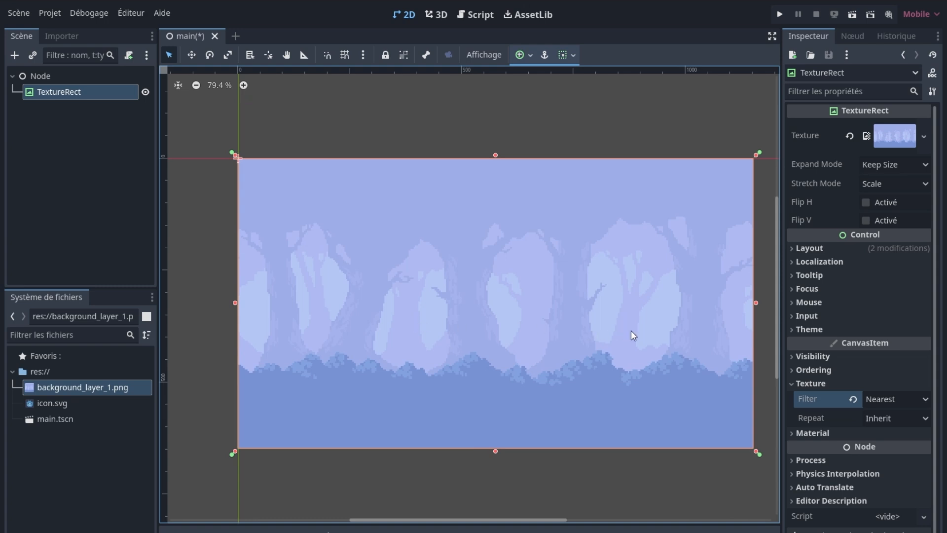
- Add a TileMap node under the root node and give it a new TileSet
right_click(40, 75)
click(103, 87)
text(ti)
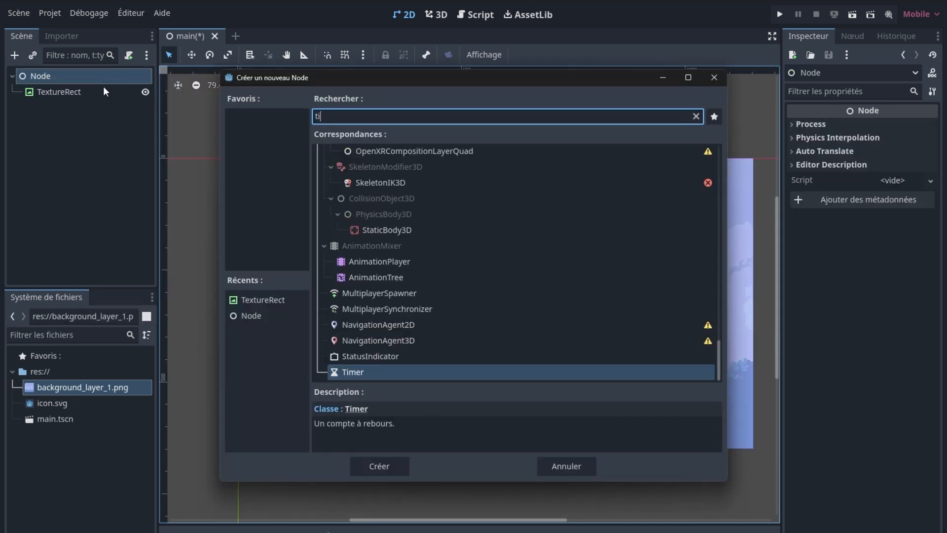
text(le)
key(Return)
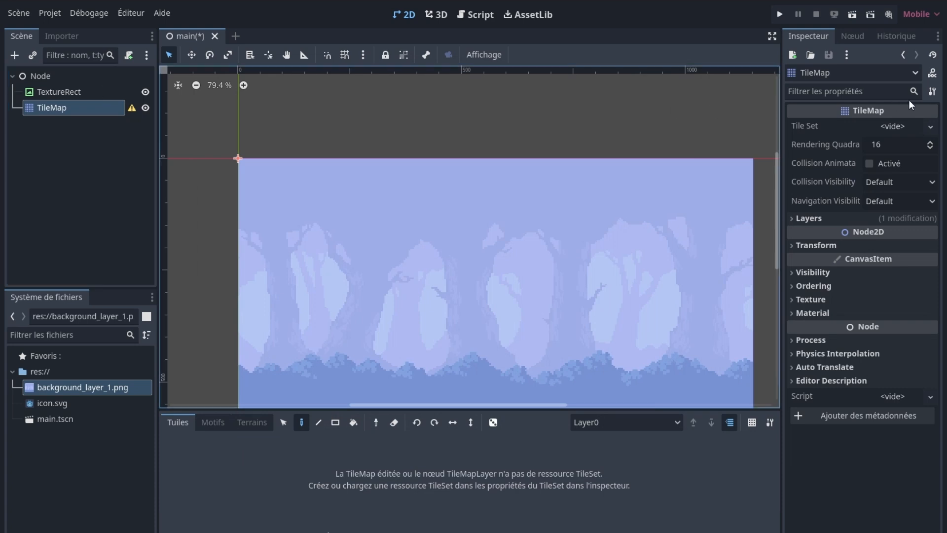
click(914, 130)
click(908, 143)
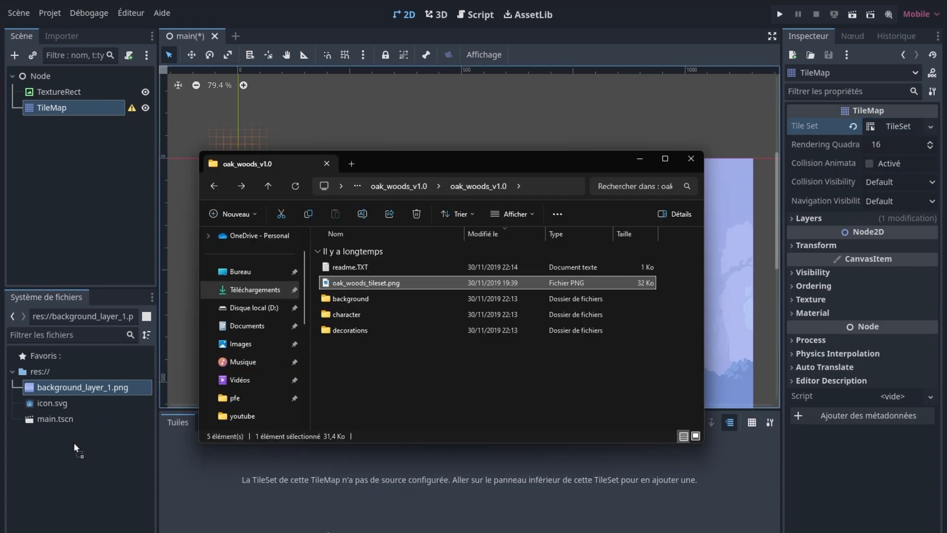
- Import oak_woods_tileset.png, add it to the TileSet as an atlas and create its tiles automatically
drag(74, 442, 182, 451)
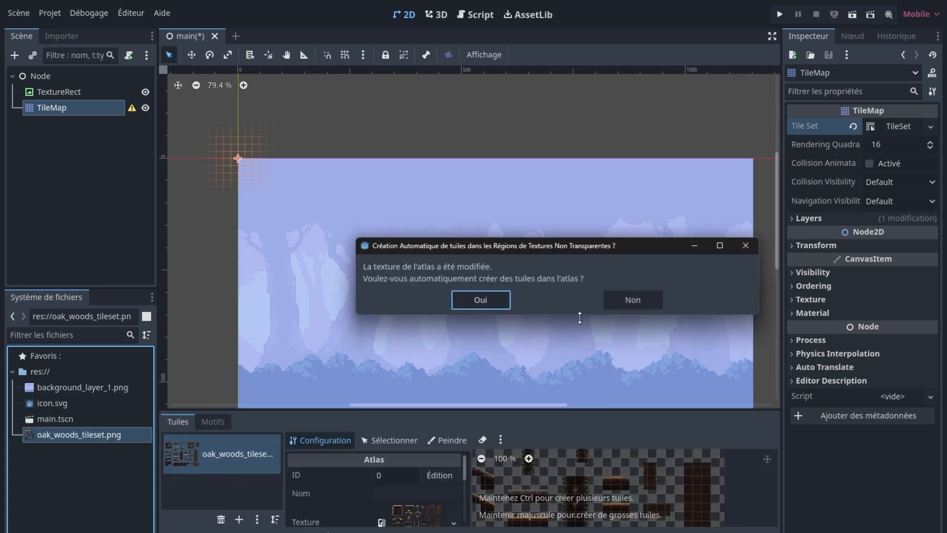
click(496, 300)
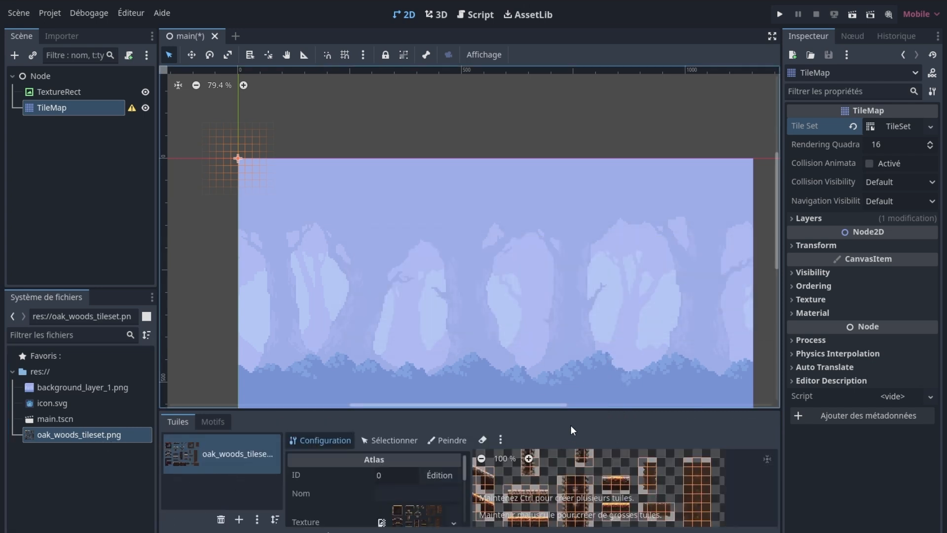
drag(572, 410, 575, 371)
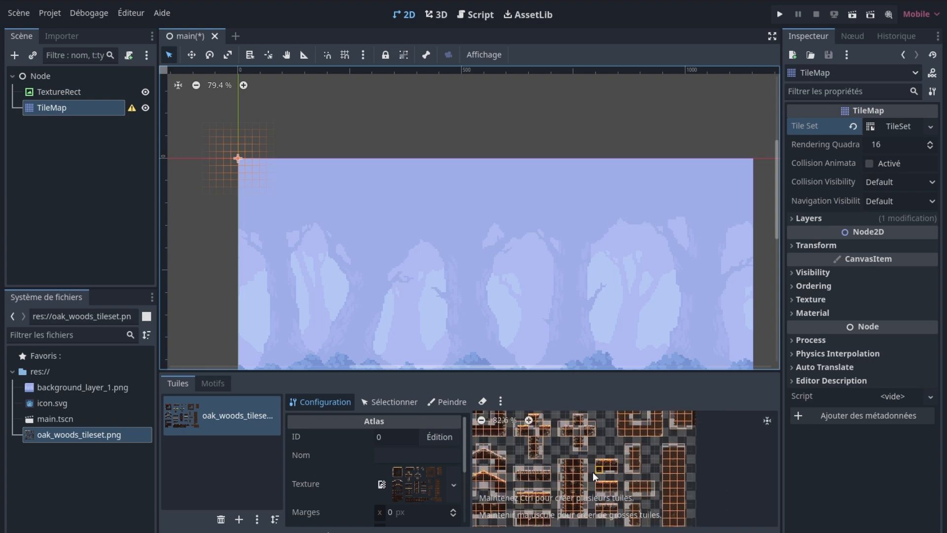
scroll(521, 438, up, 4)
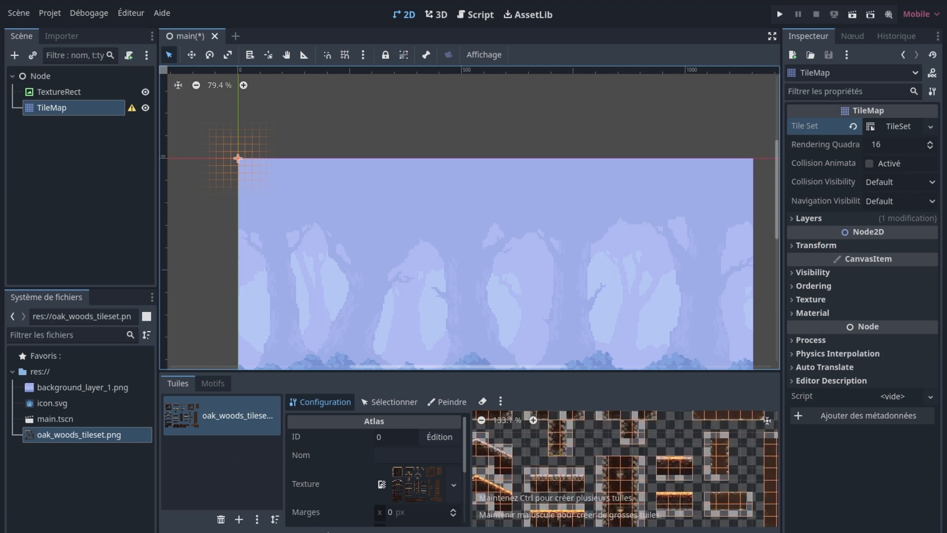
- Set the TileMap's transform scale to 3 on both axes
click(816, 246)
click(886, 314)
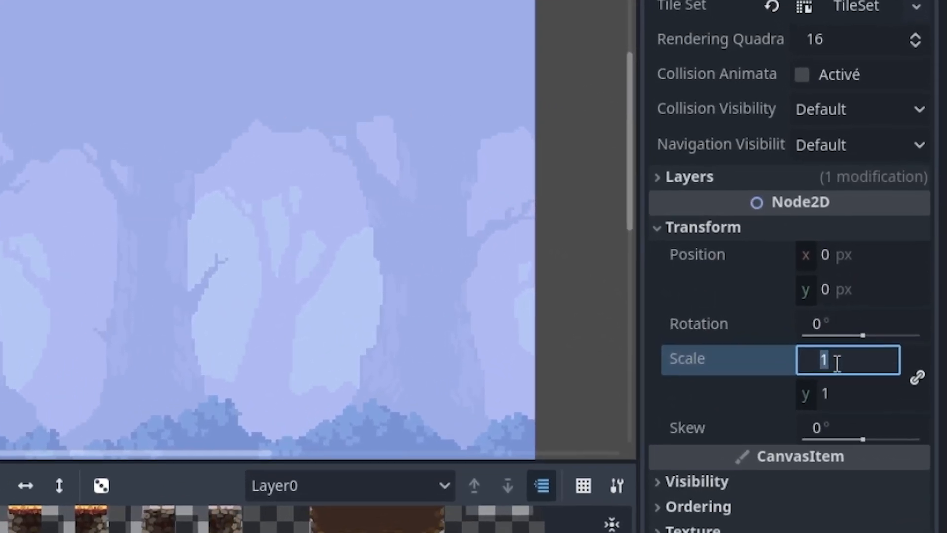
key(BackSpace)
text(3)
key(Return)
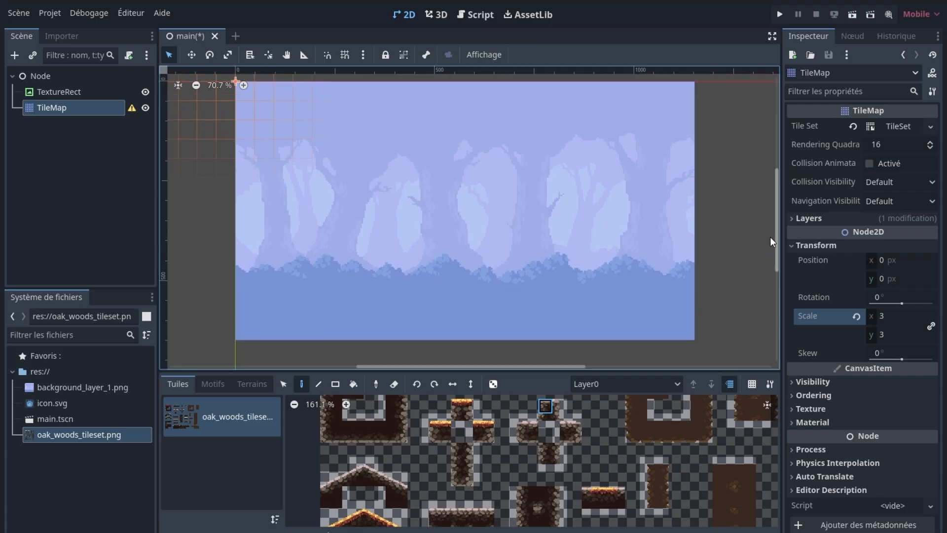
drag(771, 238, 771, 236)
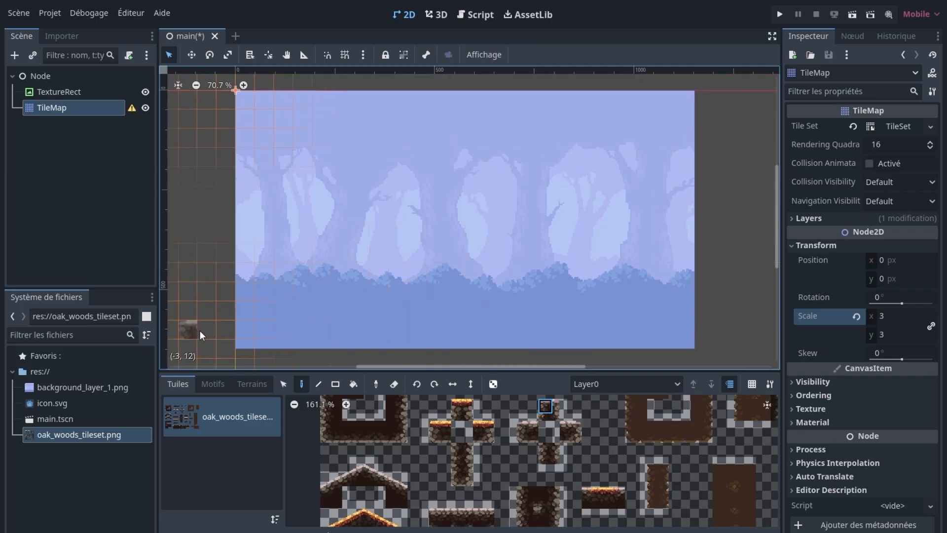
drag(241, 313, 512, 313)
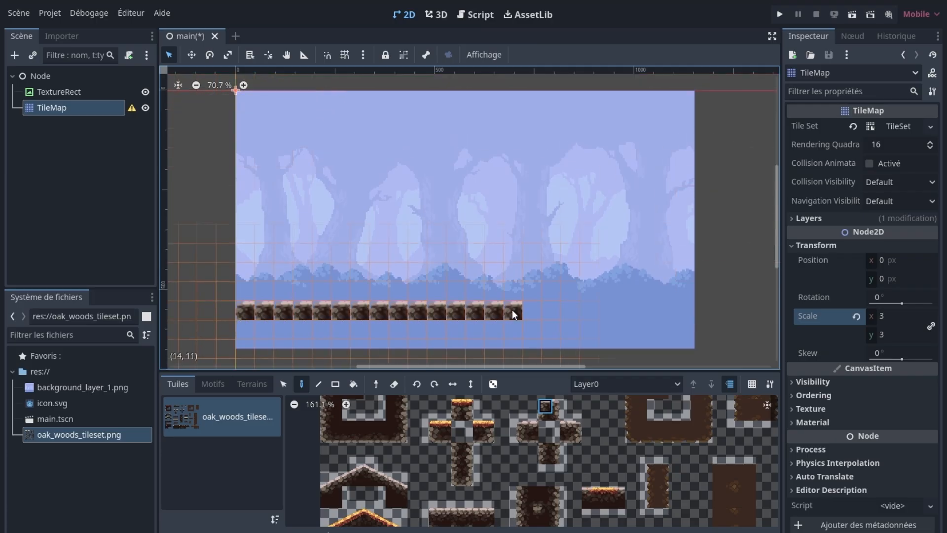
key(ctrl+z)
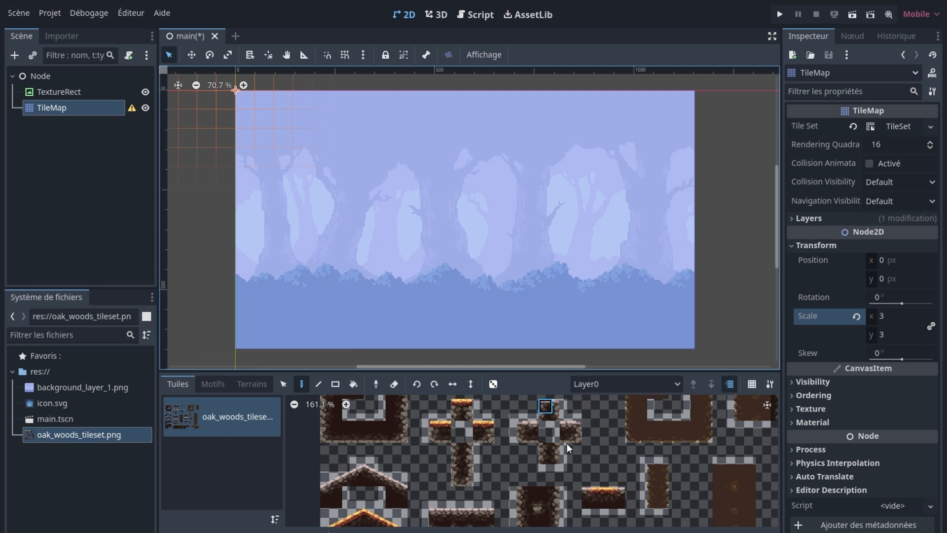
- Select the 3×2 fire-topped ground tile block and paint it with the Line tool across the full width of the background's lower edge
scroll(549, 449, up, 1)
scroll(560, 487, down, 1)
drag(588, 496, 620, 508)
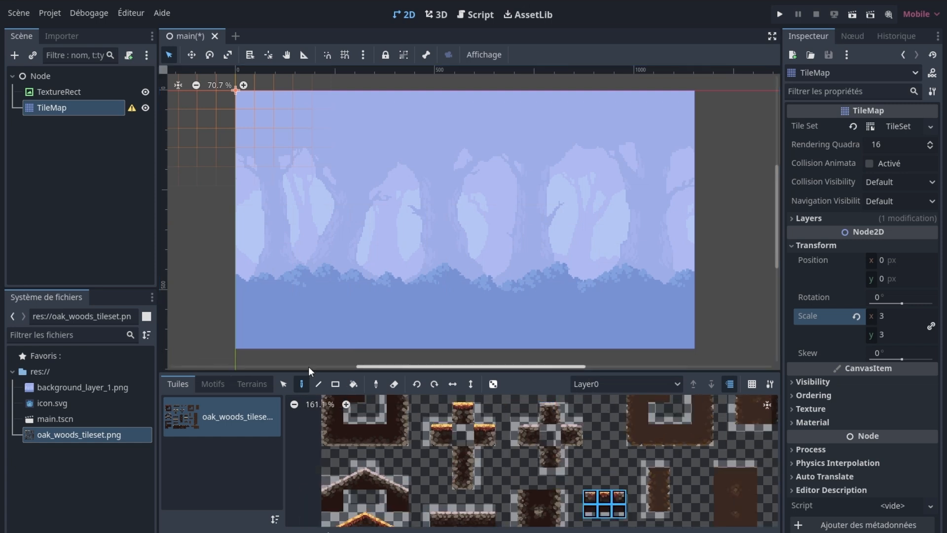
drag(263, 334, 661, 334)
key(ctrl+z)
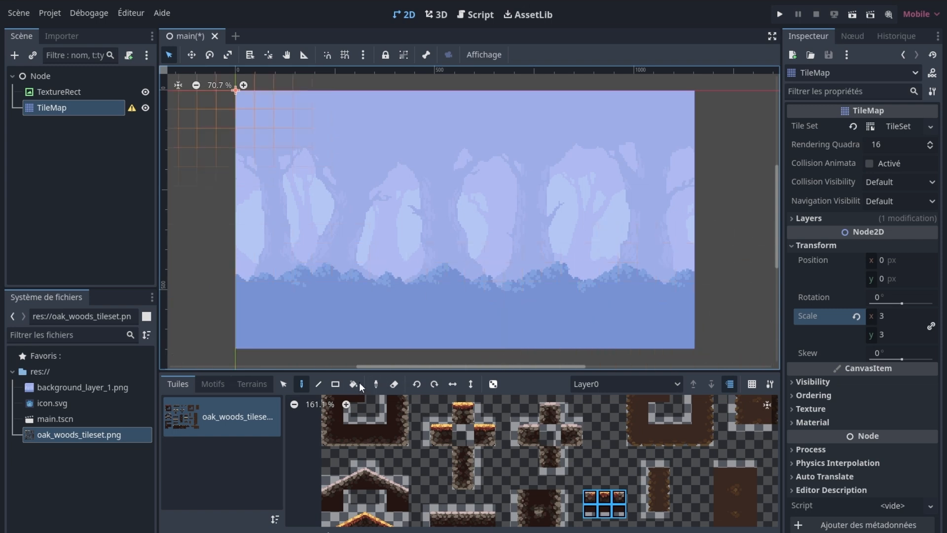
click(318, 384)
drag(242, 341, 678, 336)
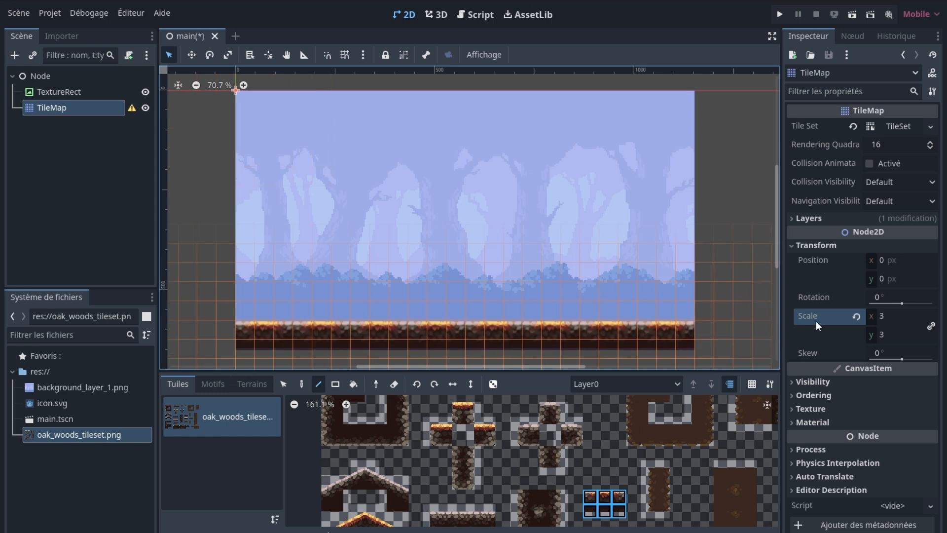
- Paint a one-tile-thick border around the outside of the game screen with the plain dark-brown tile
click(755, 476)
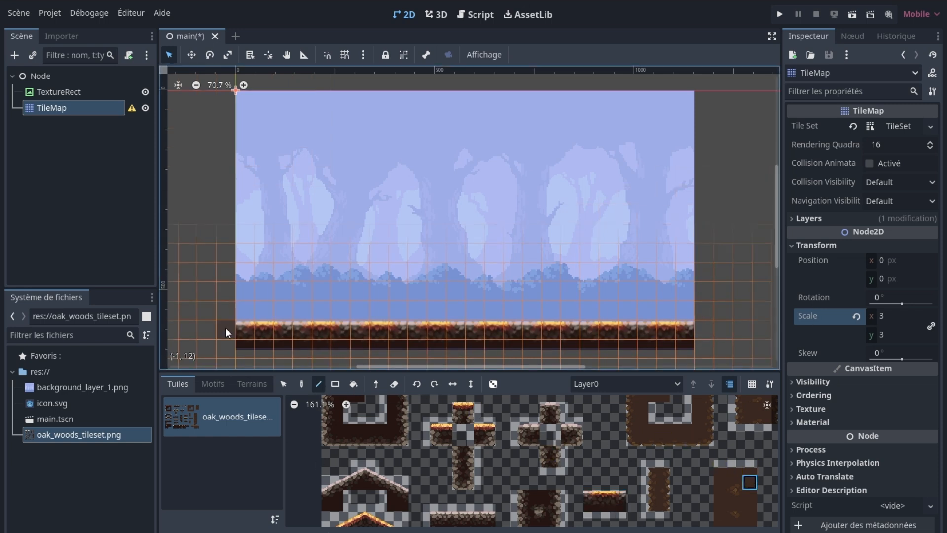
mouse_move(229, 342)
mouse_down()
mouse_move(238, 280)
mouse_move(226, 219)
mouse_move(229, 75)
mouse_up()
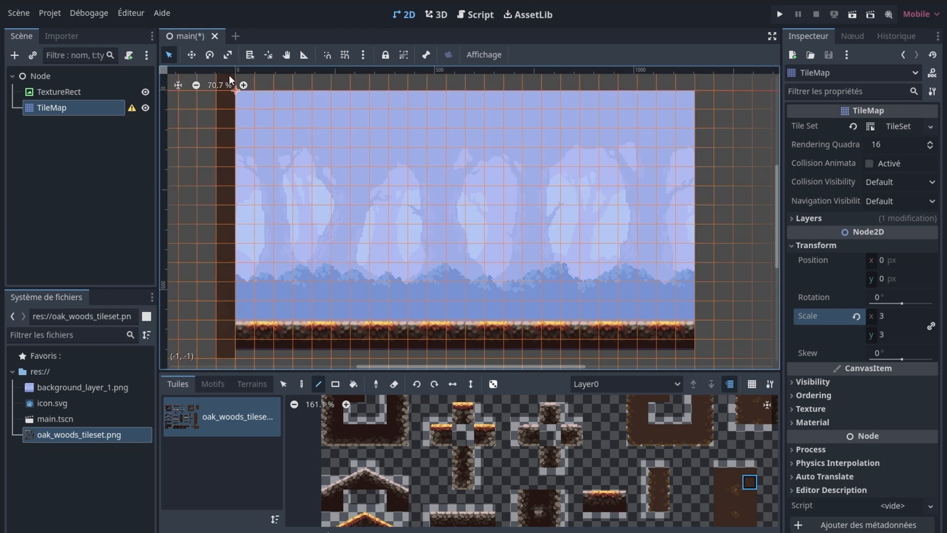
drag(300, 79, 244, 347)
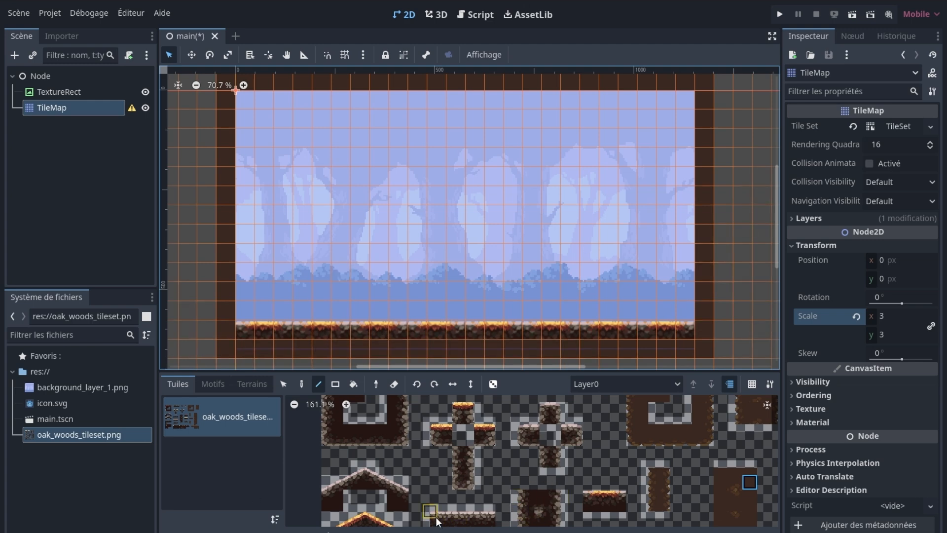
- Locate the 7×2 stone platform tile block in the tileset and place four floating platforms across the scene
scroll(444, 516, down, 1)
scroll(575, 469, down, 5)
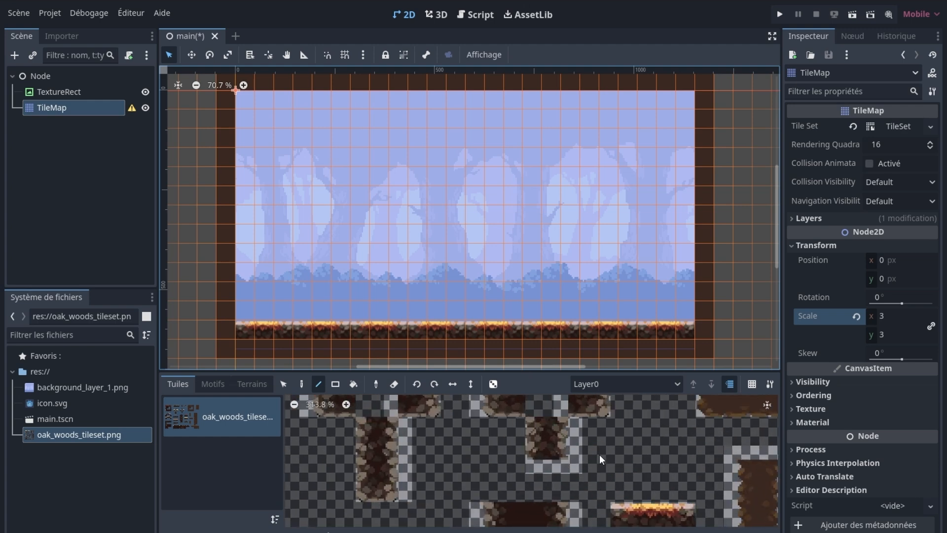
scroll(584, 438, down, 2)
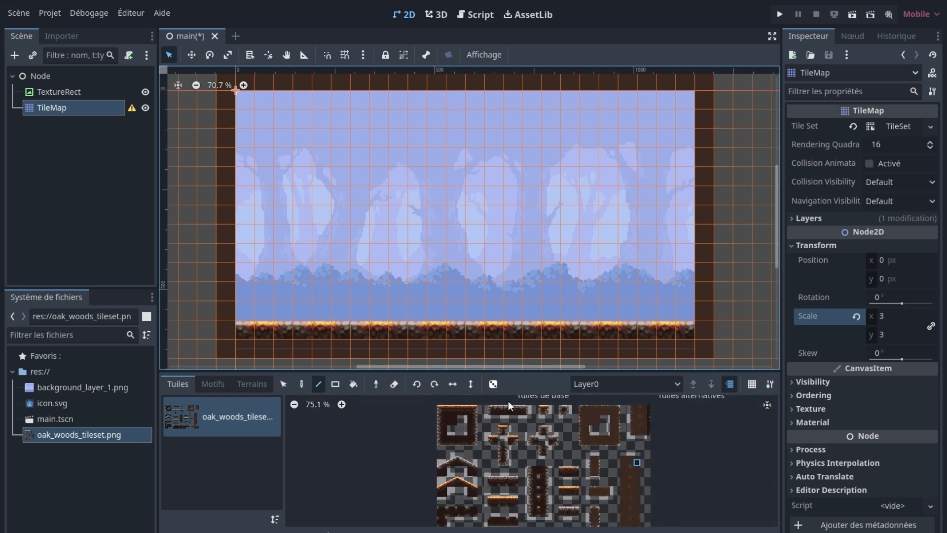
scroll(511, 415, up, 5)
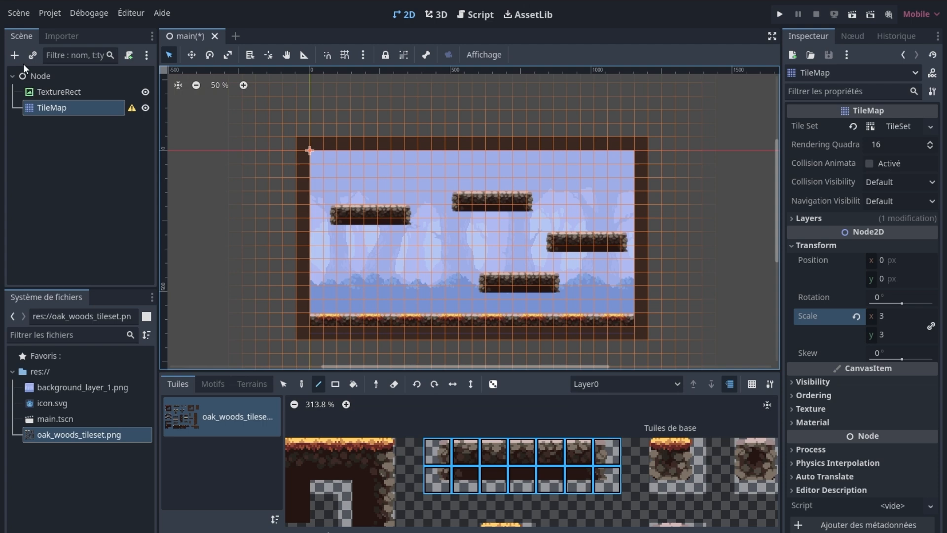
- Add a CharacterBody2D node under the root node
right_click(34, 76)
click(59, 88)
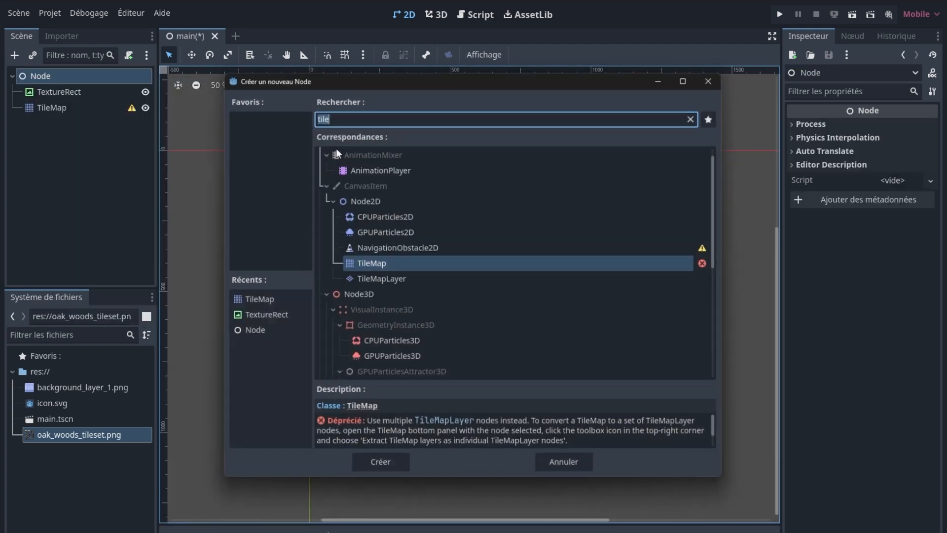
text(char)
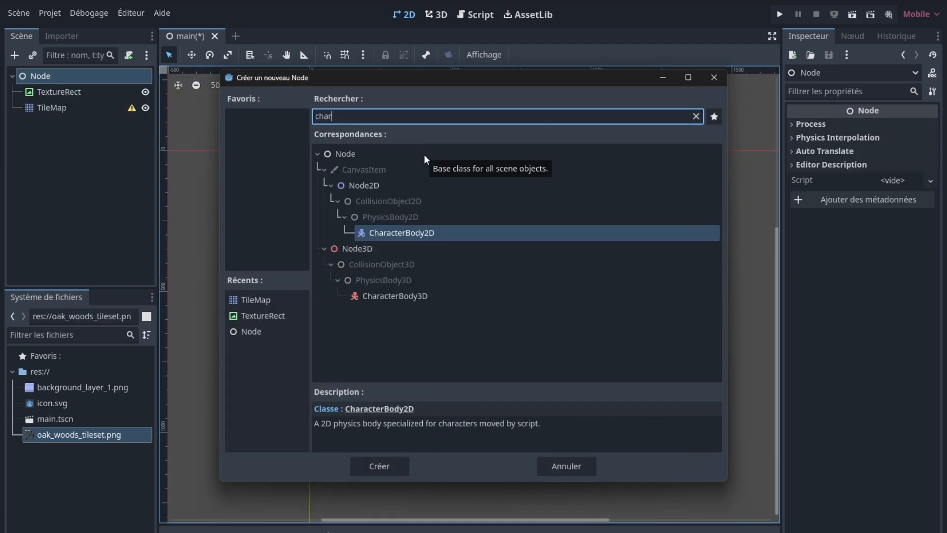
key(Return)
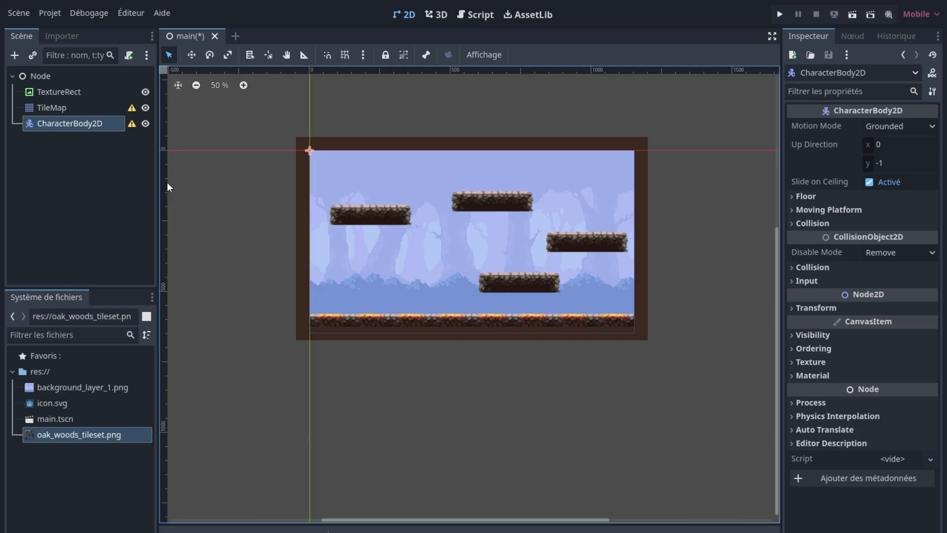
- Add a Sprite2D node as a child of the CharacterBody2D
right_click(75, 125)
click(99, 139)
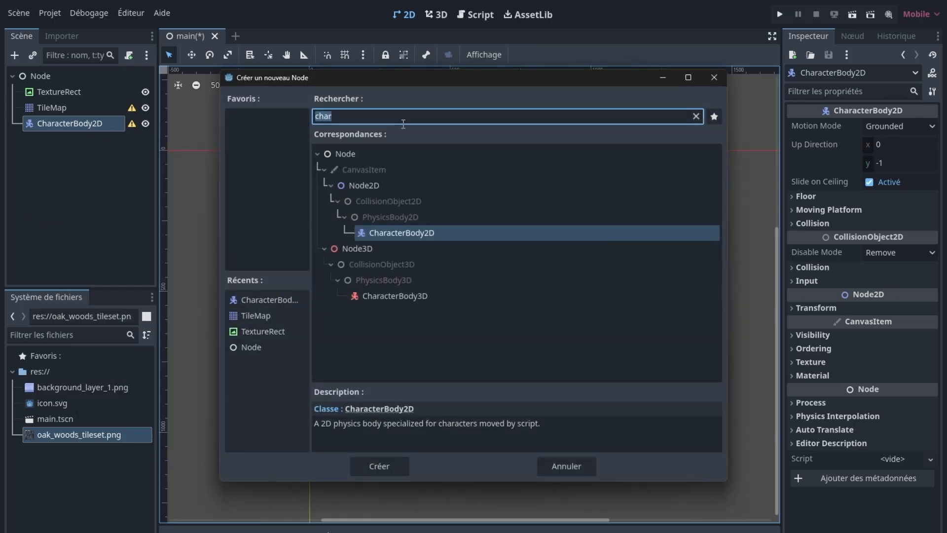
text(spri)
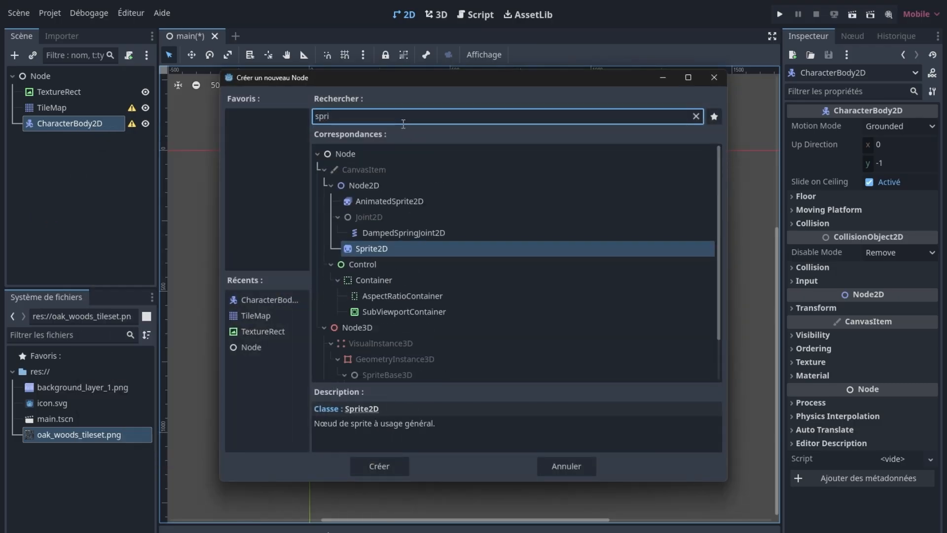
key(Return)
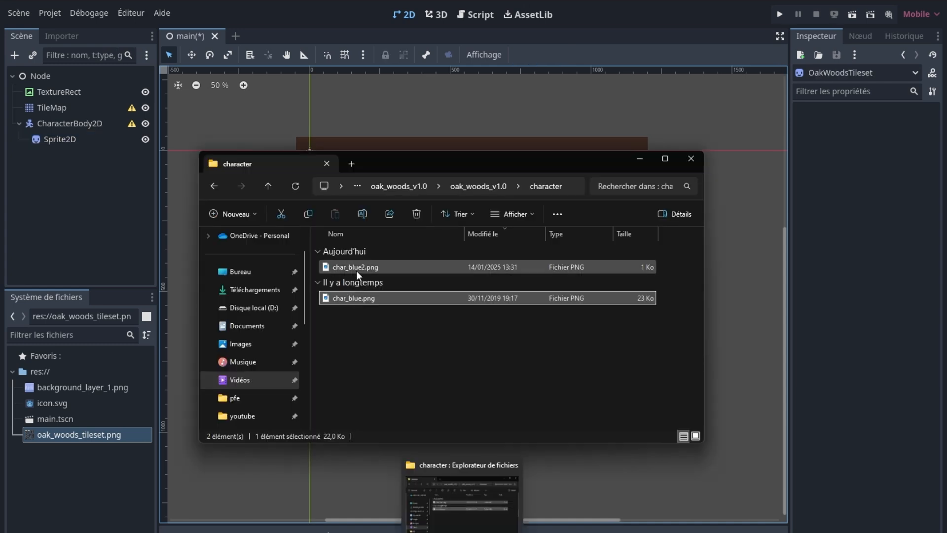
- Import char_blue2.png from the character folder into the project and assign it as the Sprite2D's texture
drag(362, 267, 72, 472)
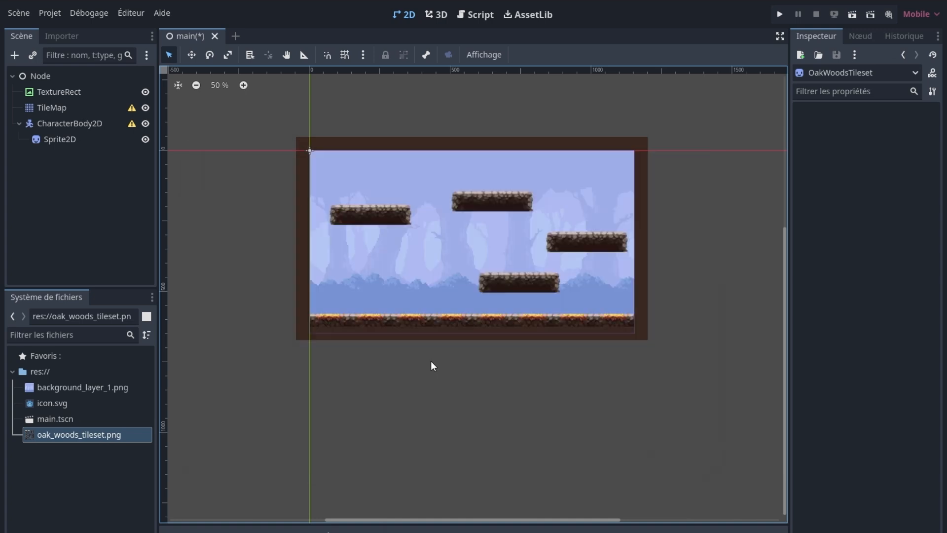
drag(69, 403, 72, 199)
click(66, 139)
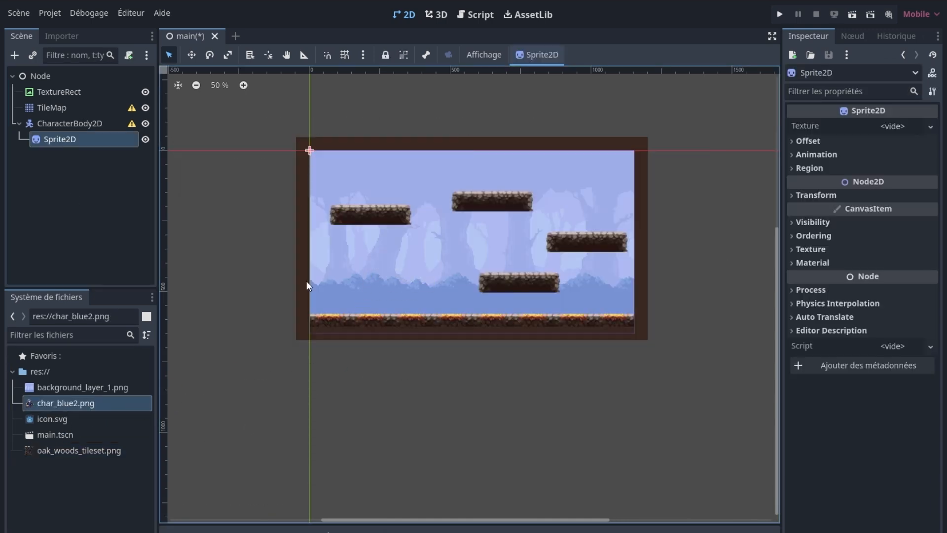
drag(99, 403, 888, 128)
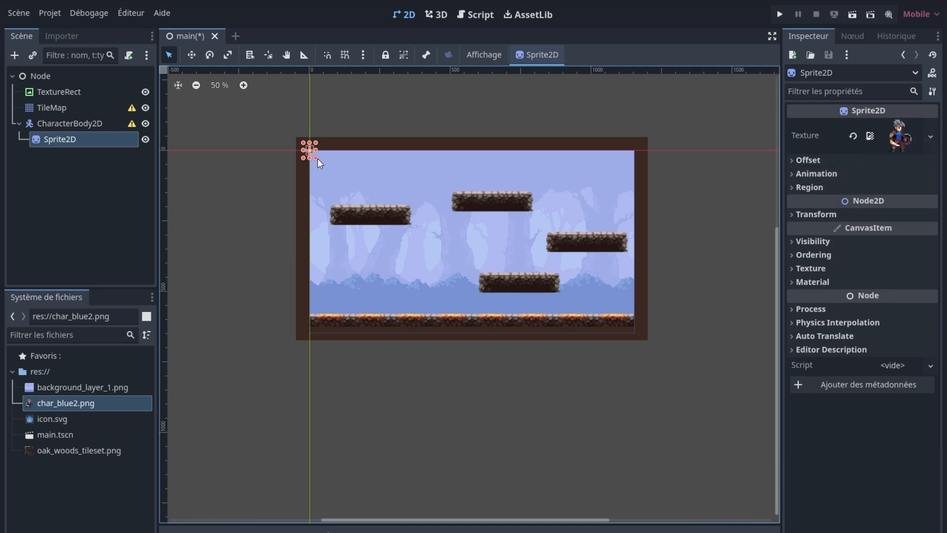
- Enlarge the character sprite and move it into the open area below the leftmost platform
drag(317, 159, 319, 161)
drag(320, 161, 329, 174)
drag(321, 169, 358, 274)
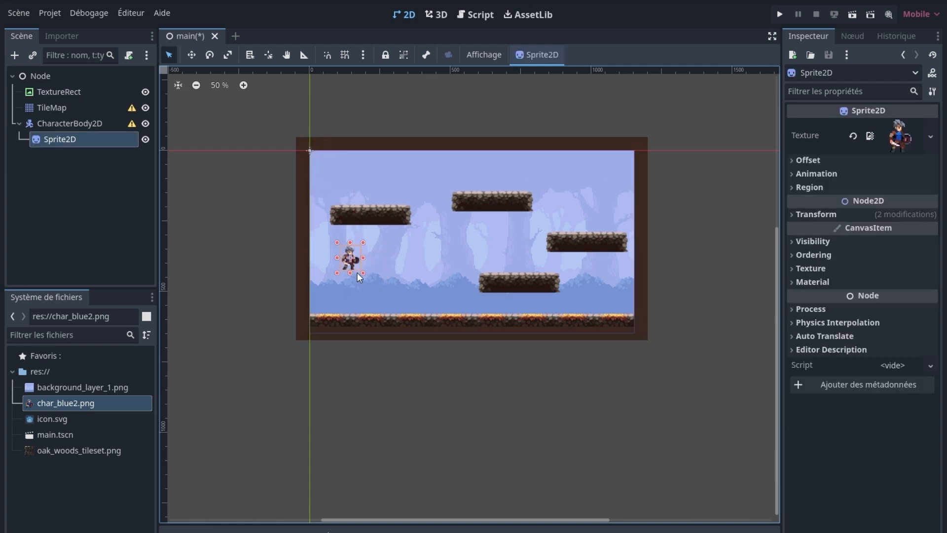
- Add a CollisionShape2D node under the CharacterBody2D and give it a new RectangleShape2D
right_click(93, 123)
click(126, 134)
text(coll)
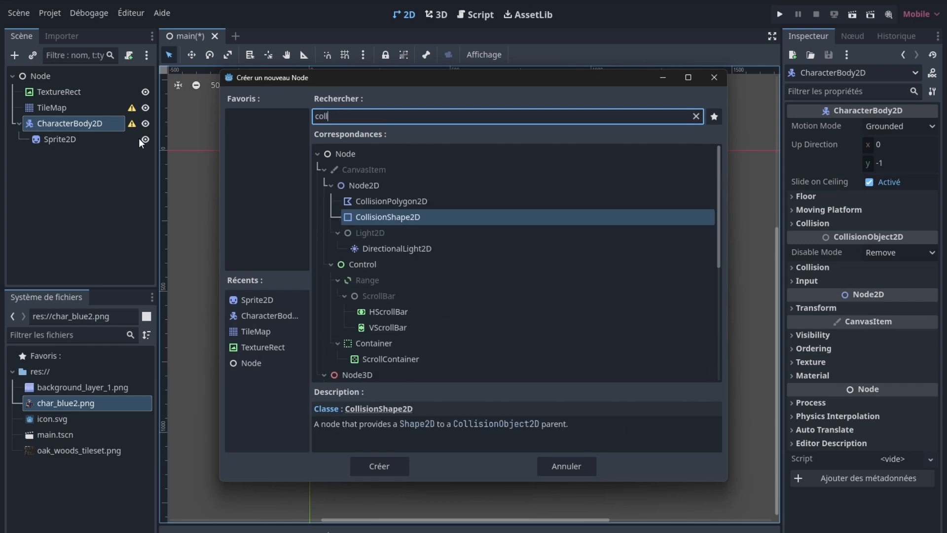
key(Return)
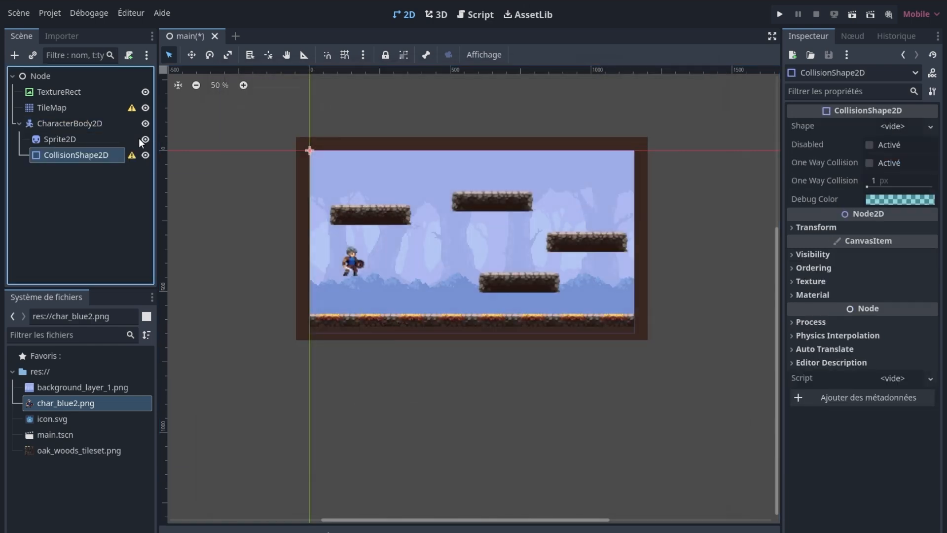
click(930, 126)
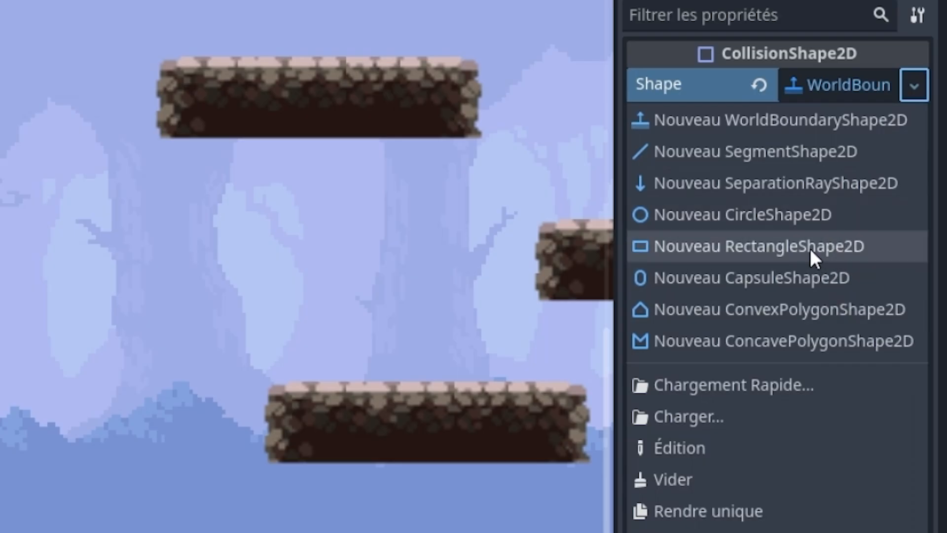
click(809, 247)
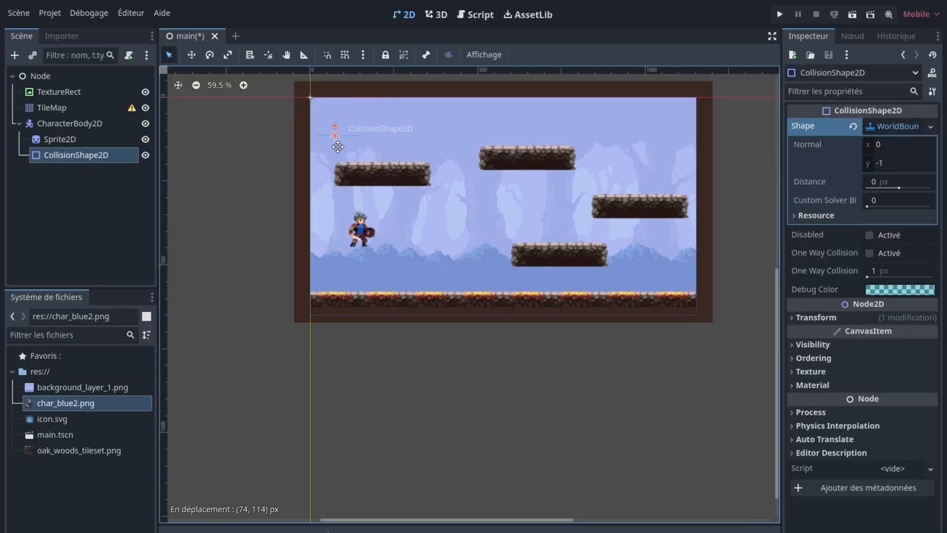
- Place the collision rectangle over the character and resize it to about 56 by 108 px to cover the body
drag(348, 217, 359, 233)
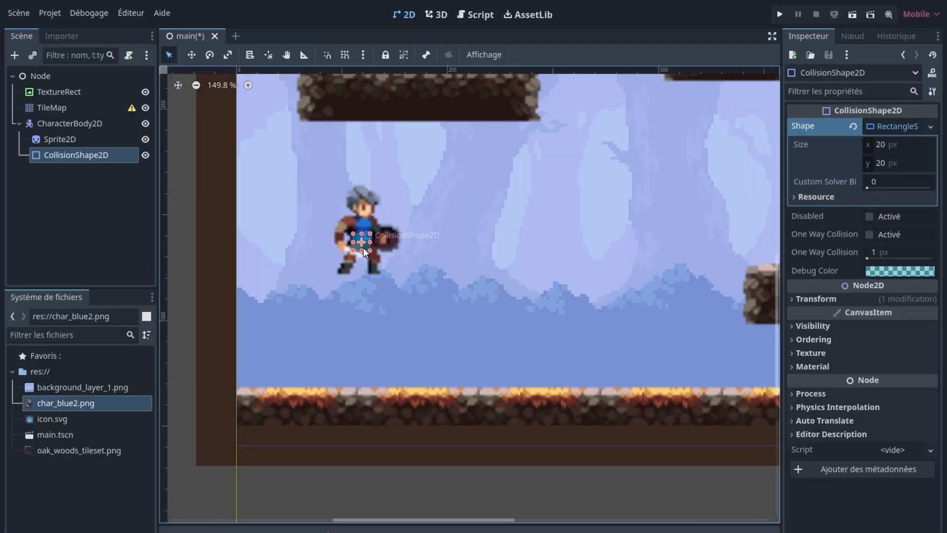
drag(371, 253, 337, 275)
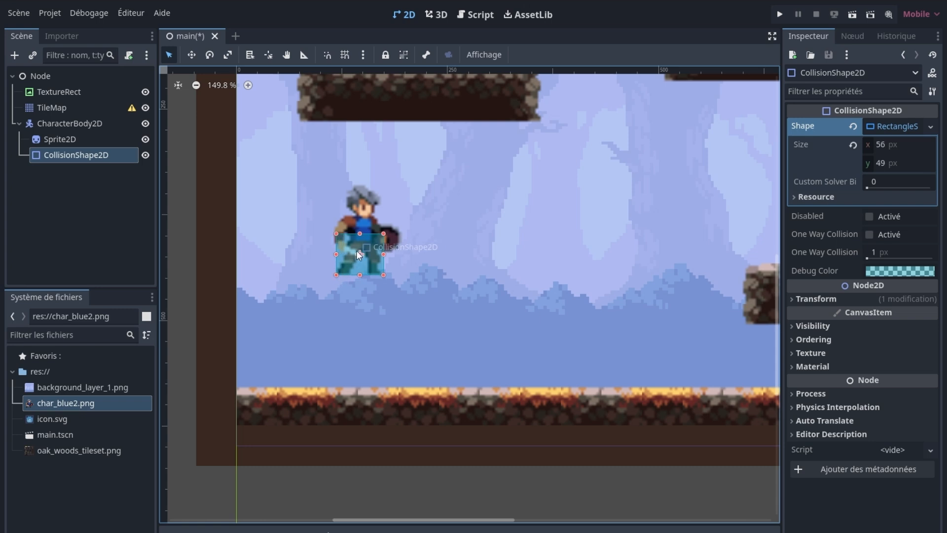
drag(361, 232, 367, 184)
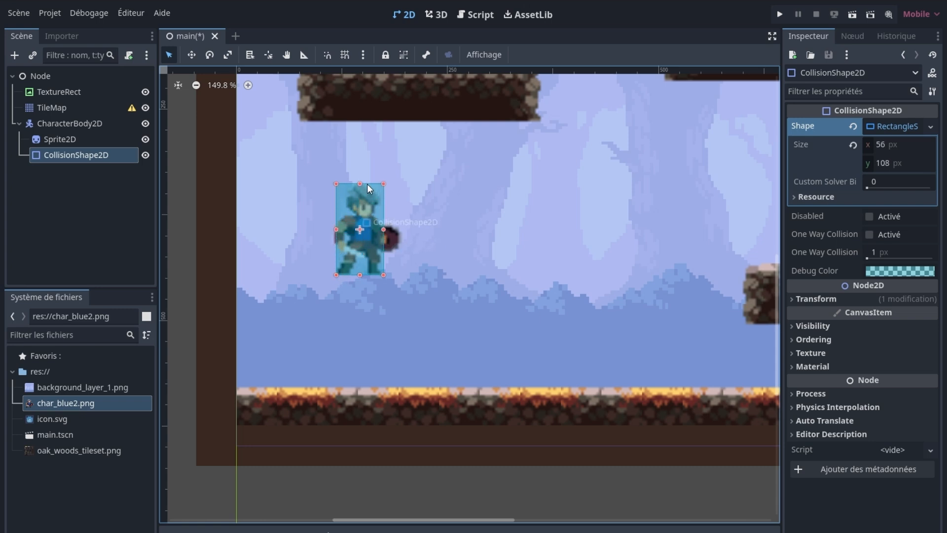
mouse_move(384, 229)
mouse_down()
mouse_move(399, 230)
mouse_move(383, 230)
mouse_up()
drag(358, 275, 358, 273)
- Save the CharacterBody2D branch as the scene character_body_2d.tscn in a new folder named sc
right_click(66, 123)
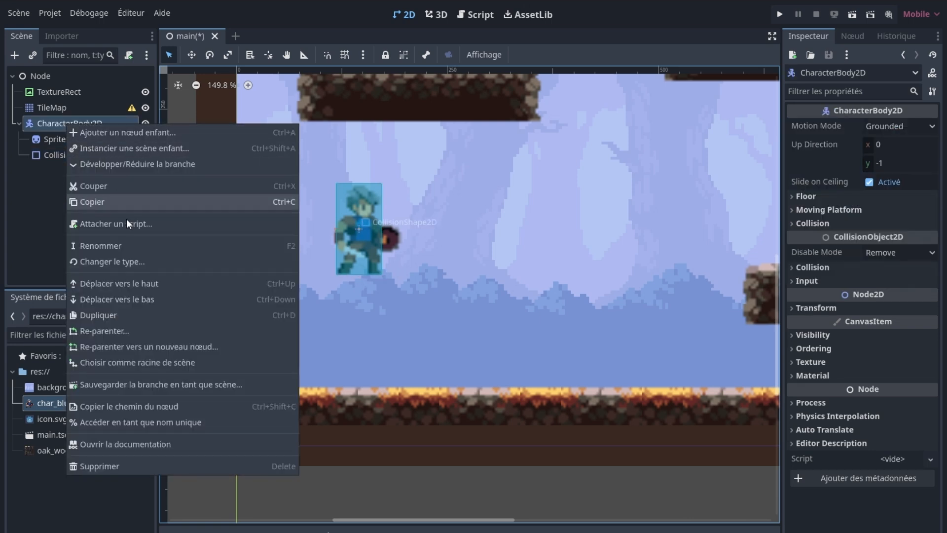
click(123, 388)
right_click(347, 236)
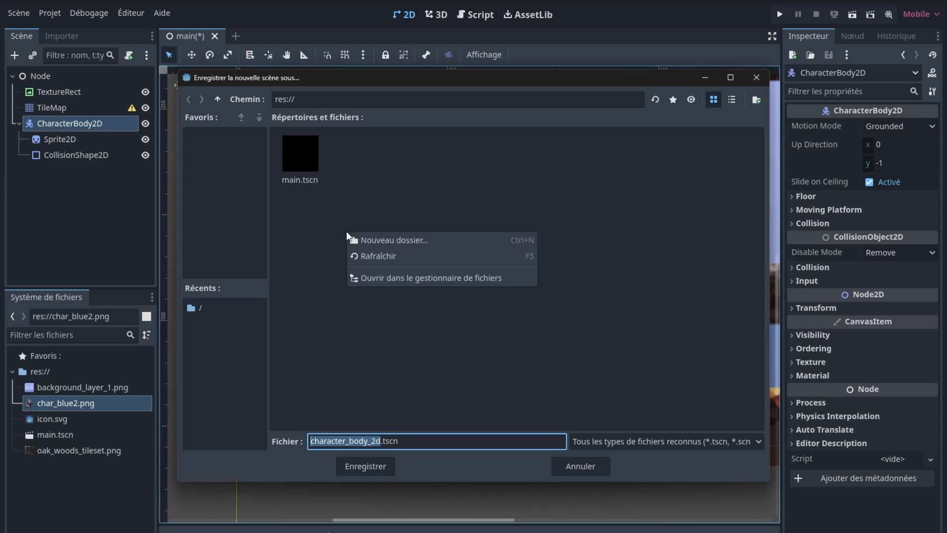
click(355, 240)
text(sc)
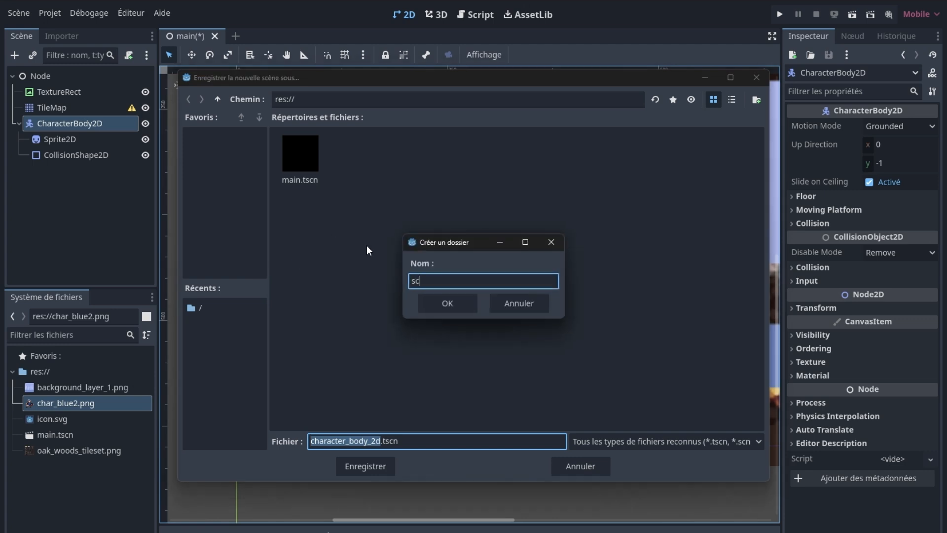
click(457, 309)
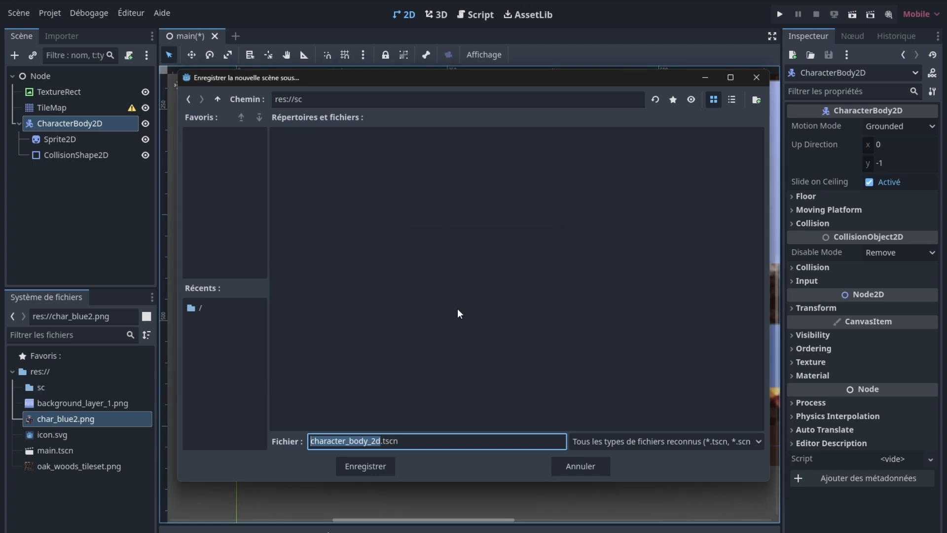
click(365, 467)
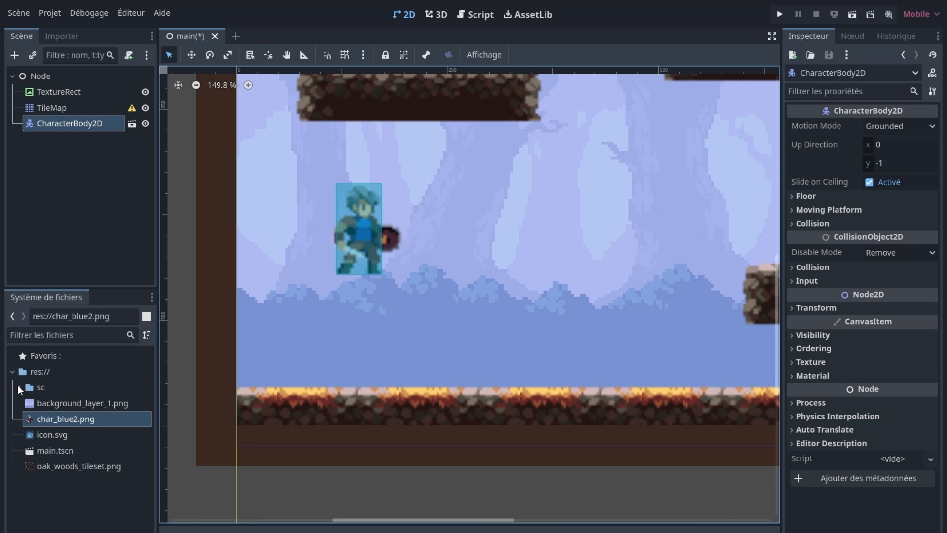
- Expand the sc folder and move char_blue2.png into it
click(19, 387)
drag(42, 434, 39, 386)
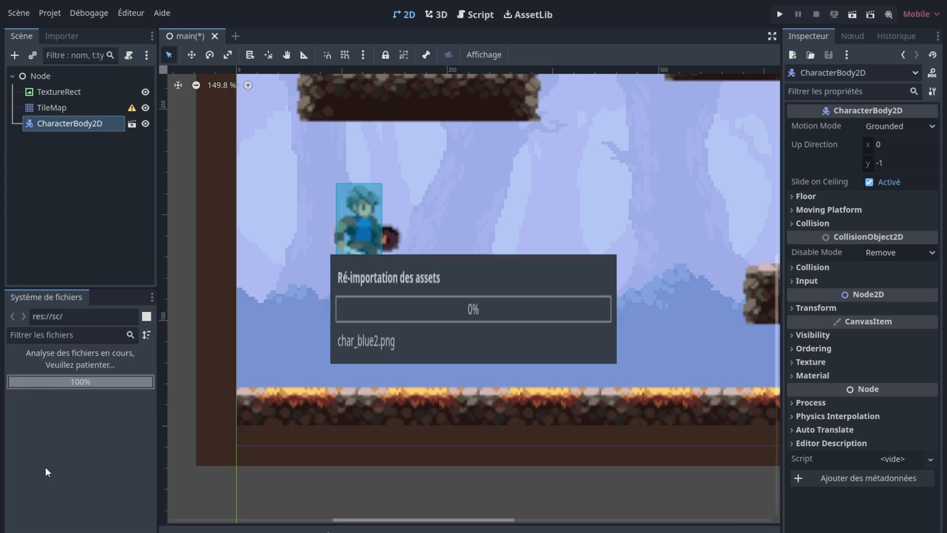
- Reposition the character slightly in the main scene, then open its character_body_2d scene for editing
drag(401, 228, 370, 247)
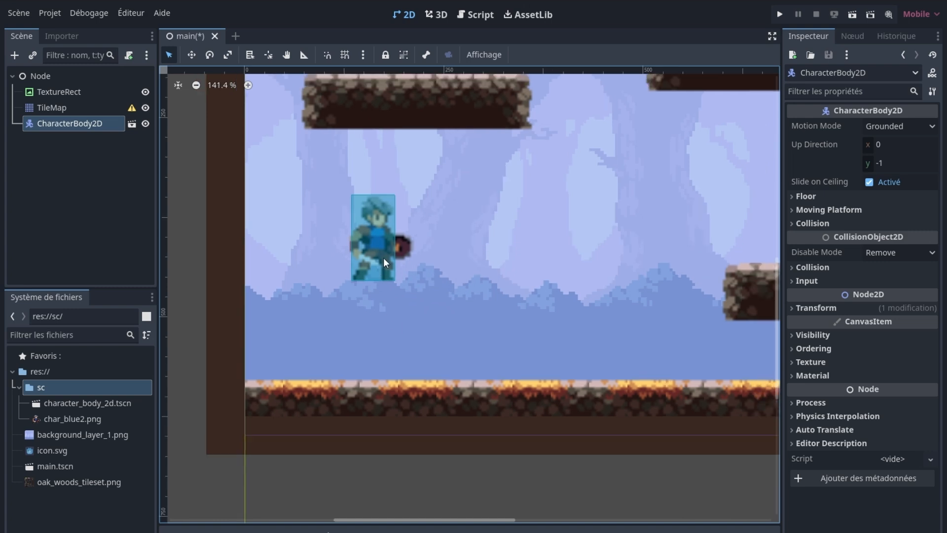
scroll(382, 258, down, 3)
double_click(380, 250)
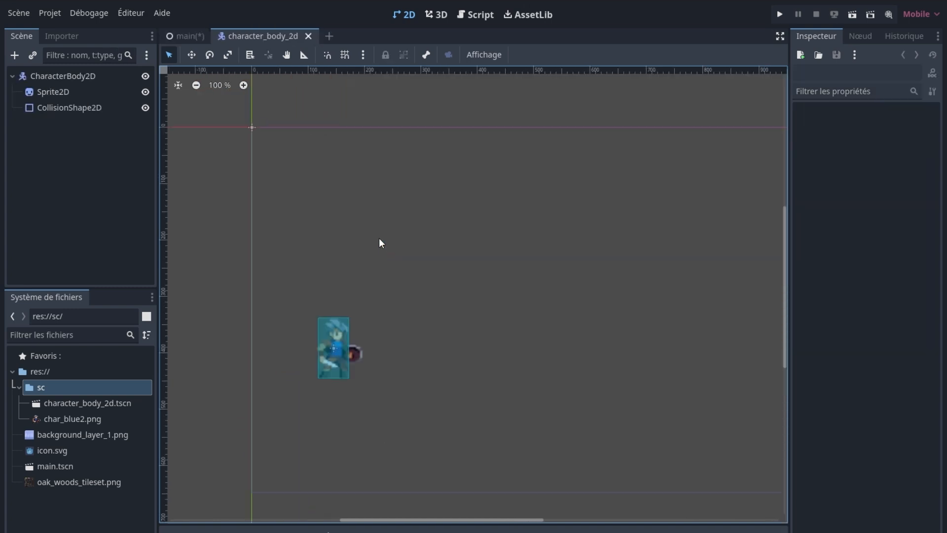
- Replace the character's rectangle collision shape with a new CapsuleShape2D
click(342, 335)
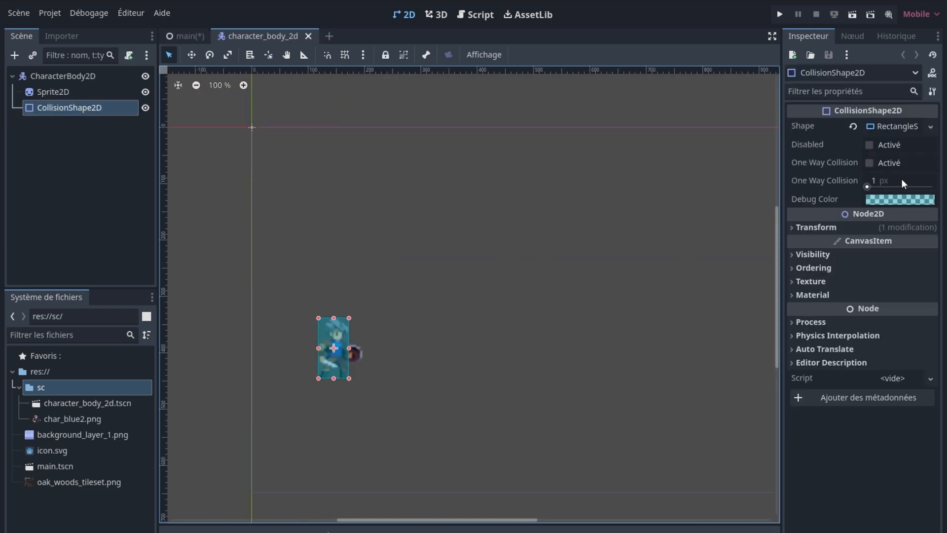
click(896, 127)
click(930, 127)
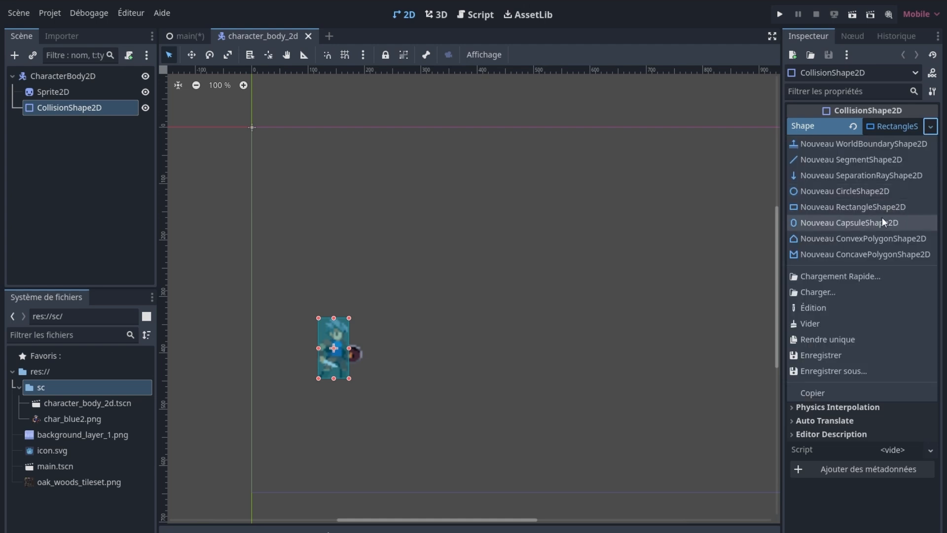
click(883, 222)
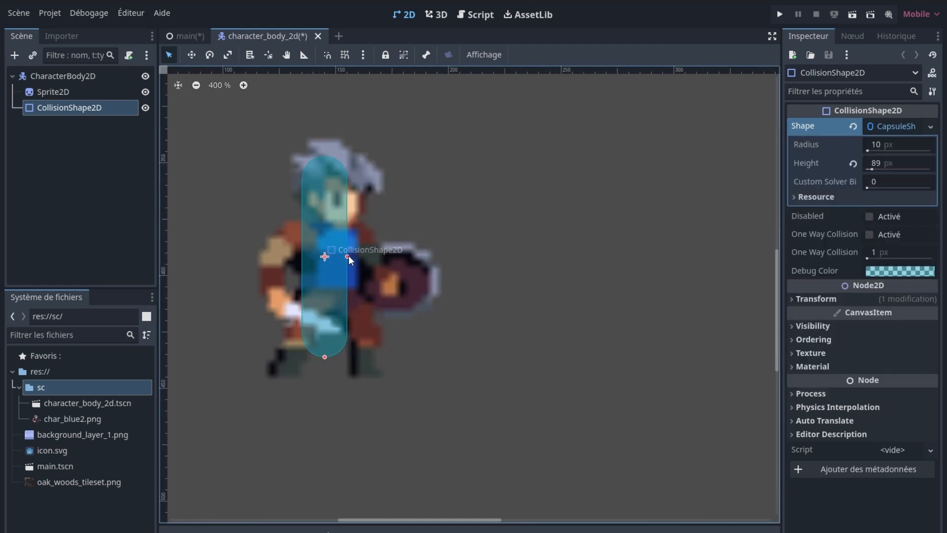
- Enlarge the collision capsule to about 30 px radius and 112 px height around the body, and save the scene
drag(348, 255, 390, 256)
drag(347, 287, 348, 312)
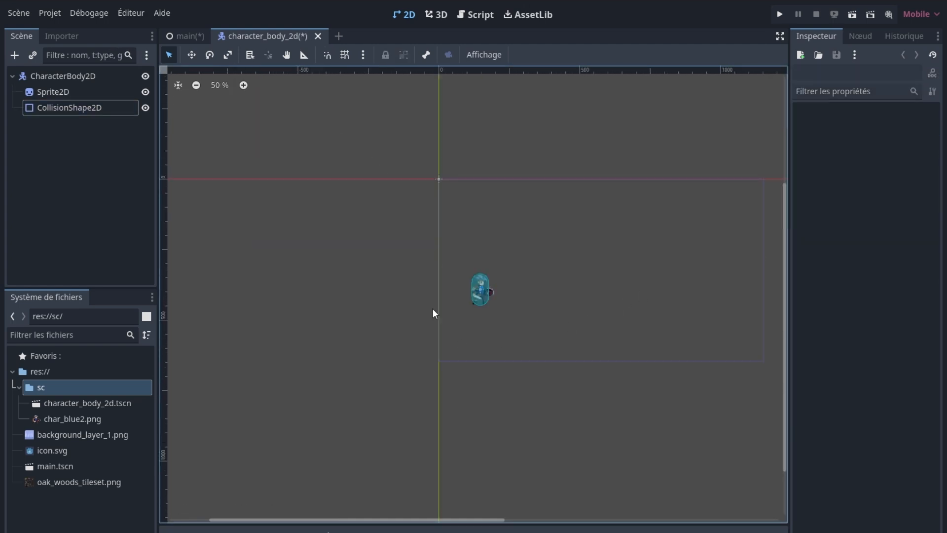
key(ctrl+s)
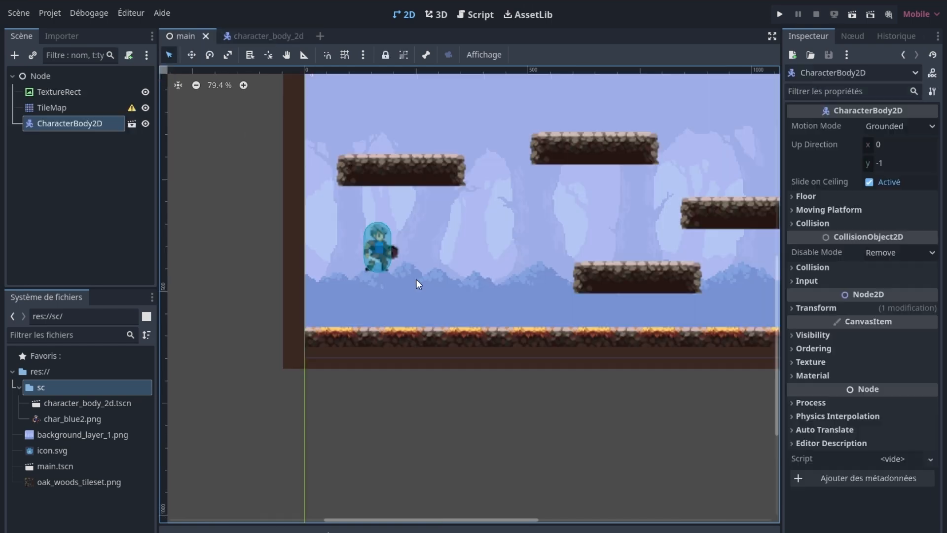
- Run the project with the current main scene chosen as its main scene, then close the game window
click(781, 14)
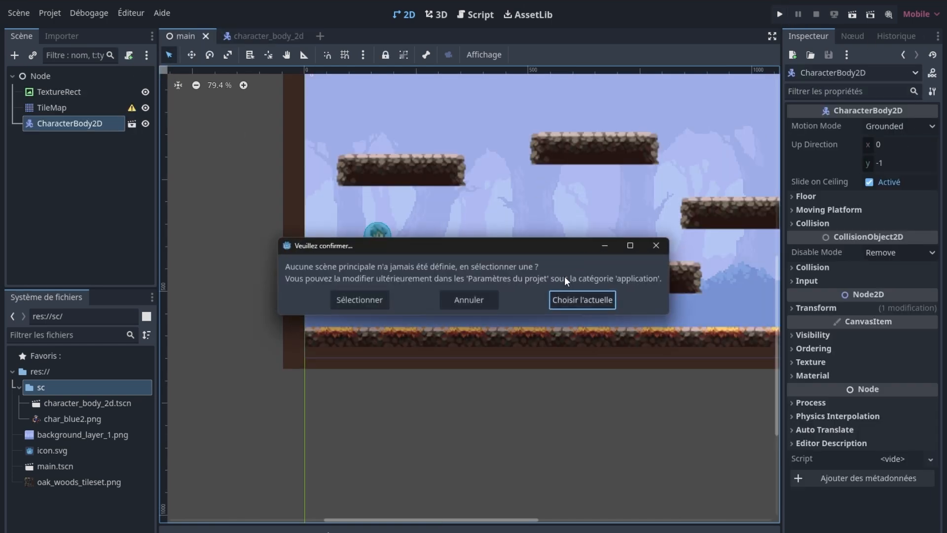
click(566, 302)
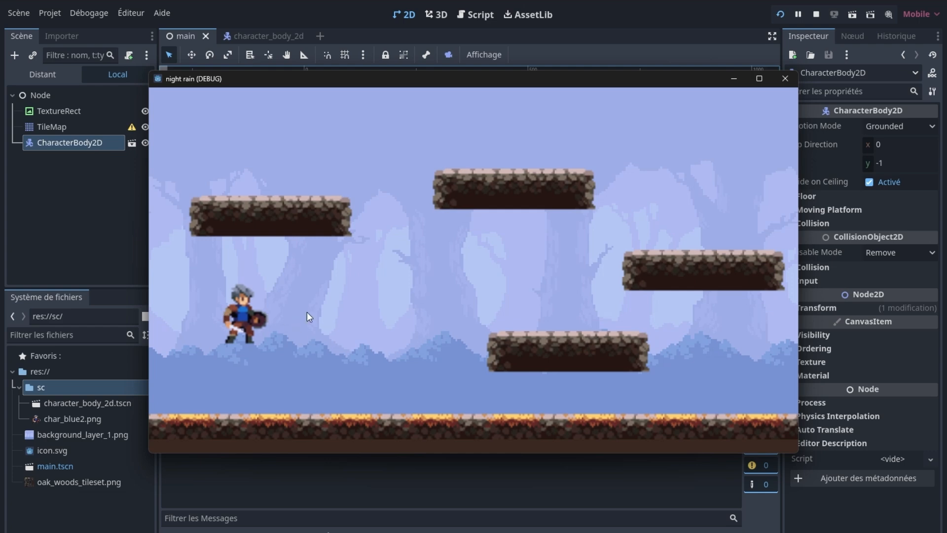
click(785, 79)
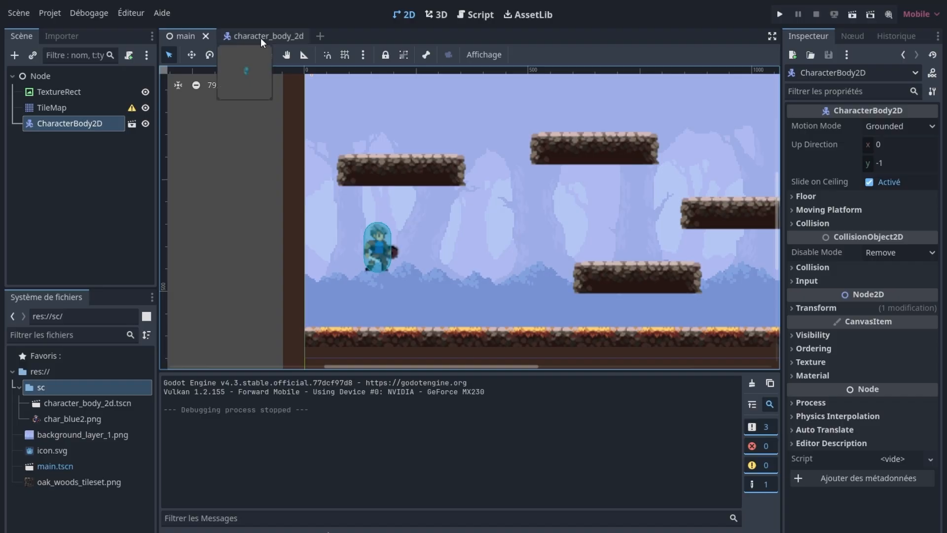
- Attach the GDScript character_body_2d.gd with the Basic Movement template to the character scene's CharacterBody2D node and test-run the game
click(260, 37)
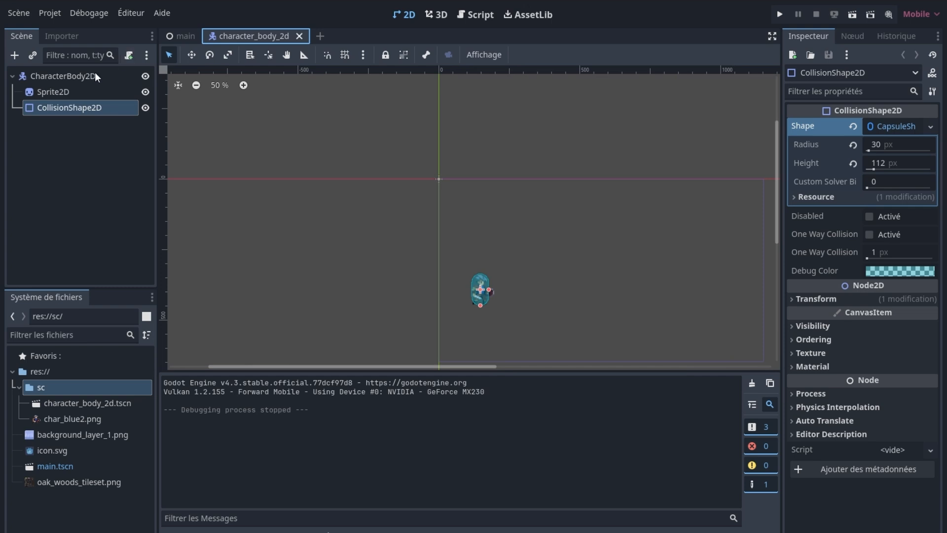
click(79, 76)
click(128, 55)
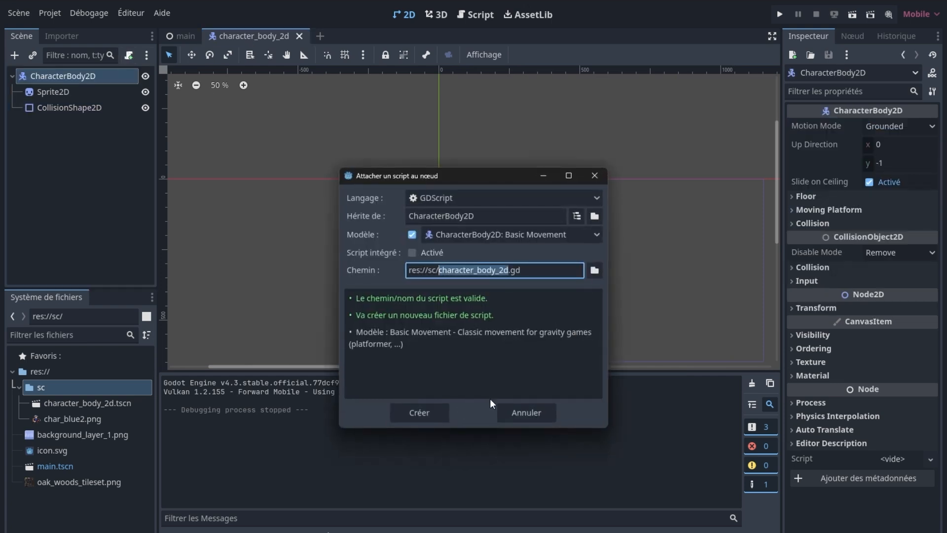
click(522, 202)
click(523, 202)
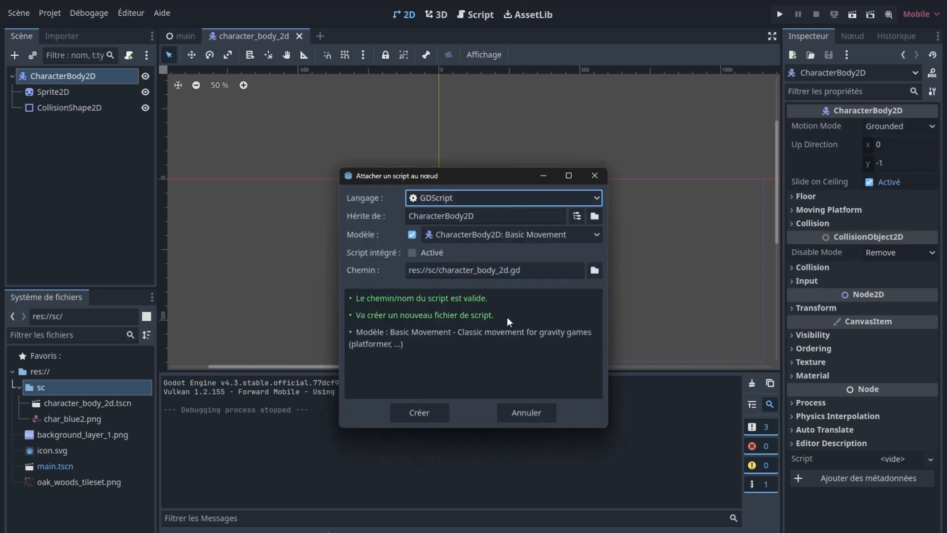
click(419, 413)
key(F5)
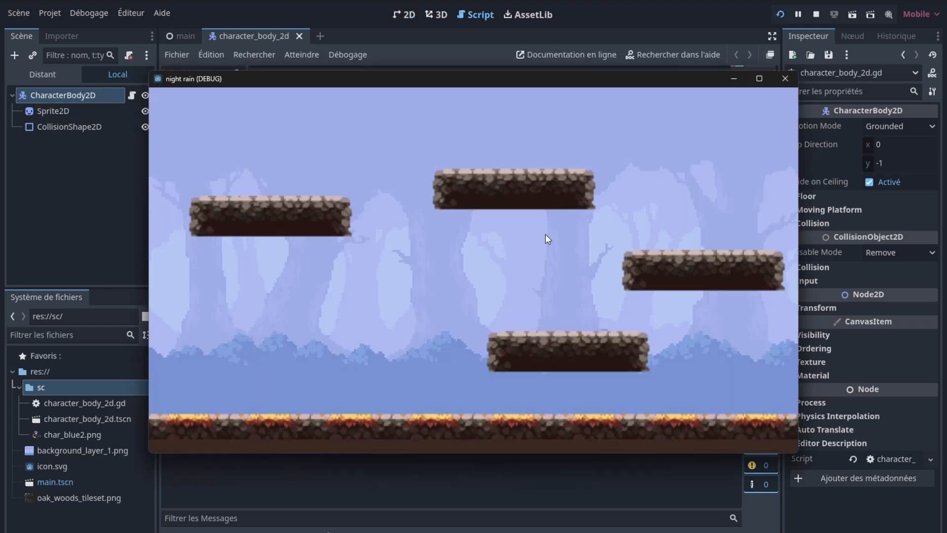
click(777, 78)
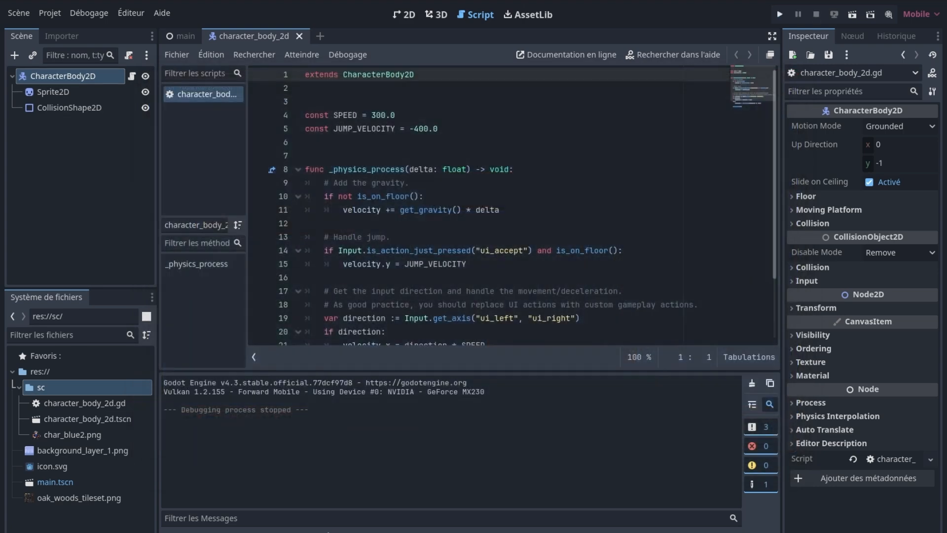
- Add a physics layer to the tile set of the TileMap in the main scene's 2D view
click(181, 37)
click(58, 108)
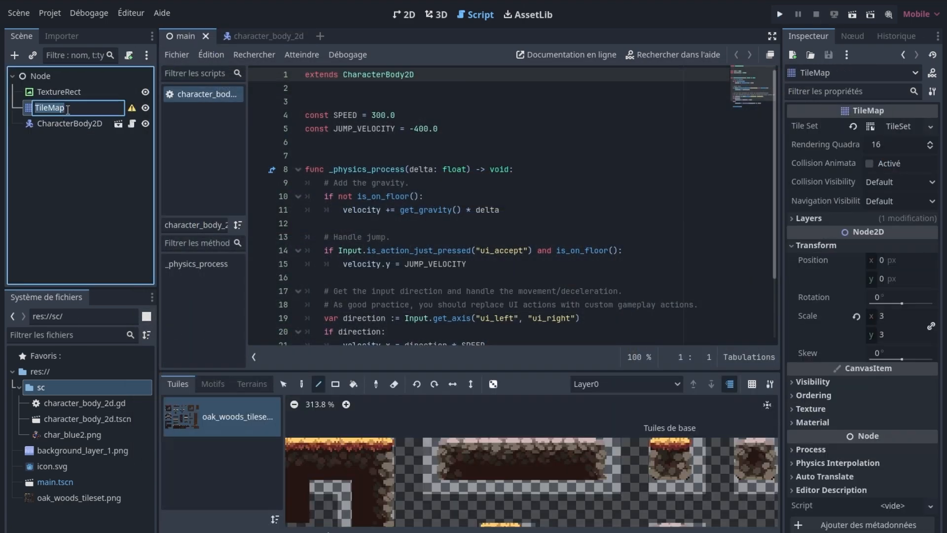
click(405, 15)
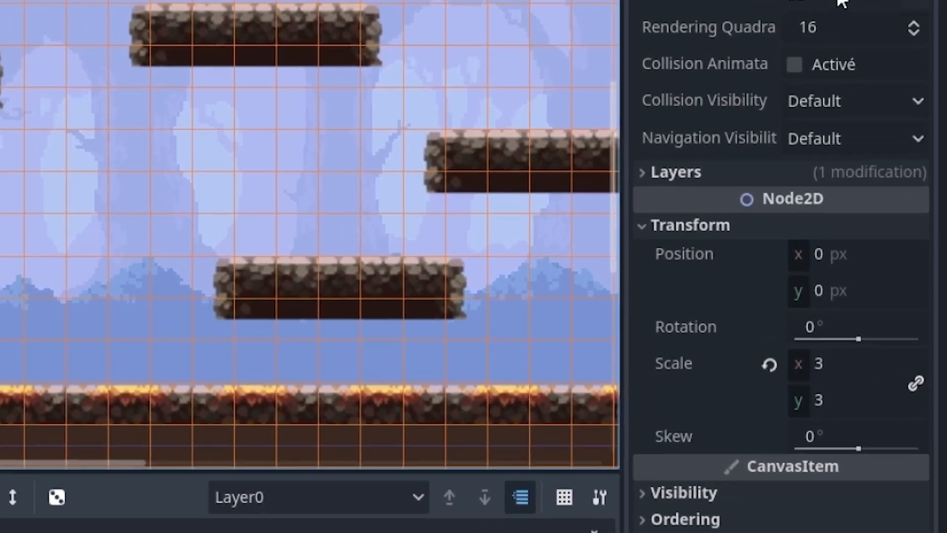
click(893, 127)
click(827, 218)
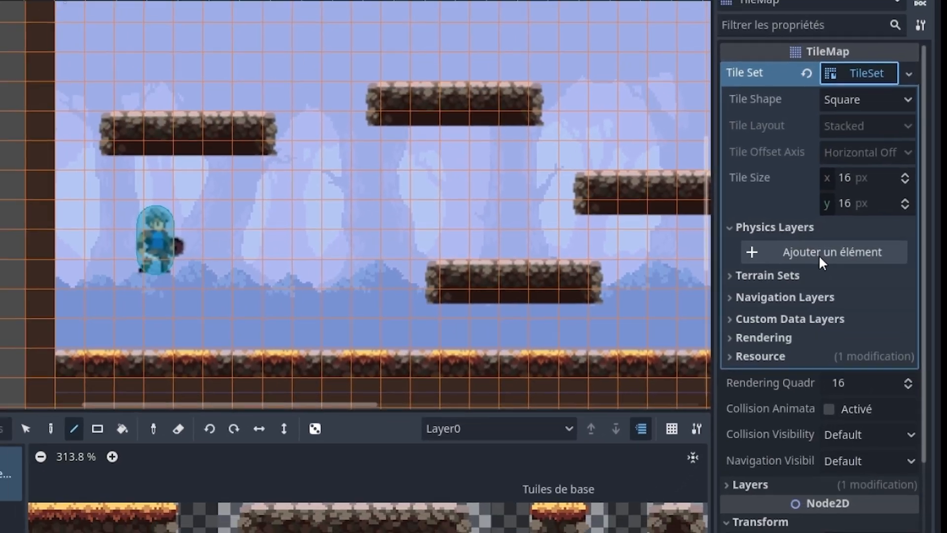
click(784, 254)
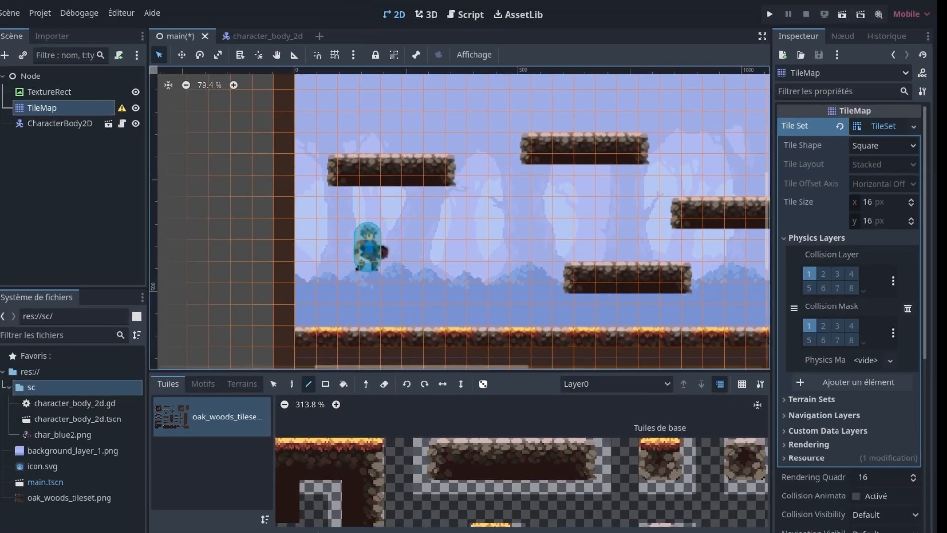
- Set the tile set editor to paint the property Calque physique 0 on the oak woods tiles
click(422, 532)
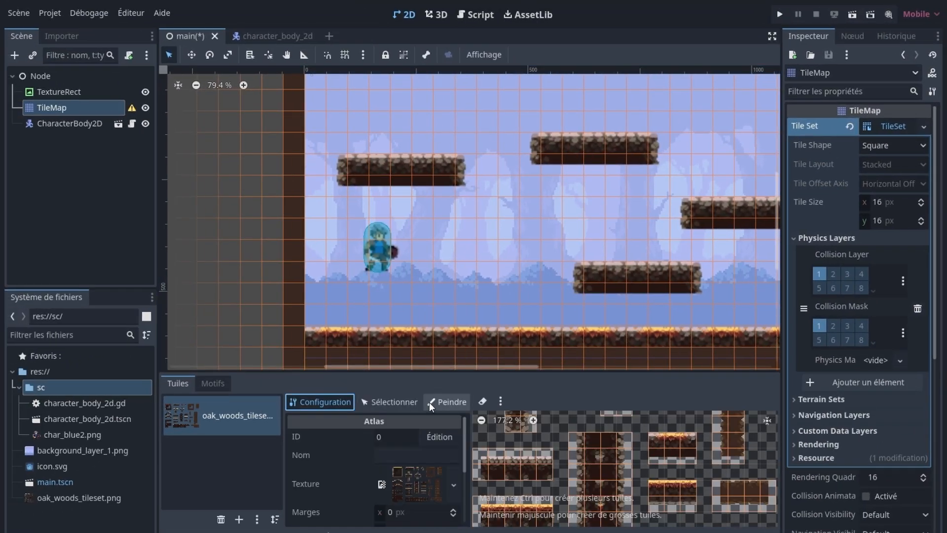
click(429, 402)
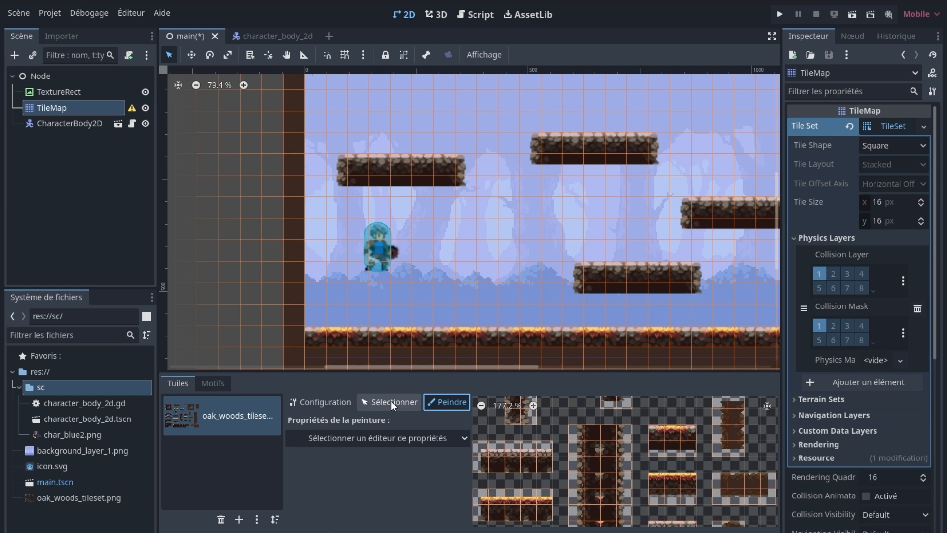
click(392, 433)
click(340, 490)
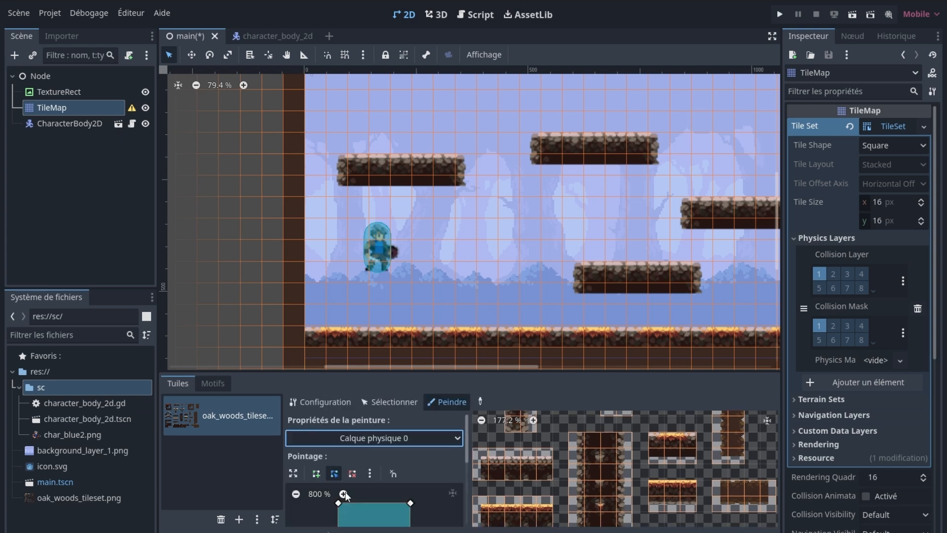
- Paint full-tile collision over the small three-by-two block of golden-topped ground tiles in the atlas
scroll(526, 495, down, 2)
scroll(608, 469, up, 3)
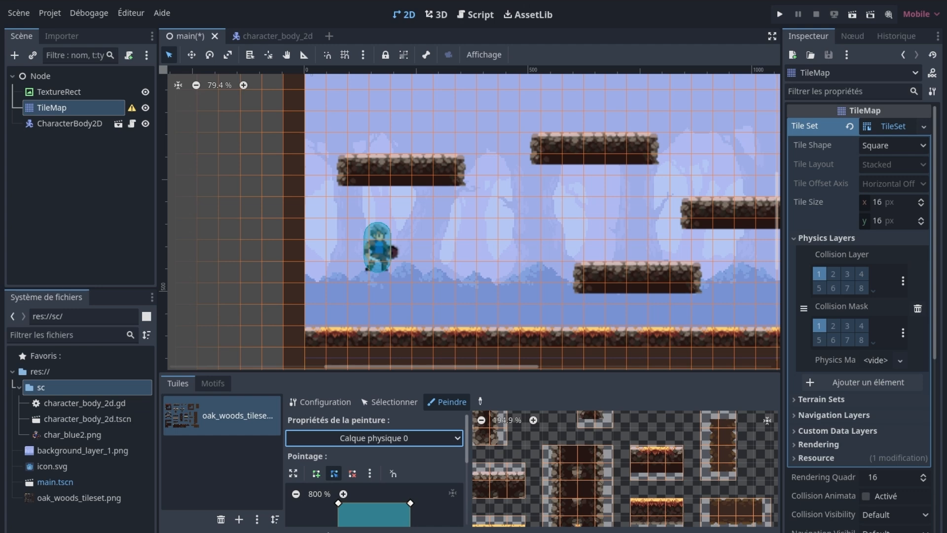
scroll(630, 469, down, 2)
scroll(658, 474, up, 1)
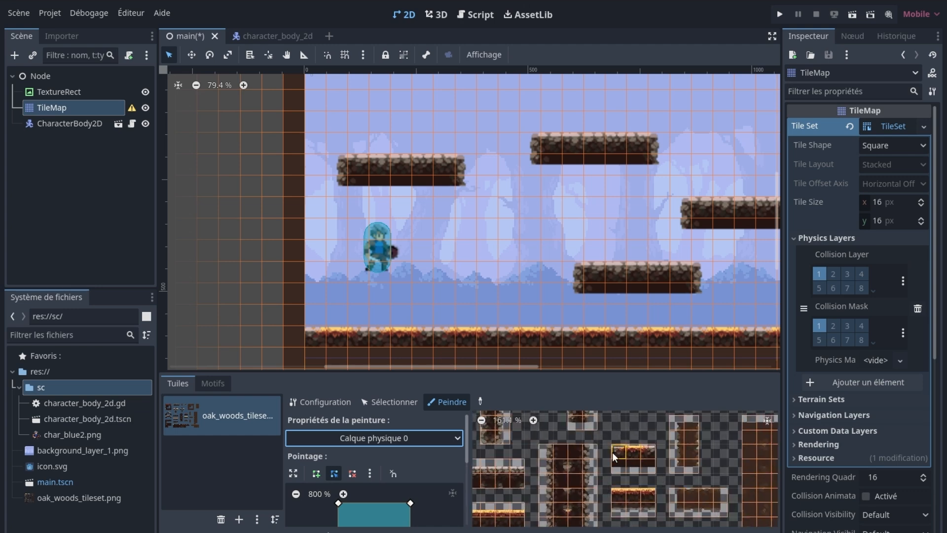
drag(612, 452, 647, 460)
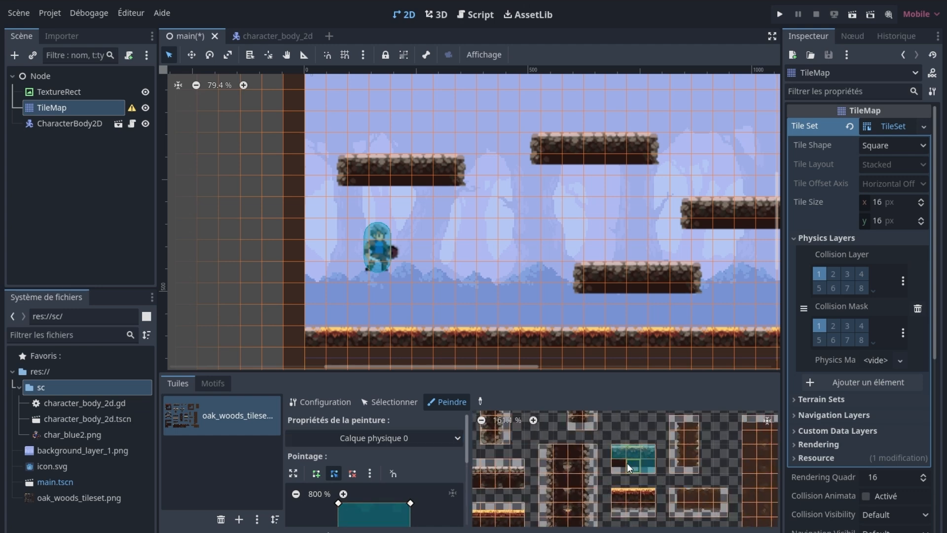
- Paint full-tile collision along the upper row of the wide stone platform in the atlas, between its end tiles
scroll(628, 427, up, 3)
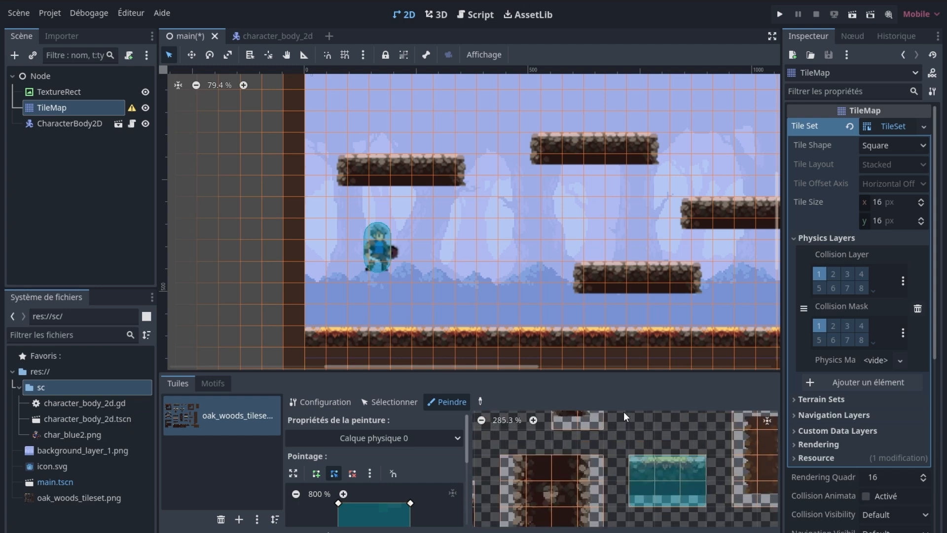
scroll(614, 428, up, 1)
scroll(641, 432, left, 3)
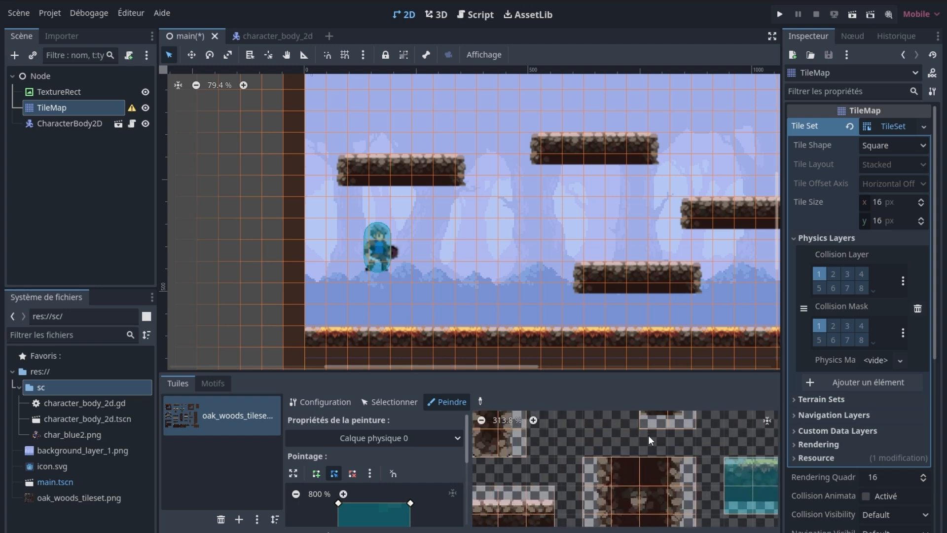
scroll(648, 435, right, 4)
scroll(633, 428, down, 3)
scroll(628, 427, up, 5)
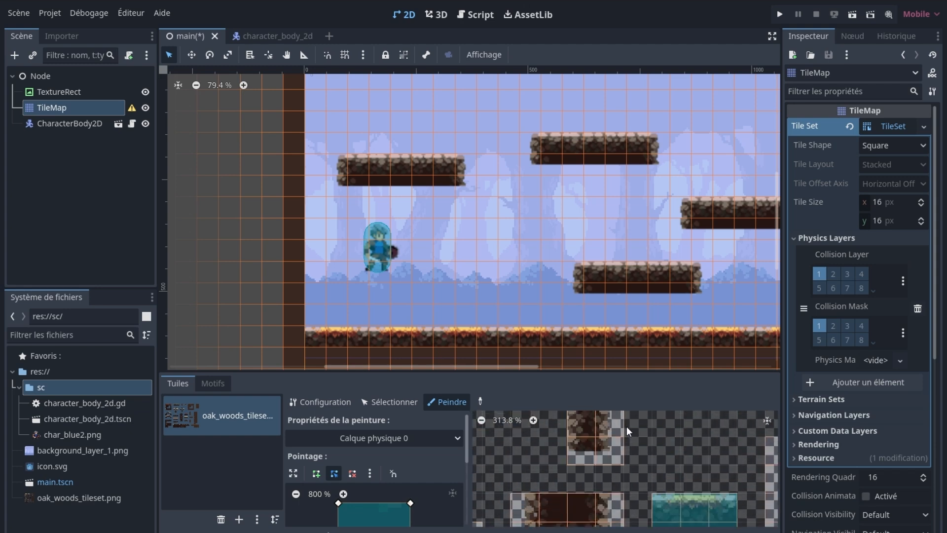
scroll(626, 426, up, 5)
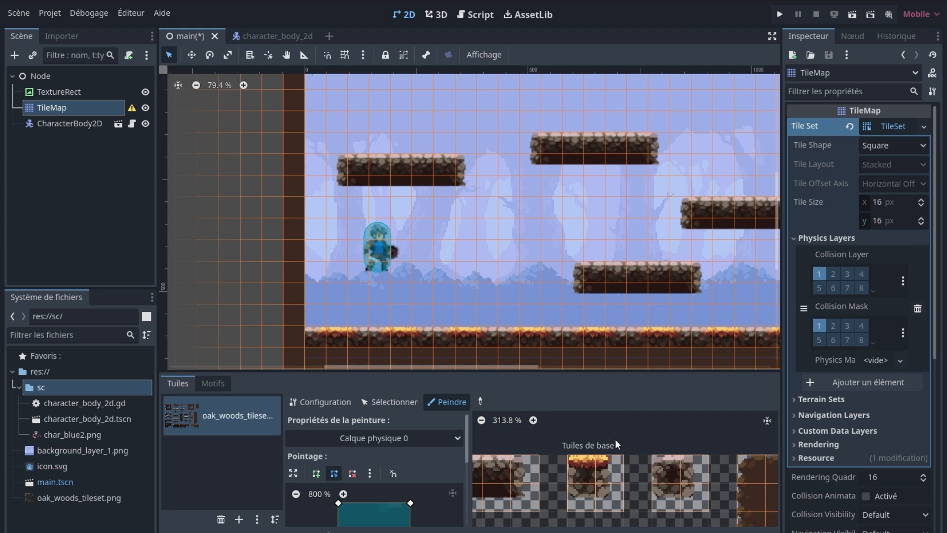
scroll(615, 439, left, 3)
drag(516, 464, 634, 472)
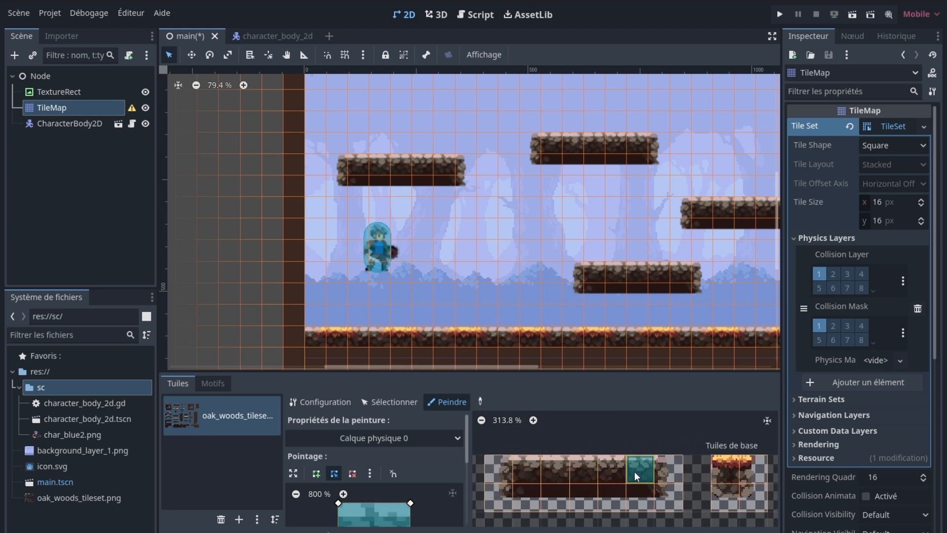
ctrl+scroll(533, 478, down, 1)
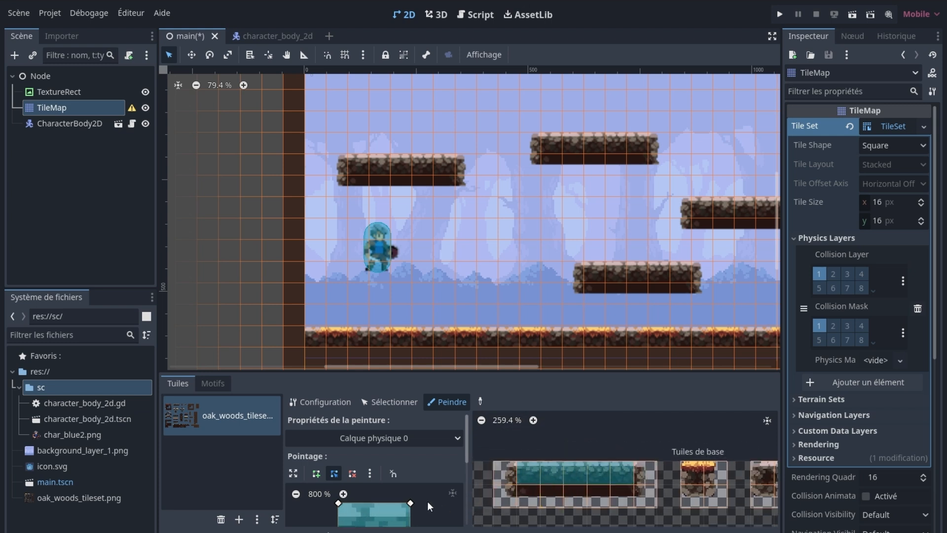
- Narrow the collision polygon to the tile's right half and paint it on the wide stone platform's left-end tiles
scroll(438, 472, down, 4)
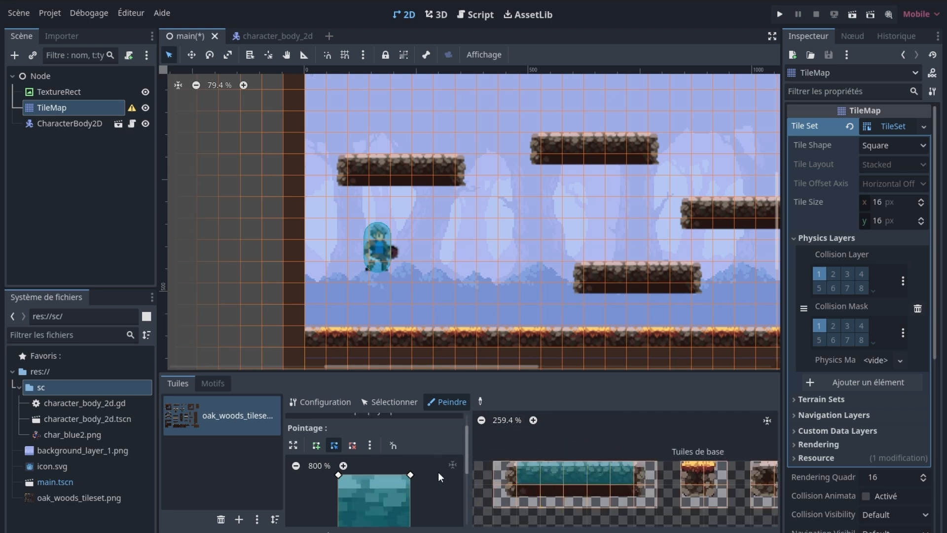
click(503, 478)
drag(338, 488, 382, 488)
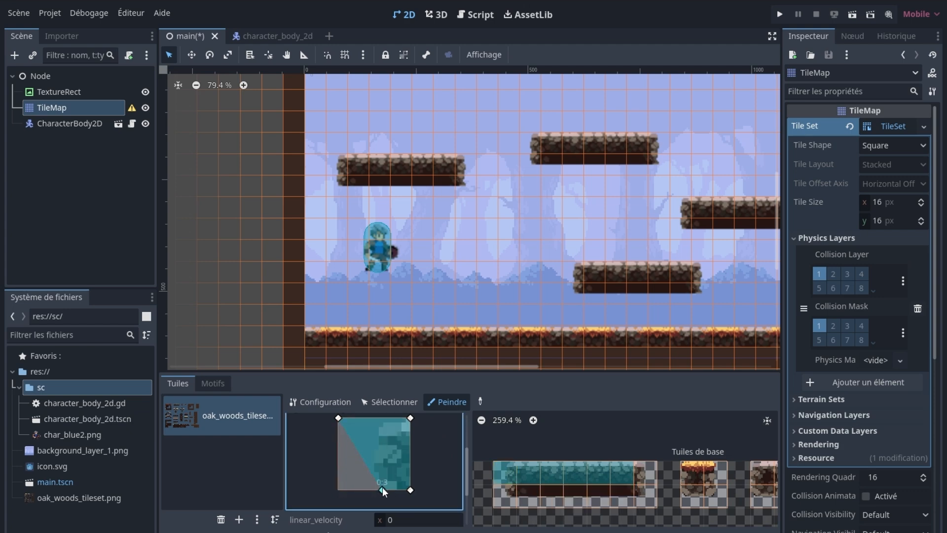
drag(368, 420, 375, 419)
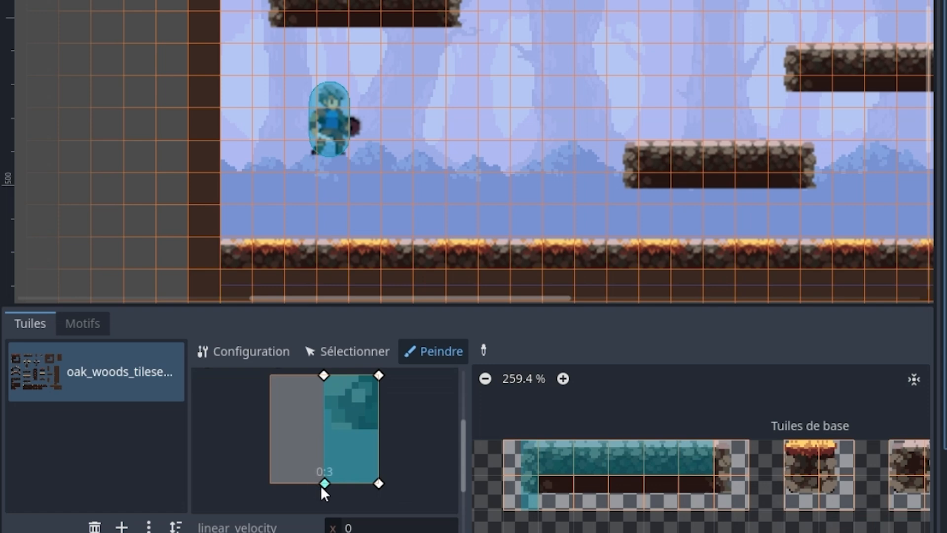
- Reduce the collision polygon to the tile's upper half and finish painting collision along the wide stone platform's lower row
drag(324, 484, 328, 446)
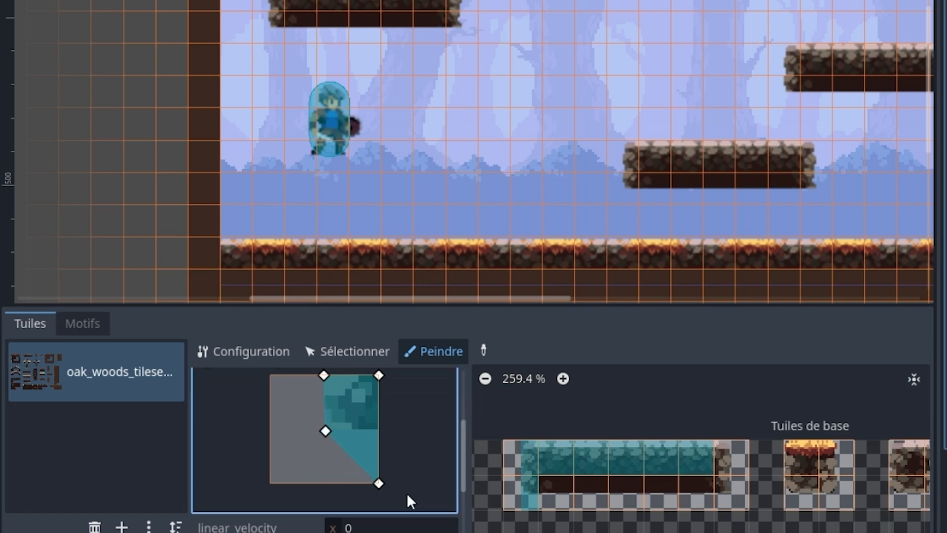
drag(378, 482, 375, 431)
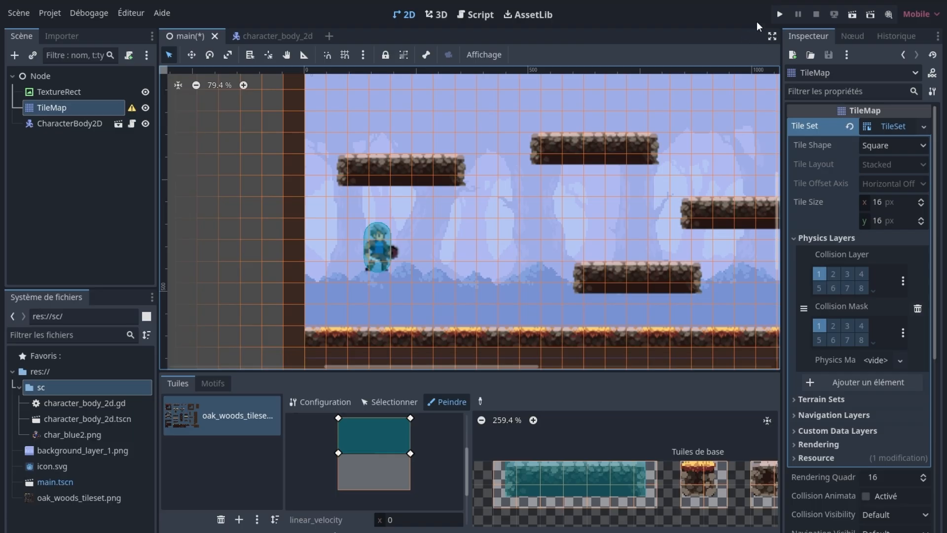
- Run the game and test the character's running and jumping on the ground near the stone platforms
click(778, 15)
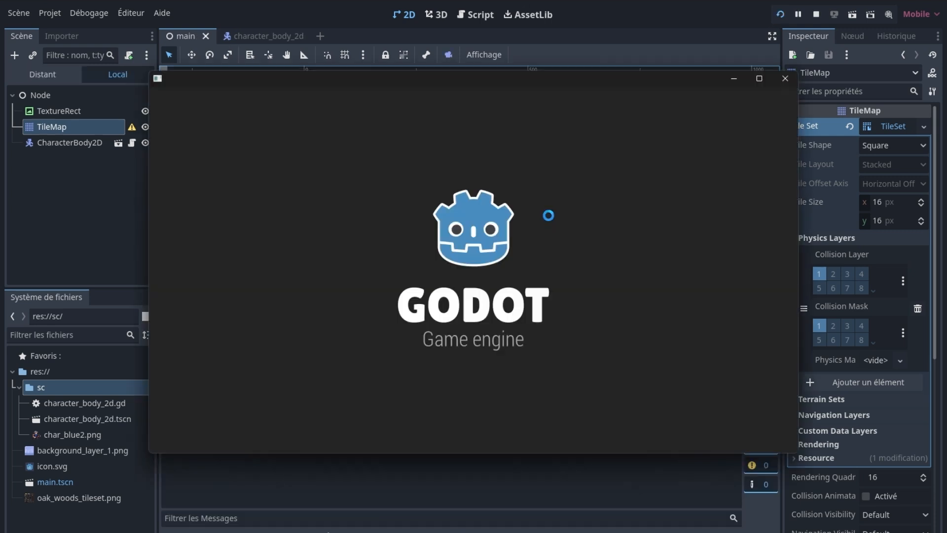
key(Right)
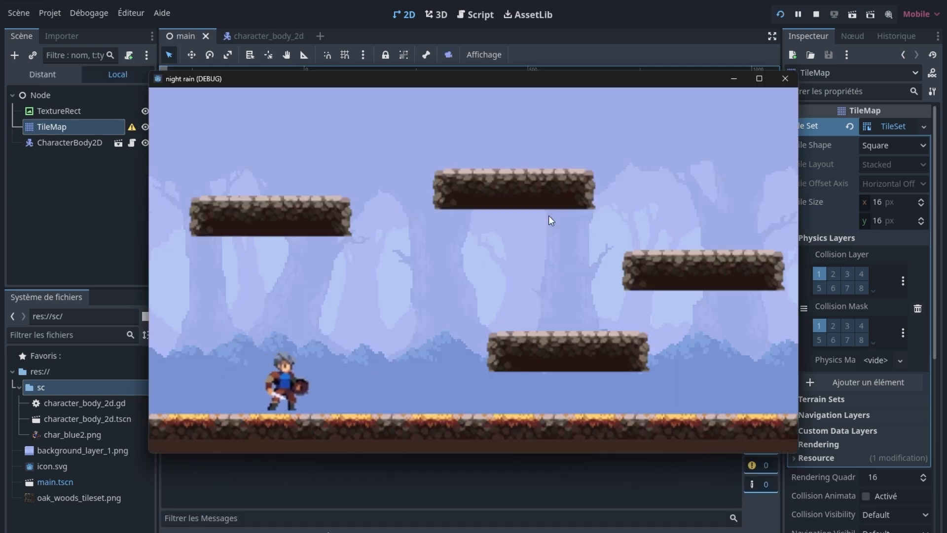
key(Left)
key(Right)
key(space)
key(Right)
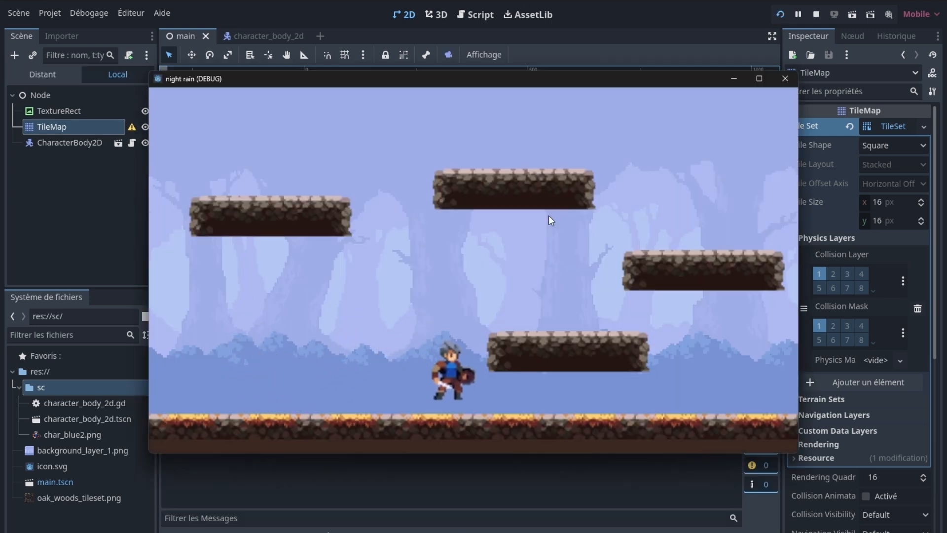
key(Left)
key(Right)
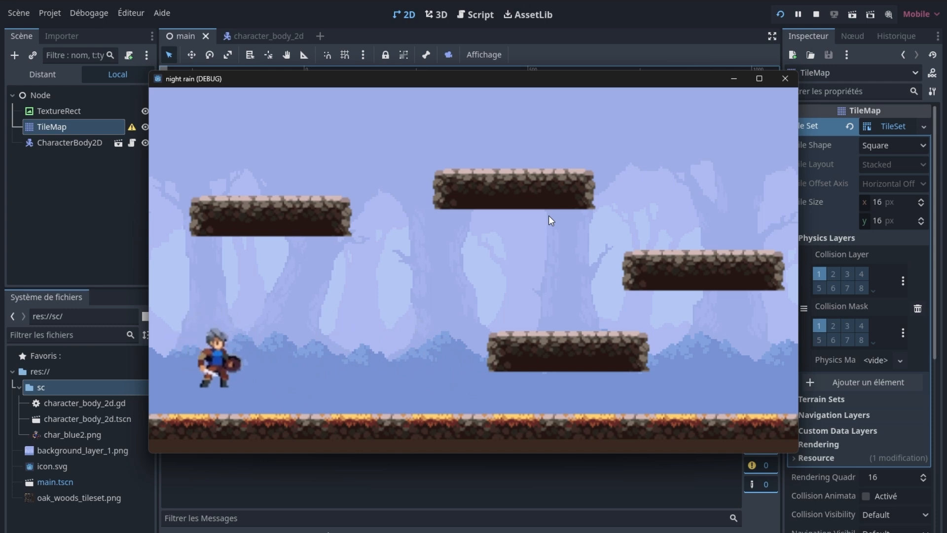
key(Left)
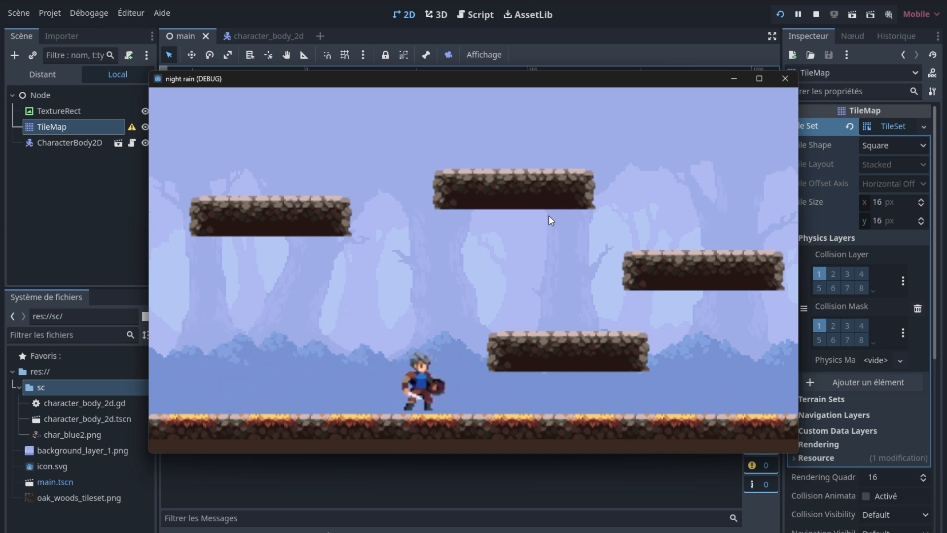
key(space)
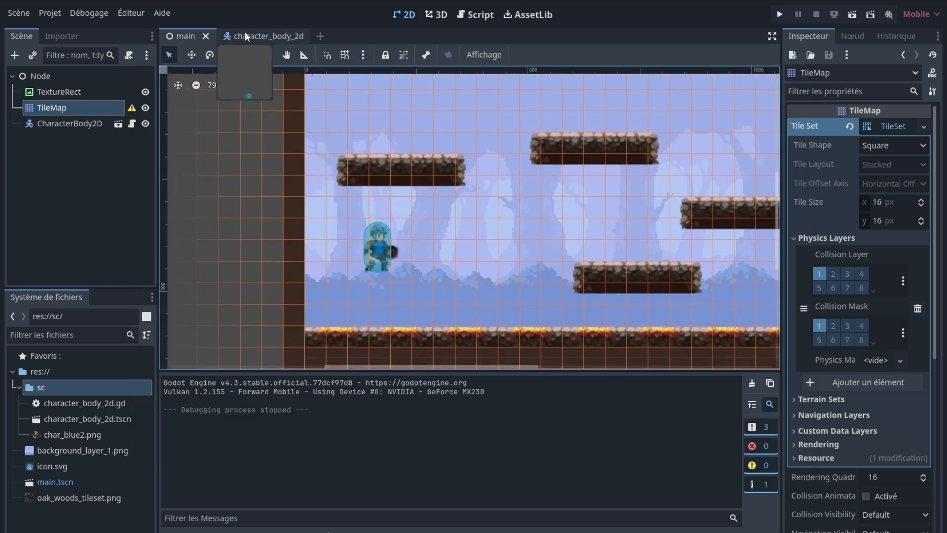
- Change the character scene's Sprite2D node to the AnimatedSprite2D type and give it a SpriteFrames resource
click(245, 37)
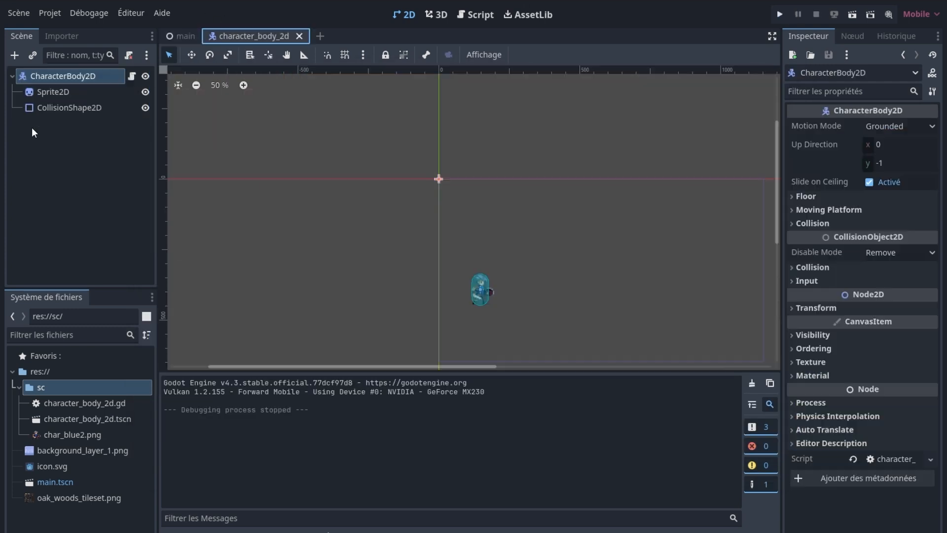
click(60, 95)
right_click(59, 95)
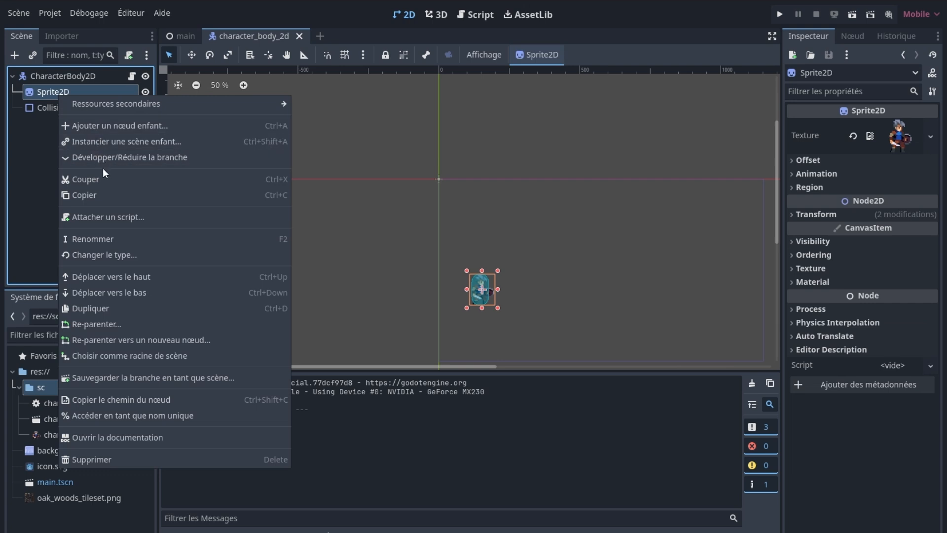
click(112, 257)
click(399, 201)
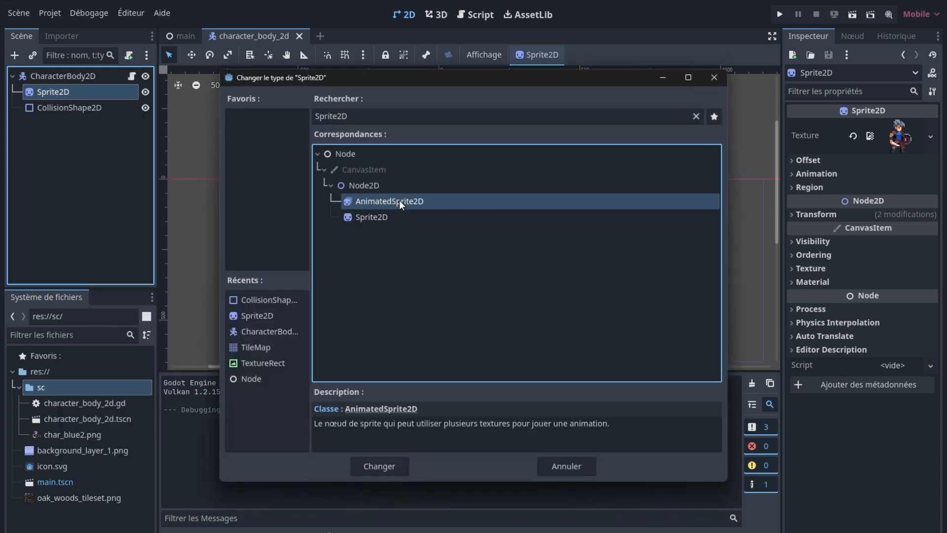
click(383, 461)
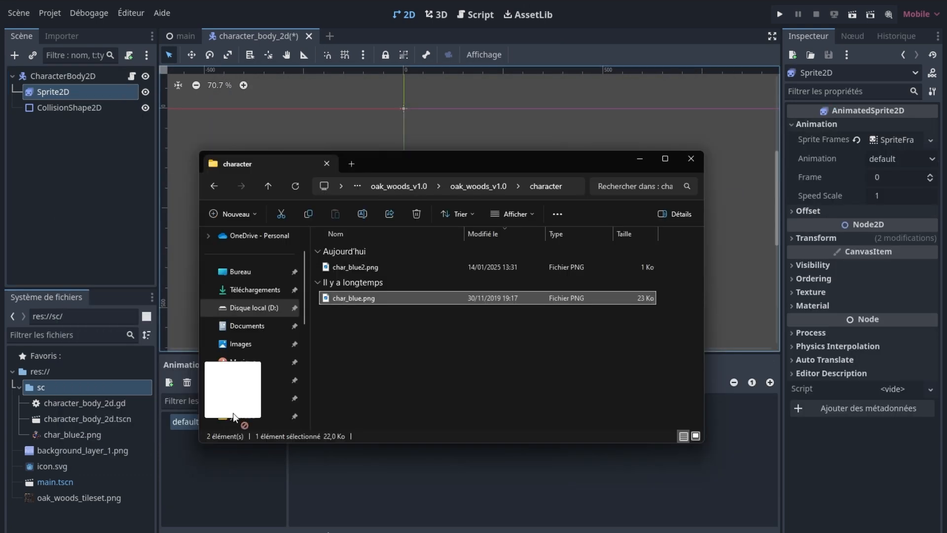
- Import char_blue.png into the sc folder and open it as the sprite sheet for the default animation's frames
drag(241, 423, 104, 484)
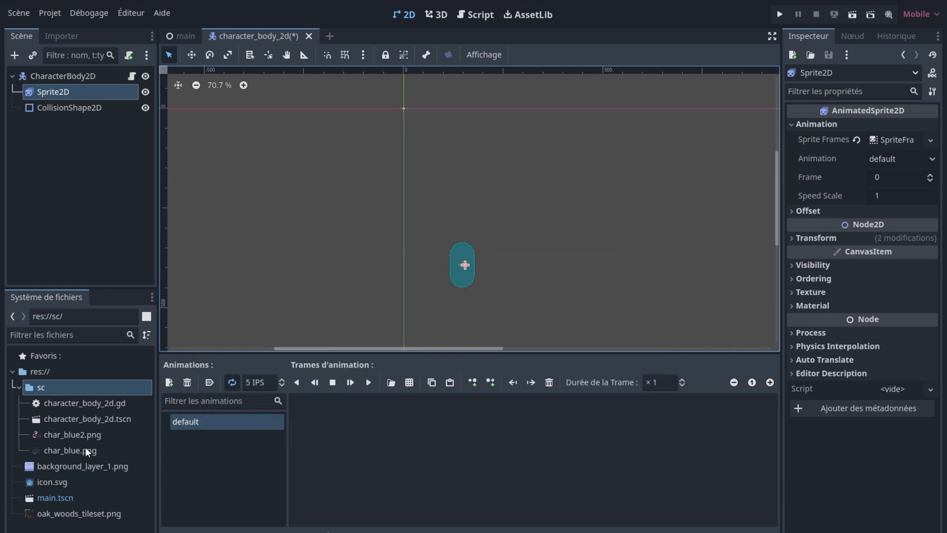
click(85, 450)
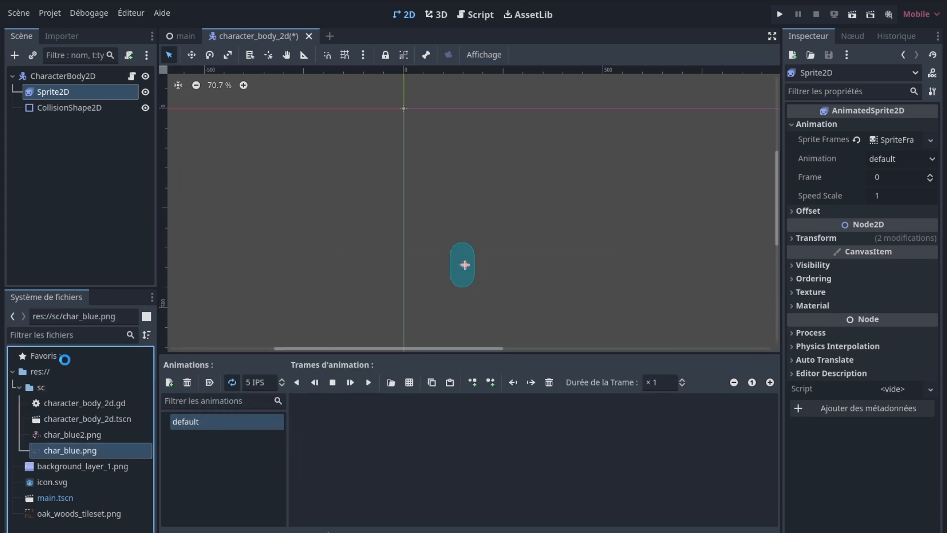
click(409, 383)
click(480, 197)
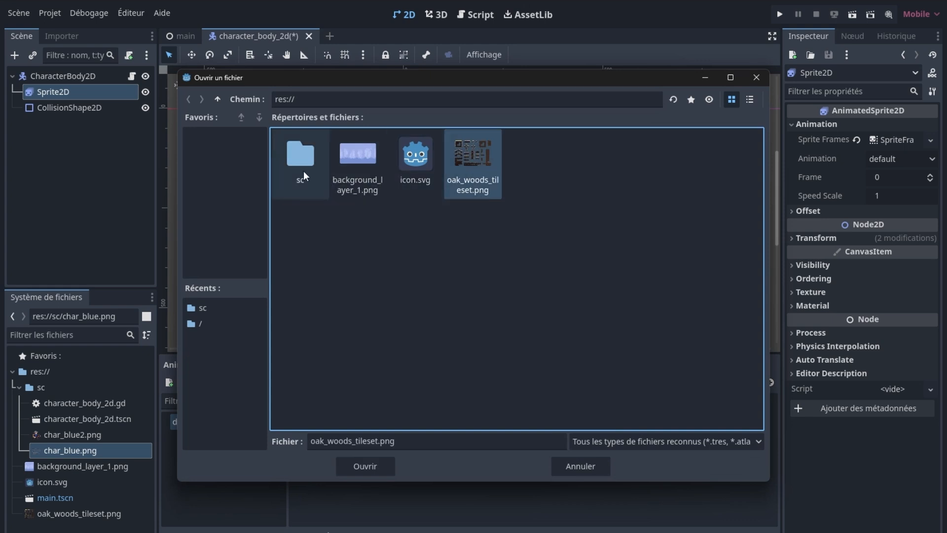
double_click(303, 170)
click(337, 179)
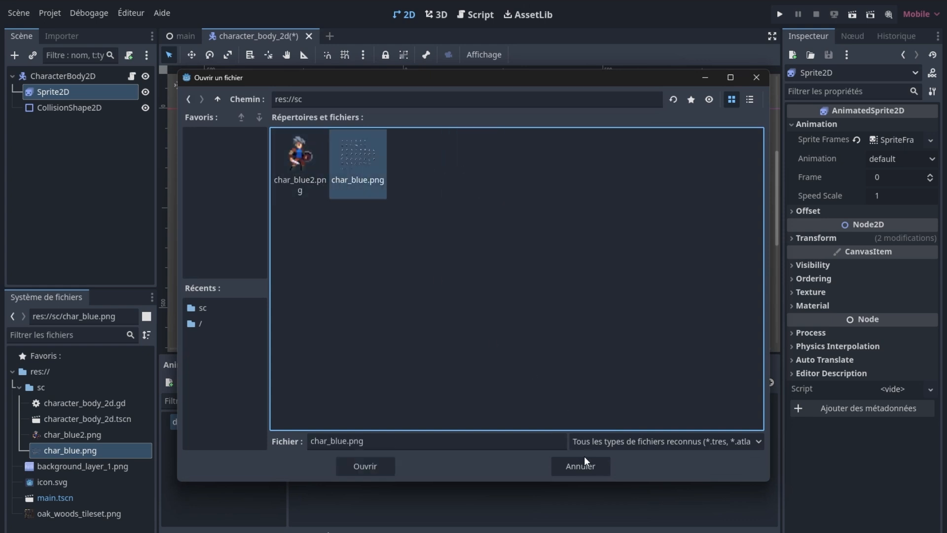
click(378, 459)
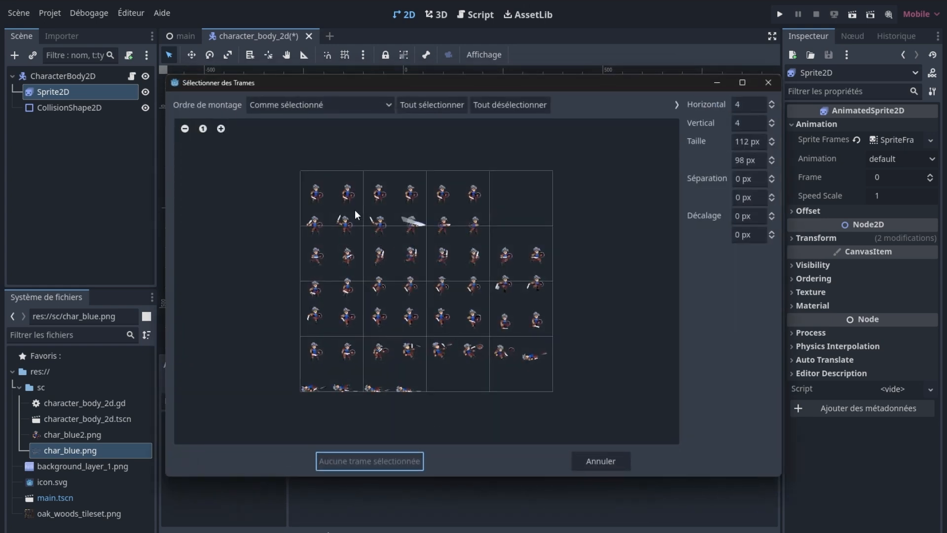
- Try slicing the sprite sheet into 6 horizontal and 6 vertical frames and check the grid against the sprites
click(772, 102)
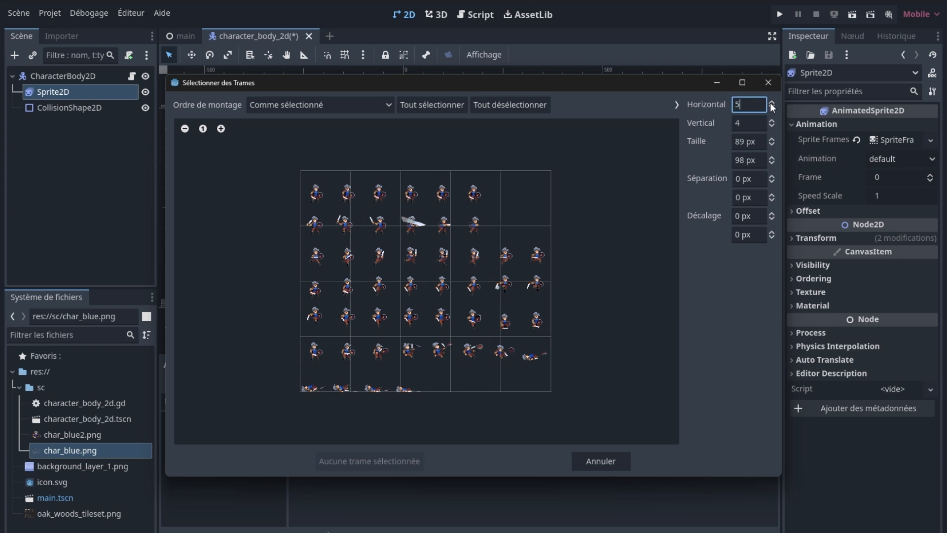
click(771, 102)
click(772, 126)
click(772, 126)
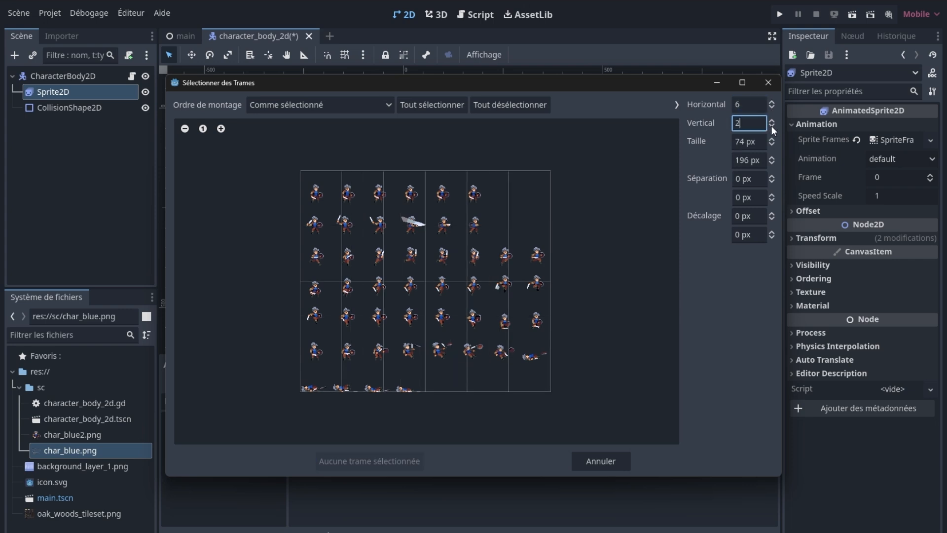
click(770, 120)
click(771, 121)
click(770, 121)
click(770, 121)
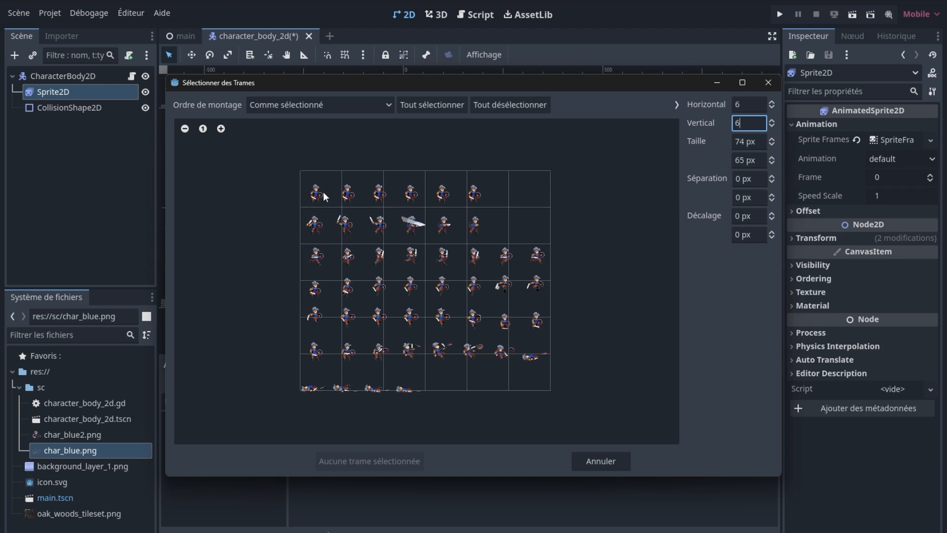
scroll(325, 198, up, 5)
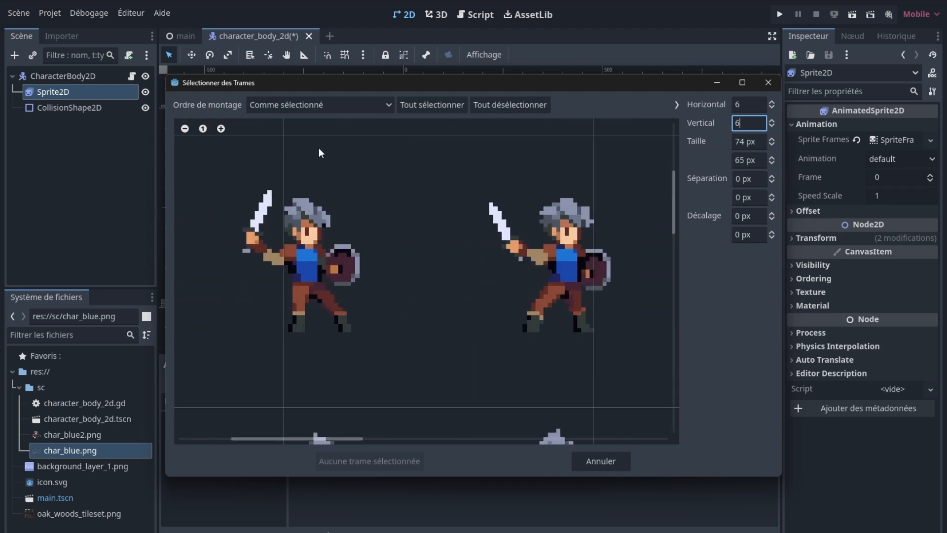
scroll(325, 153, left, 2)
scroll(328, 155, up, 7)
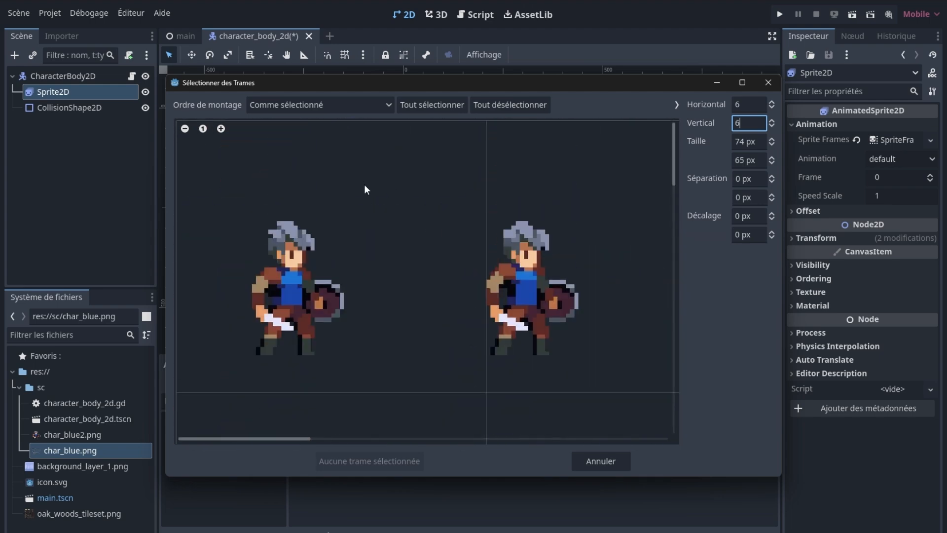
- Set the sprite sheet grid to 8 horizontal and 7 vertical frames and check how it divides the sprites
click(772, 120)
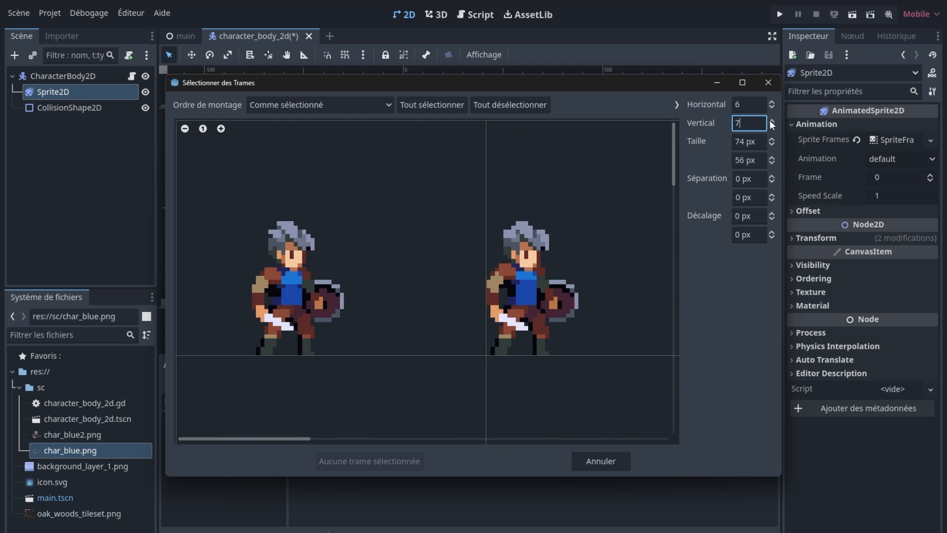
scroll(593, 281, right, 4)
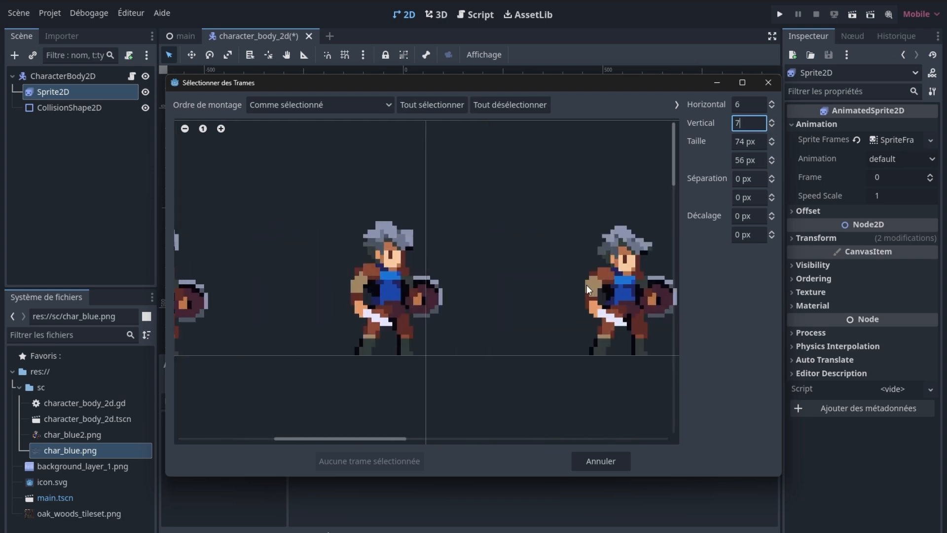
ctrl+scroll(506, 267, down, 3)
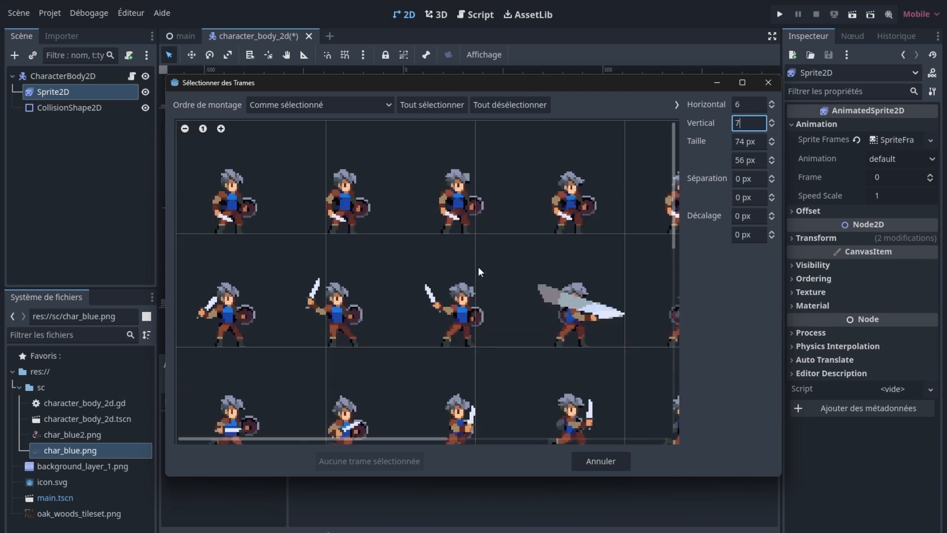
click(770, 107)
click(772, 101)
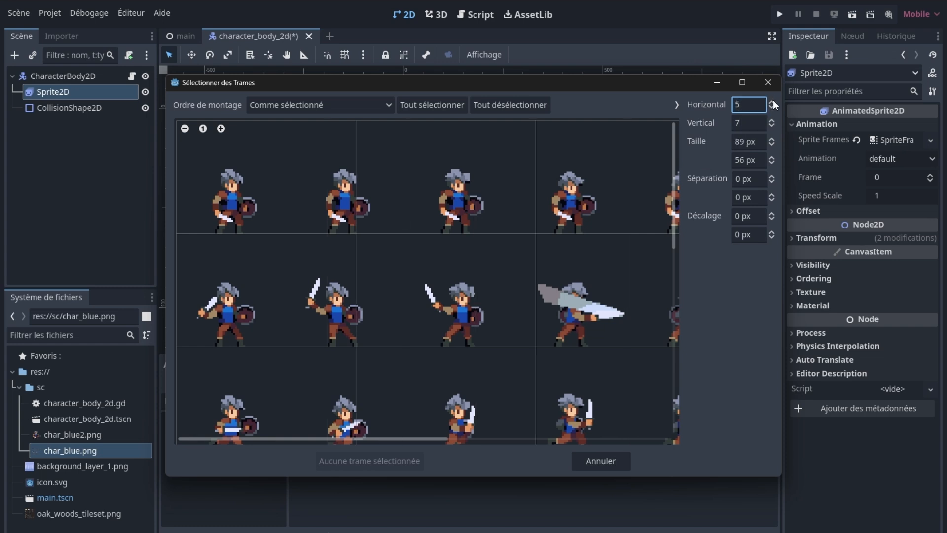
click(773, 100)
click(774, 99)
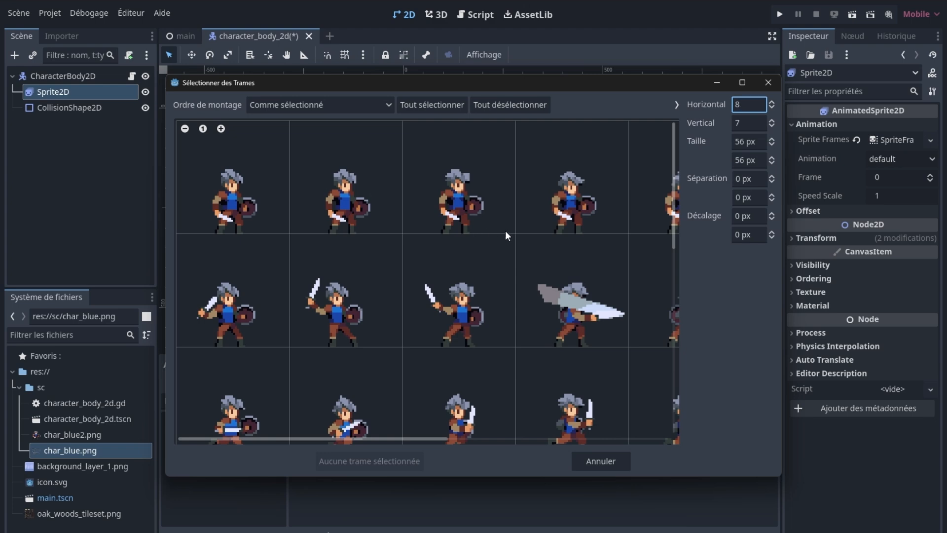
scroll(535, 236, down, 2)
scroll(542, 239, up, 2)
scroll(554, 277, right, 1)
scroll(554, 277, right, 5)
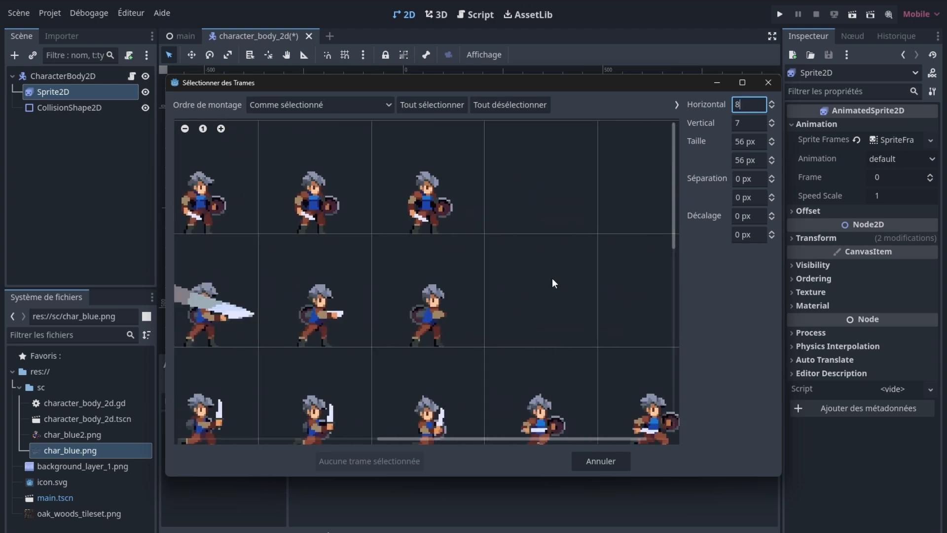
- Select the six character frames in the sheet's first row and add them to the default animation
scroll(552, 277, left, 6)
drag(266, 207, 613, 225)
scroll(614, 225, right, 1)
scroll(613, 226, right, 1)
click(613, 227)
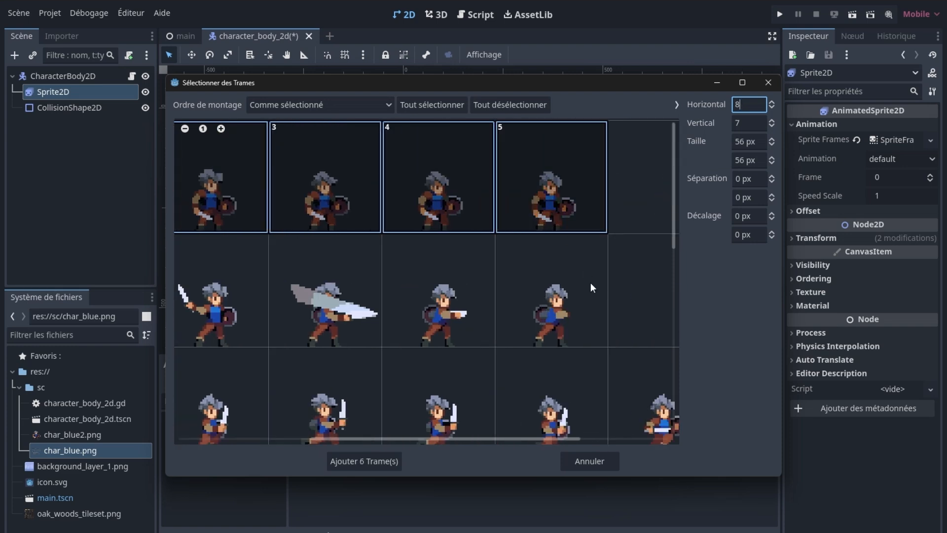
click(365, 462)
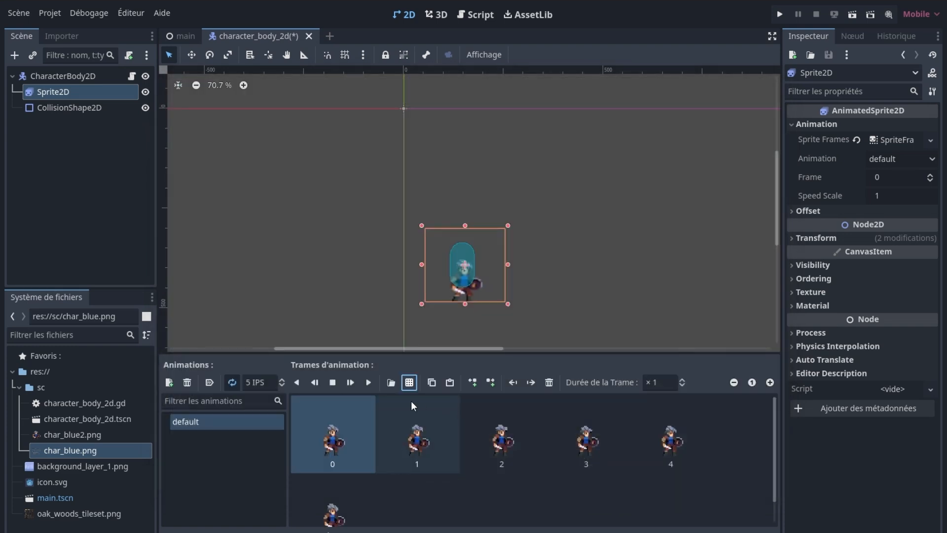
- Play the default animation and move the capsule collision shape by about (2, 38) px onto the character sprite
click(364, 383)
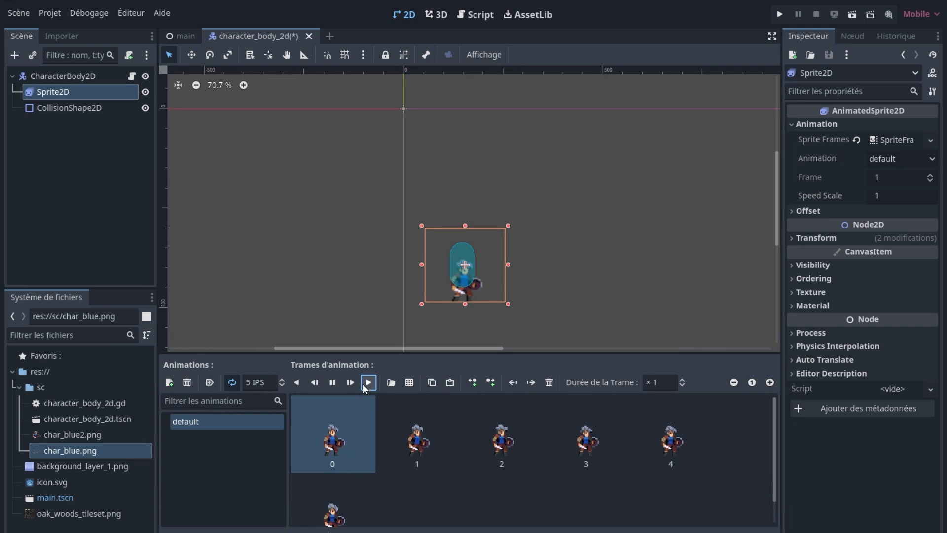
double_click(62, 110)
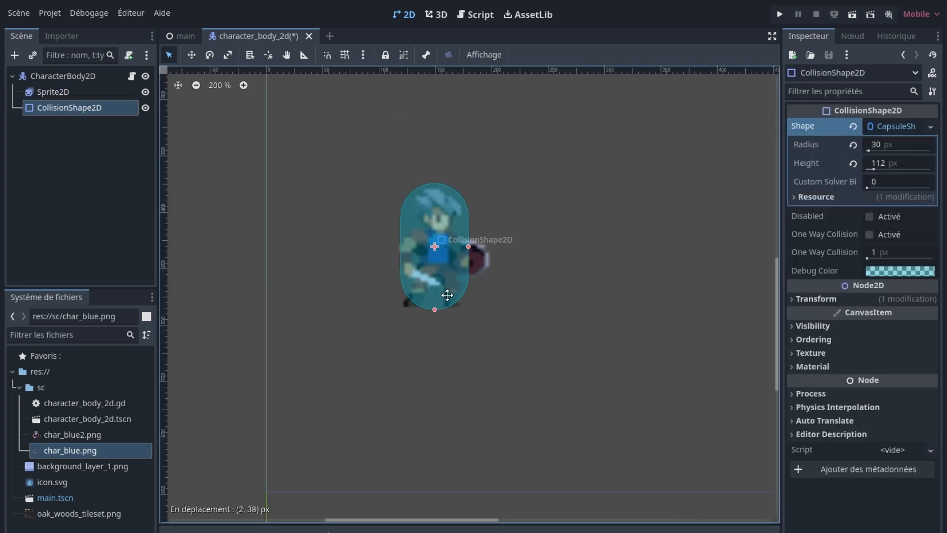
- Set the Sprite2D node's default animation speed to 10 frames per second
click(47, 93)
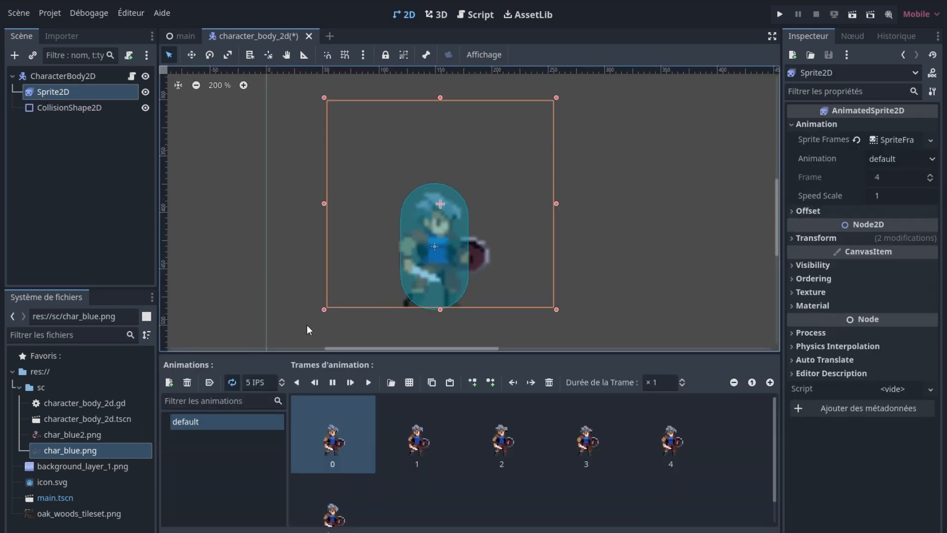
click(276, 380)
text(8)
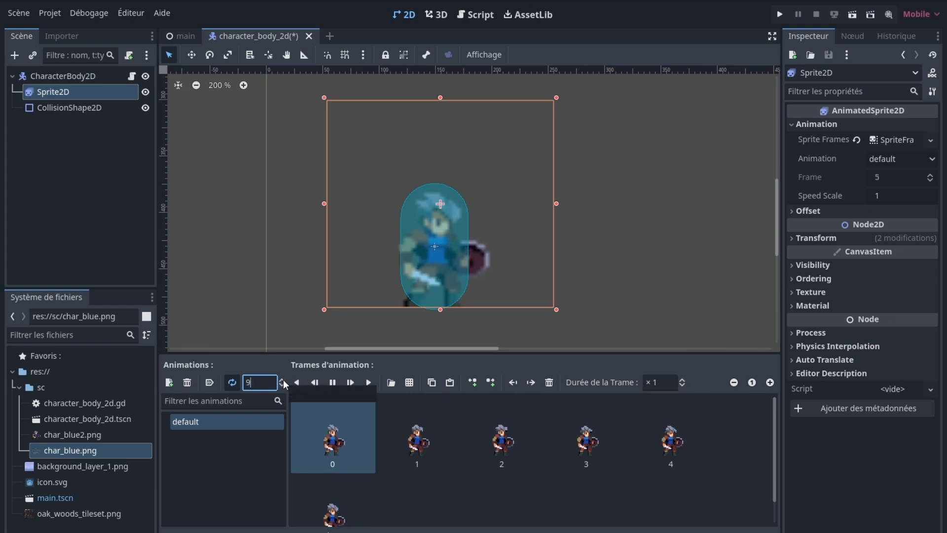
click(283, 379)
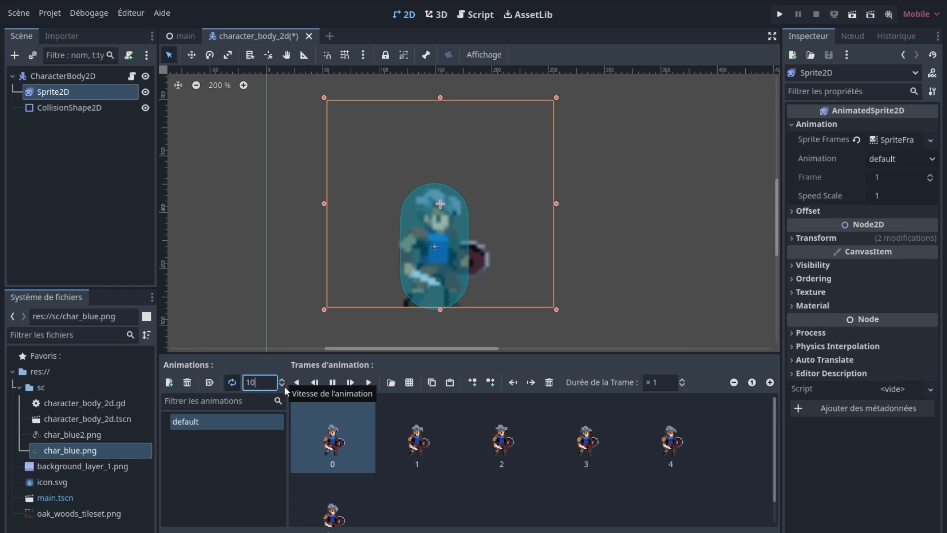
- Set the Sprite2D node's default animation speed to 8 frames per second
click(284, 386)
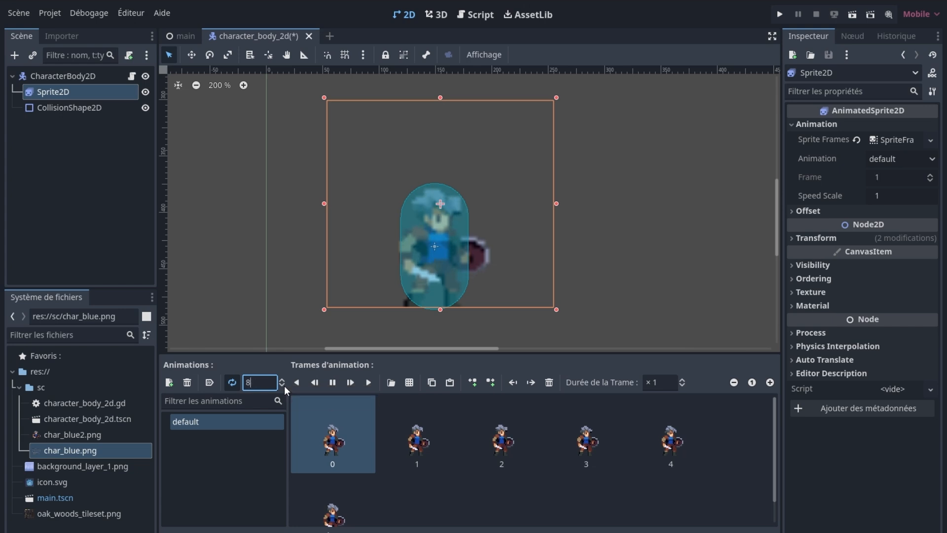
click(679, 271)
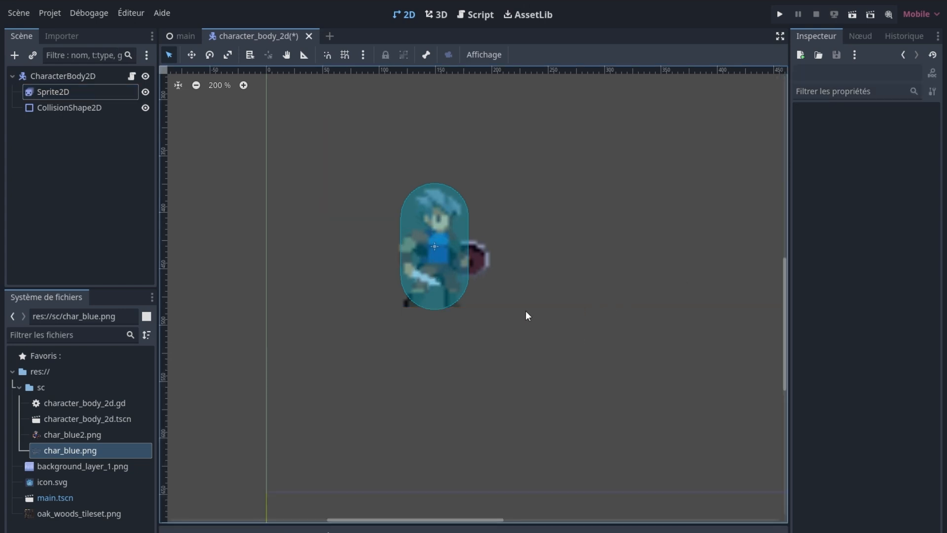
scroll(477, 316, down, 5)
scroll(498, 317, up, 4)
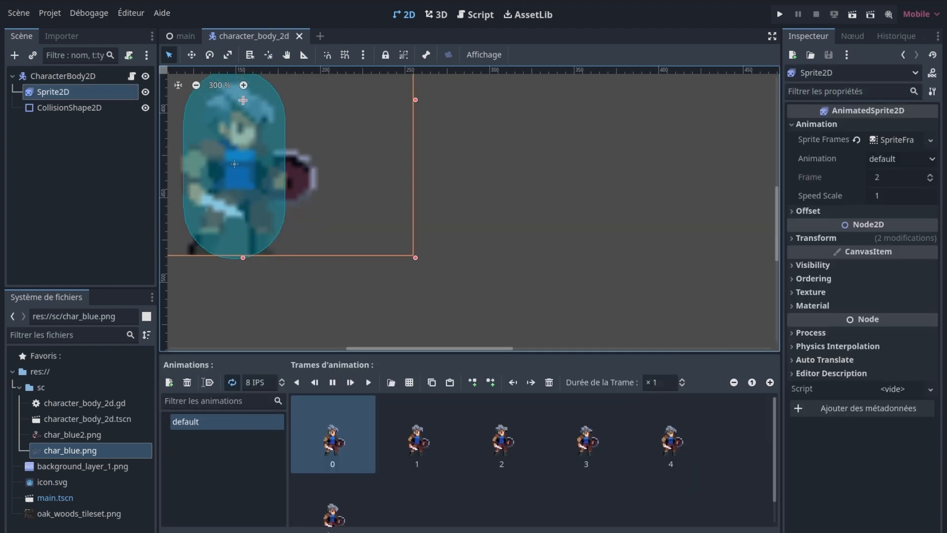
- Create a "running" animation and add the eight frames from the third row of char_blue.png
click(169, 382)
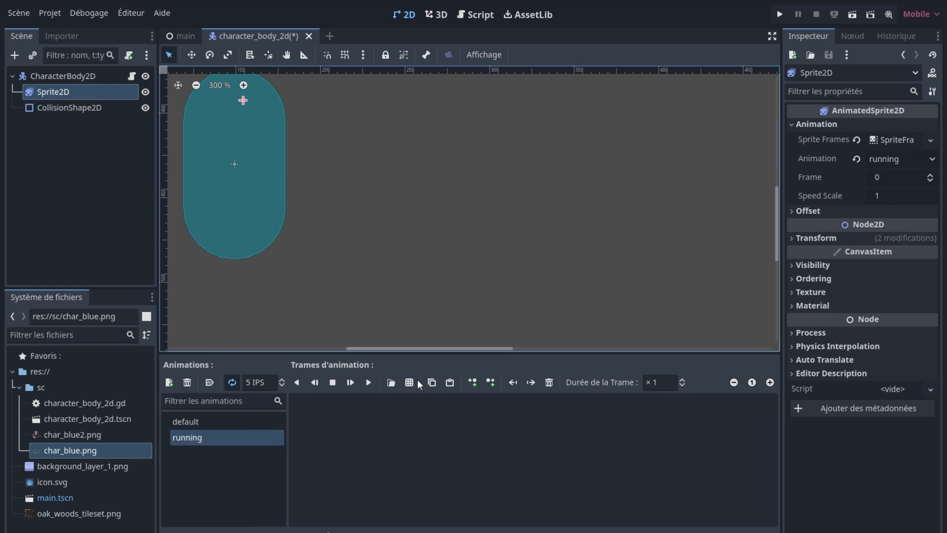
click(411, 383)
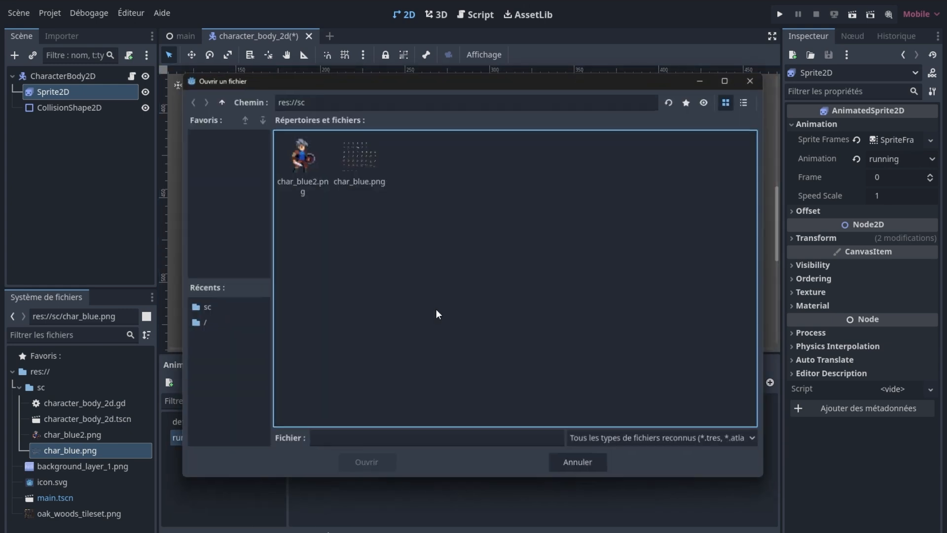
click(356, 169)
click(359, 466)
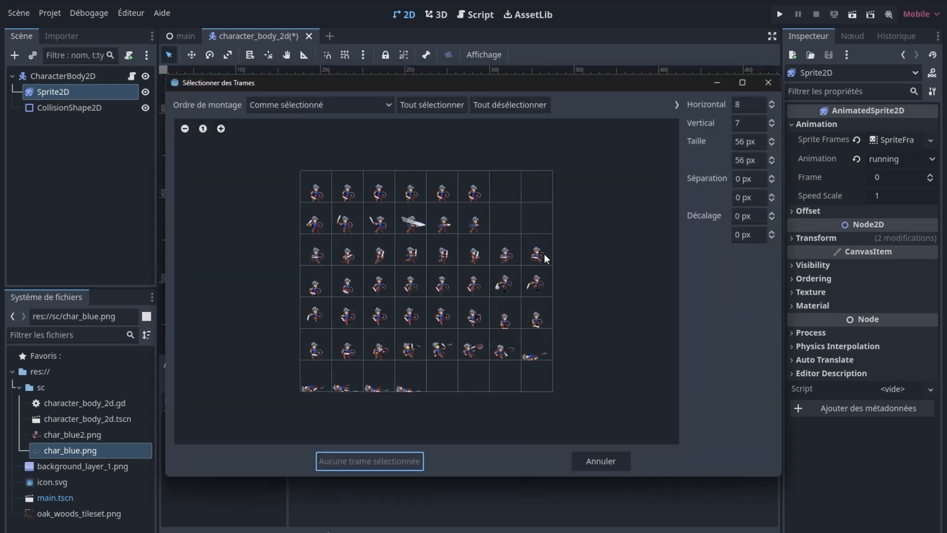
drag(315, 251, 541, 253)
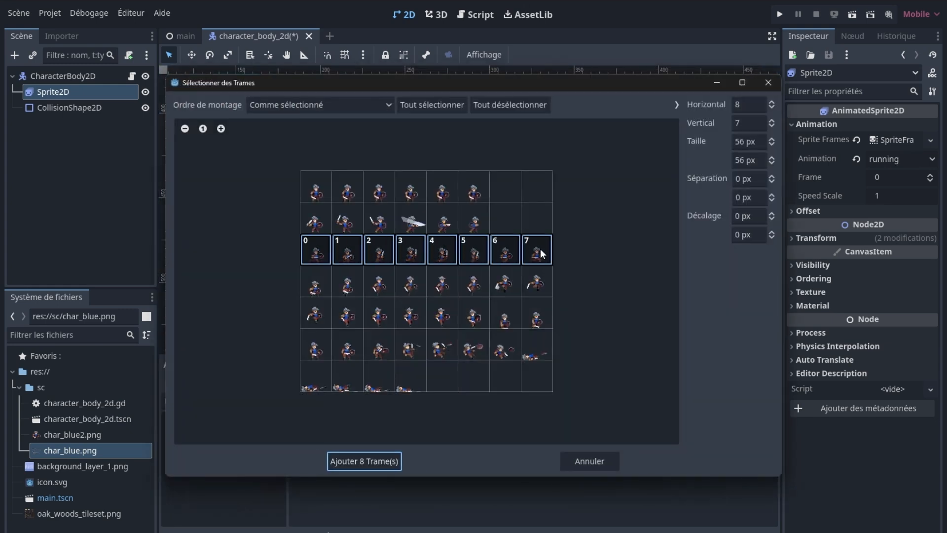
click(379, 462)
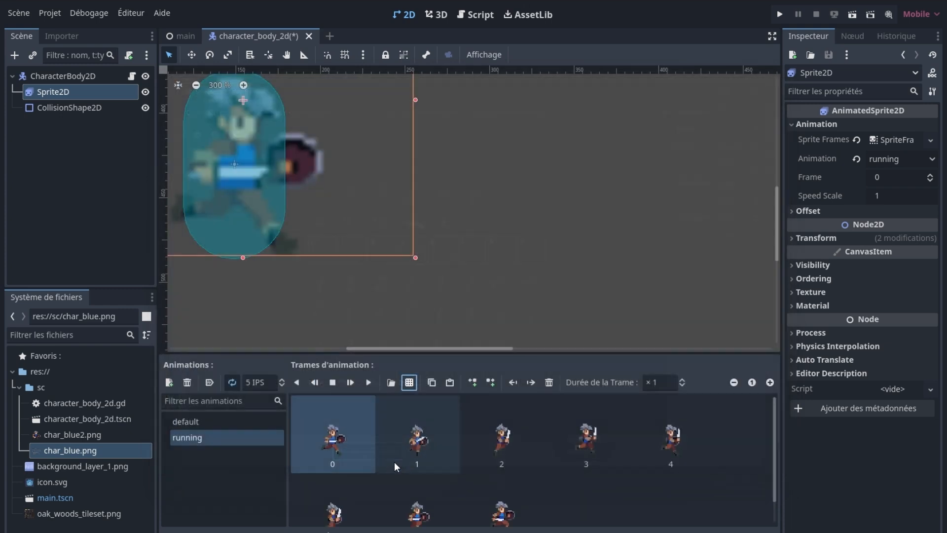
- Play the running animation and set its speed to 9 frames per second
click(368, 383)
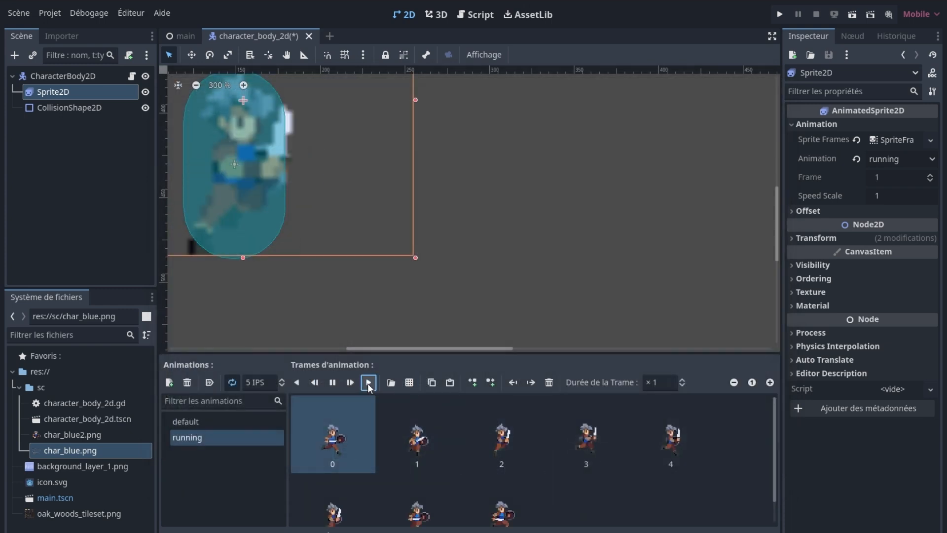
click(283, 380)
click(282, 381)
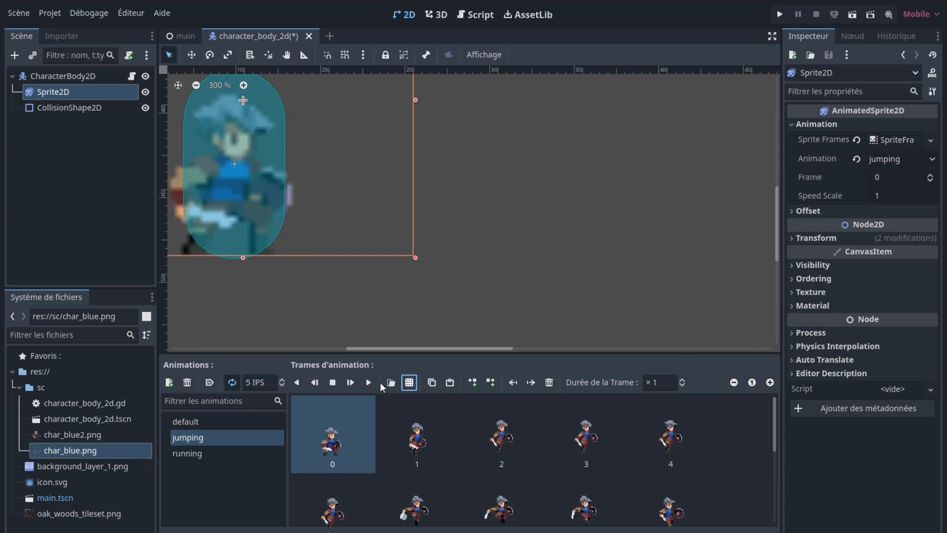
- Play the jumping animation at 8 frames per second and delete its surplus frames, keeping seven
click(372, 383)
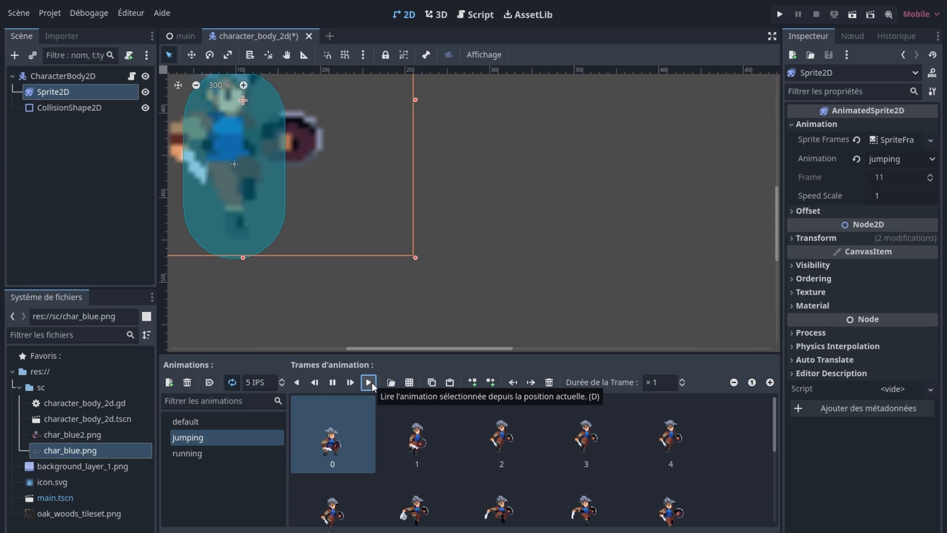
click(417, 487)
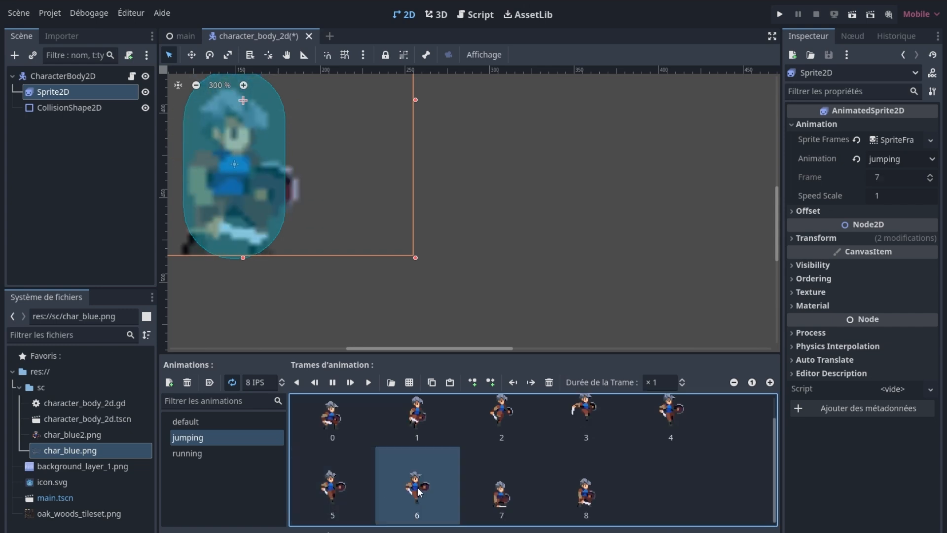
click(354, 477)
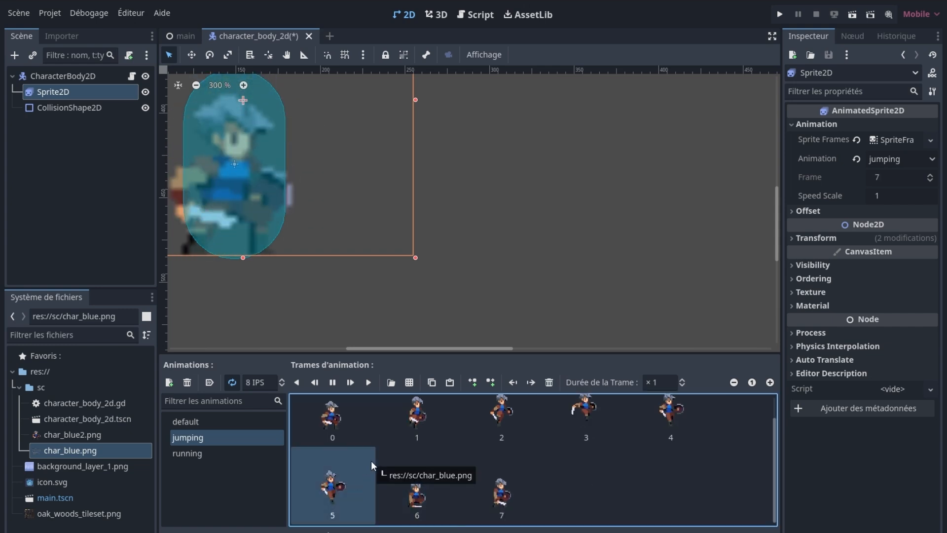
key(Delete)
click(665, 434)
scroll(684, 470, up, 1)
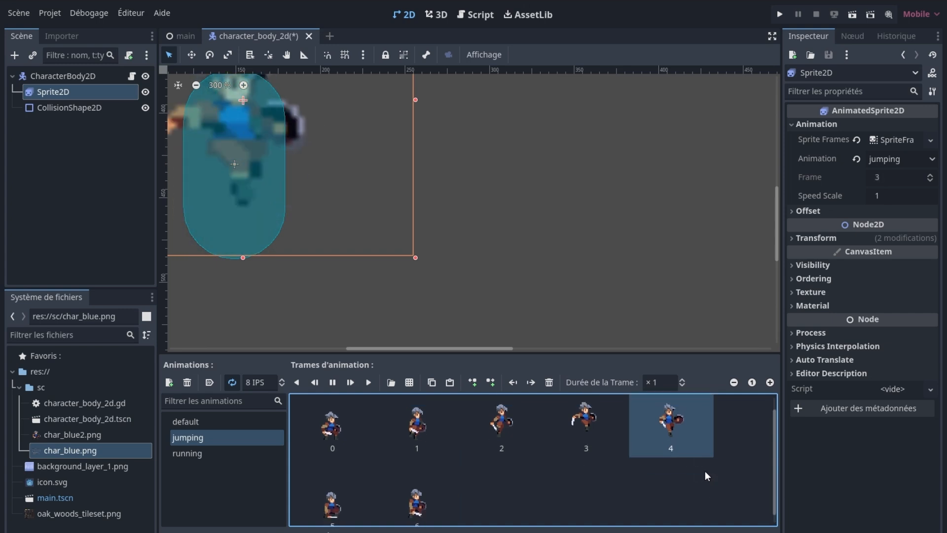
scroll(706, 471, down, 1)
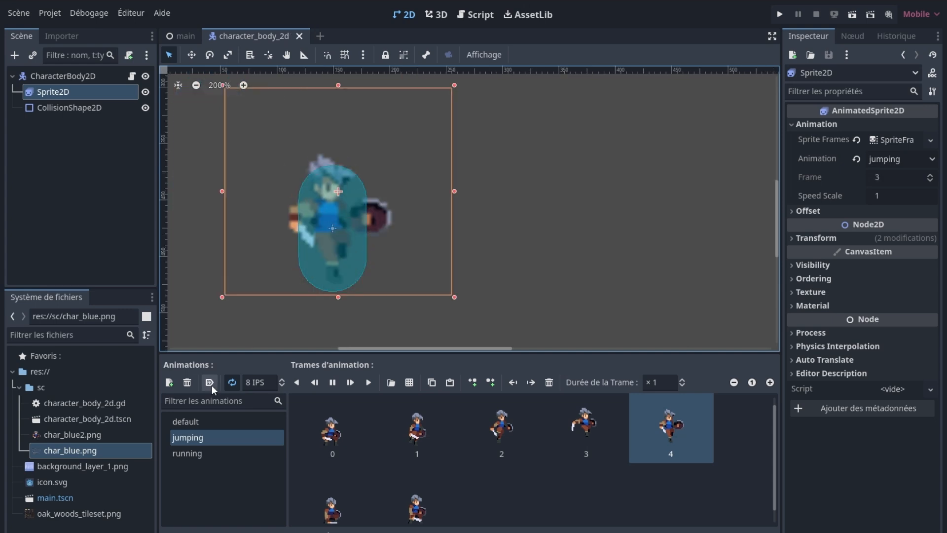
- Make the default animation autoplay on load and test the character moving both ways in the running game
click(194, 421)
click(210, 383)
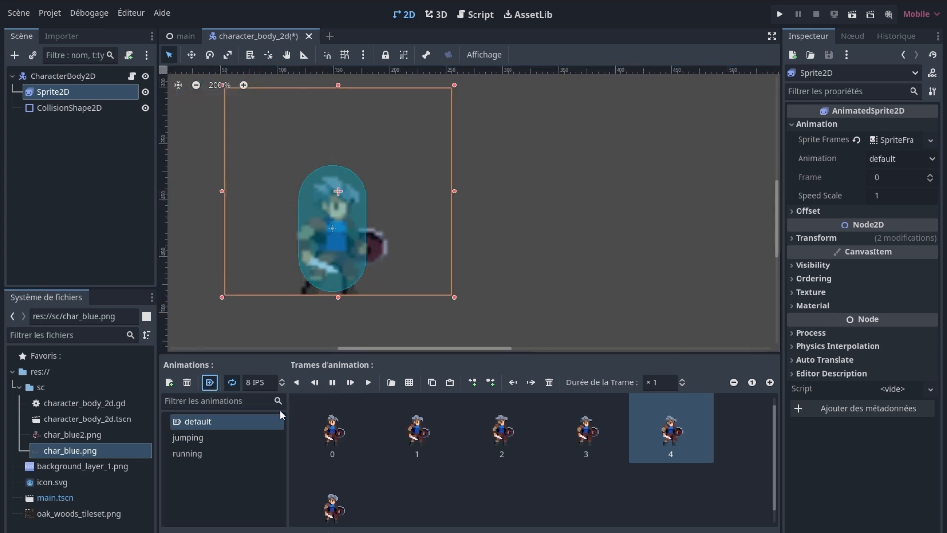
click(779, 14)
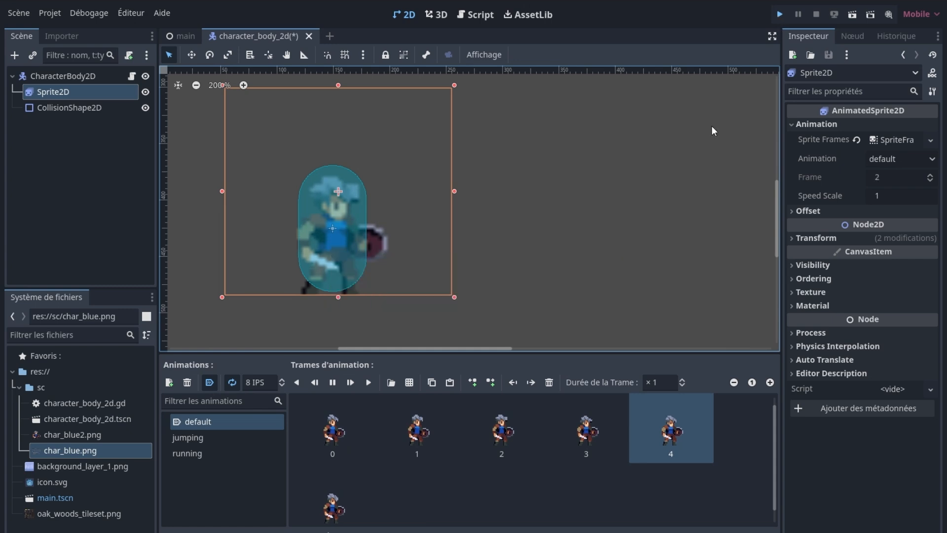
key(Right)
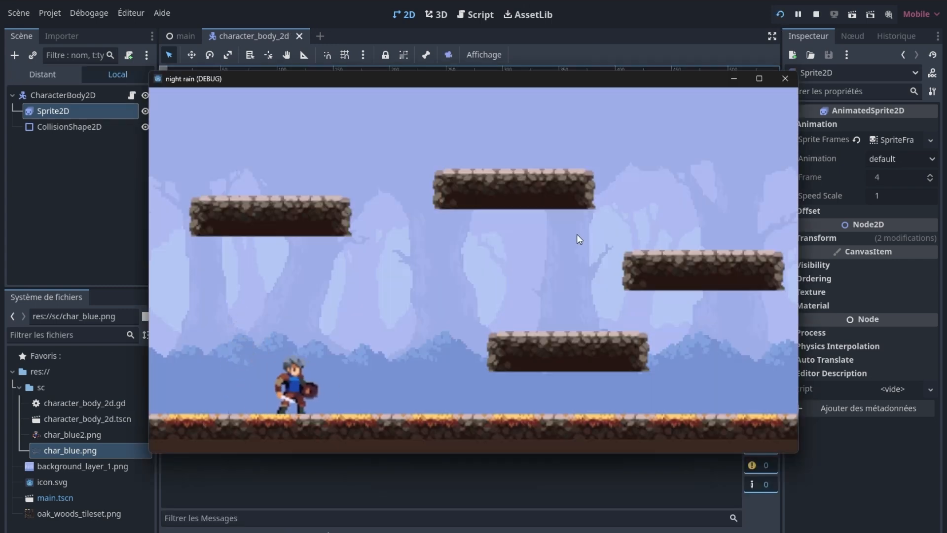
key(Left)
key(Right)
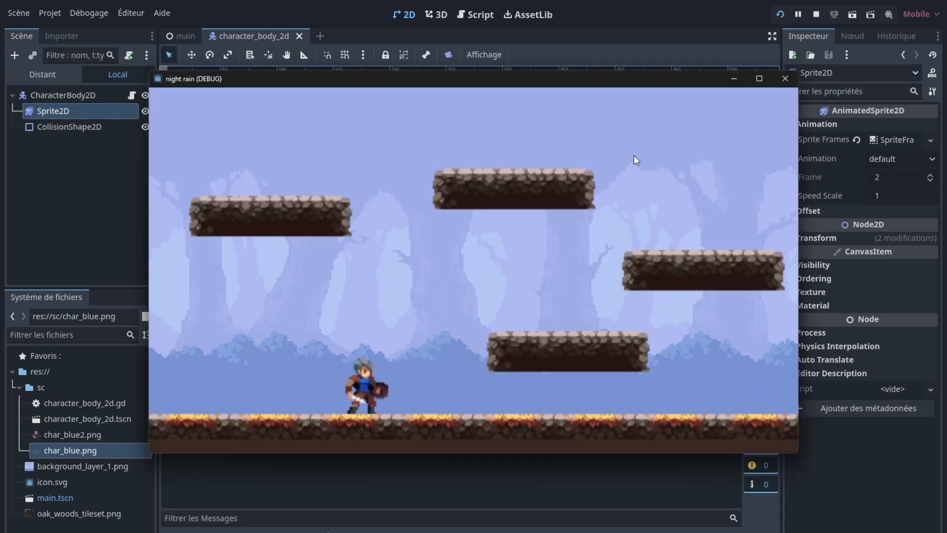
click(793, 79)
- Make the running animation autoplay on load instead and run the game to try it
click(194, 439)
click(193, 452)
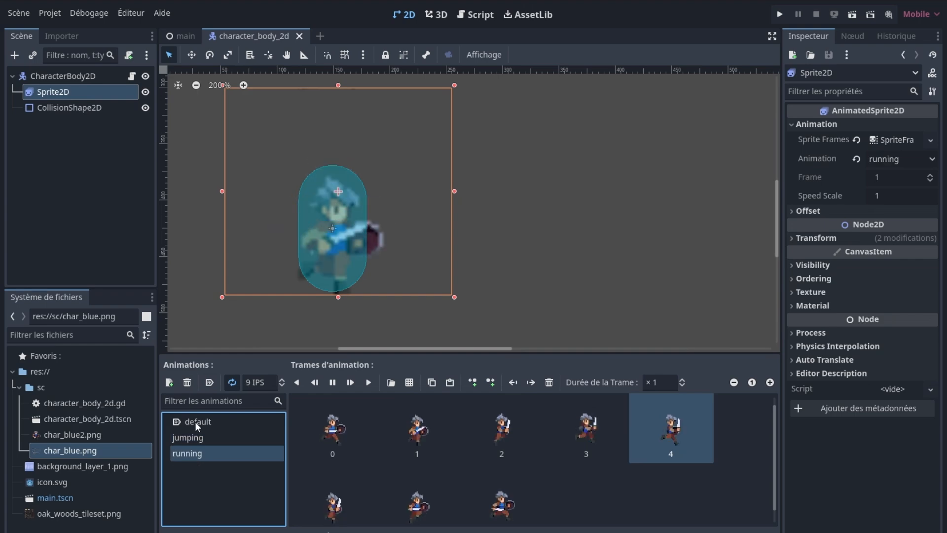
click(208, 384)
key(F5)
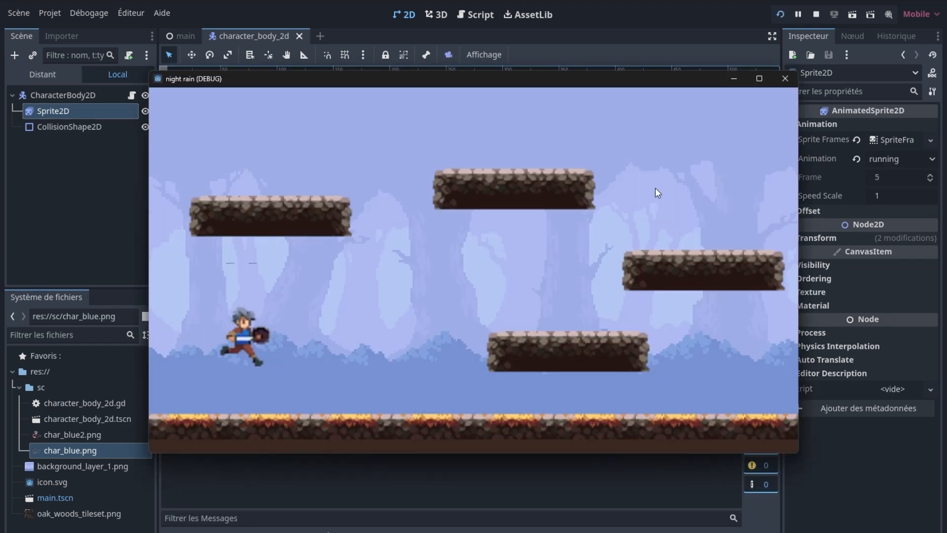
click(786, 79)
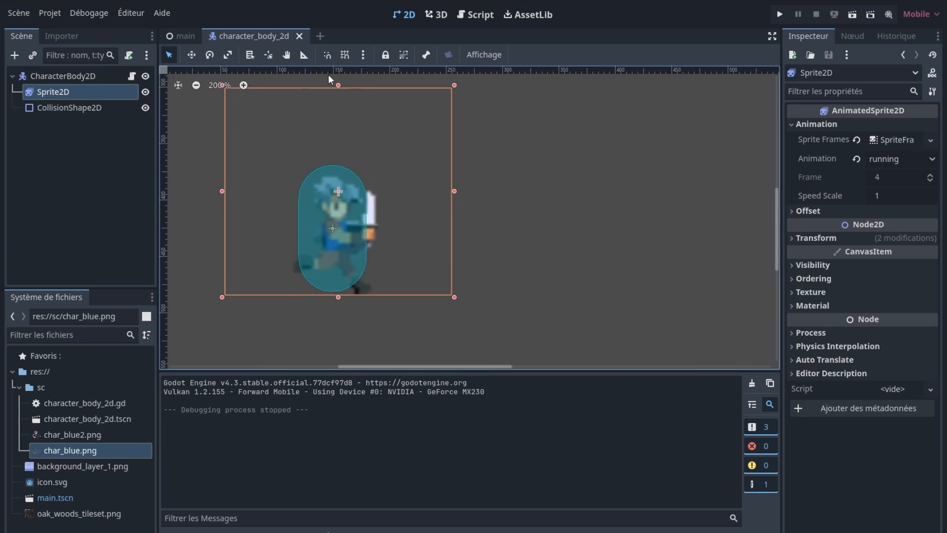
- Select the Sprite2D node and make the default animation the one that autoplays on load
click(80, 103)
click(79, 98)
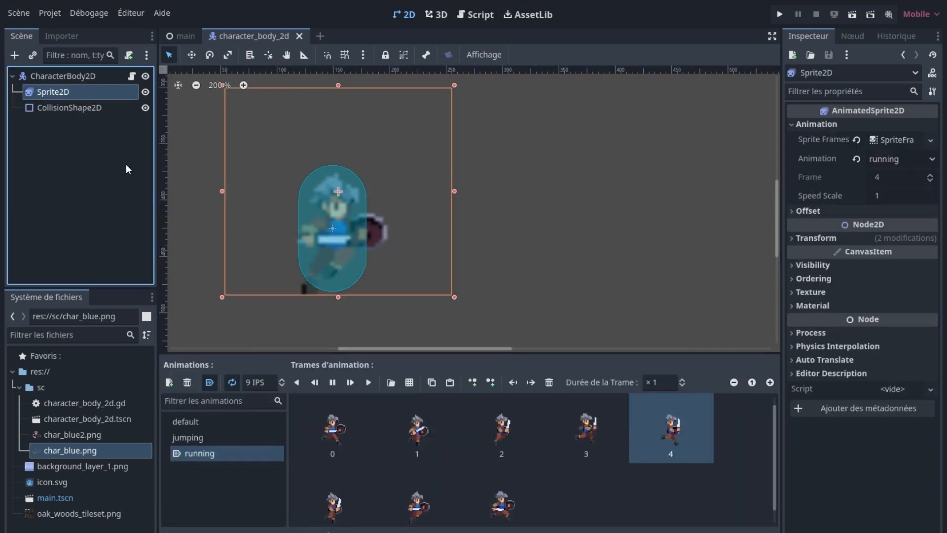
click(185, 422)
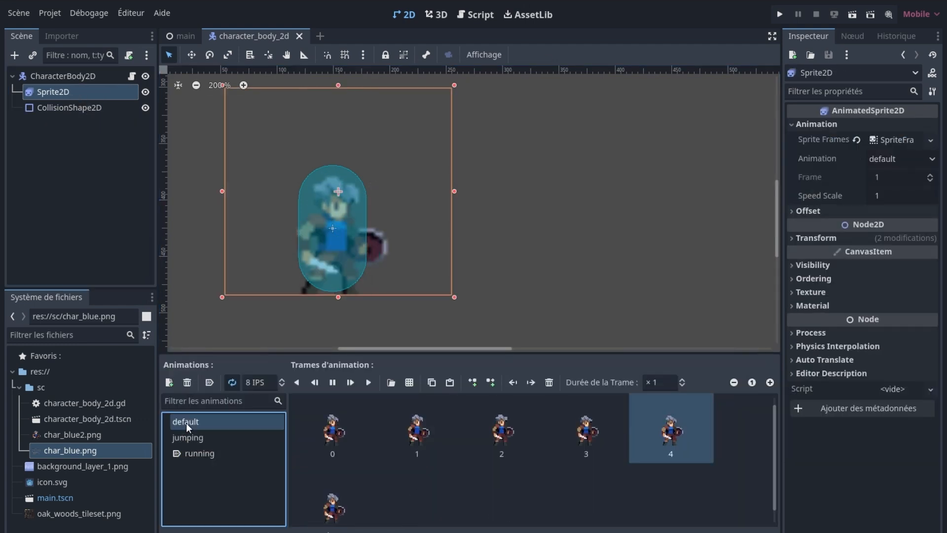
click(209, 383)
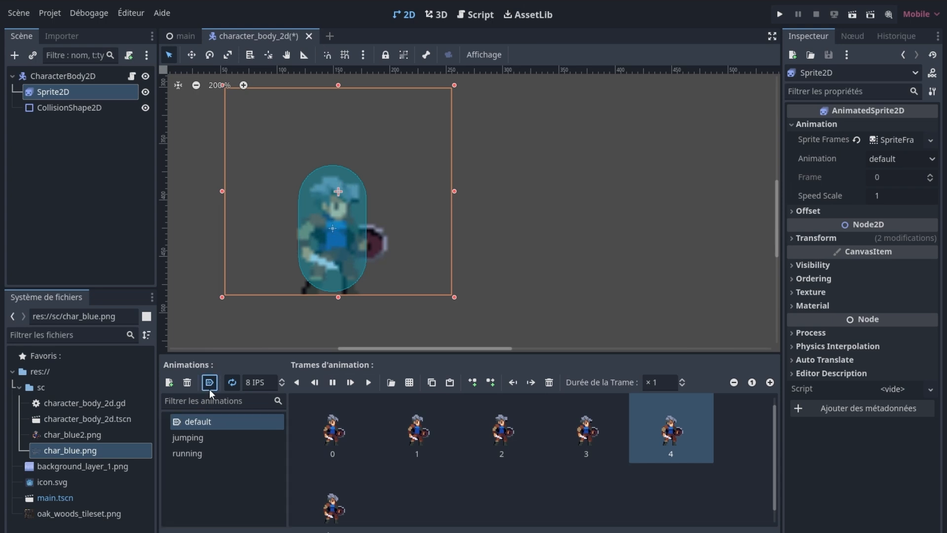
- Run the game, test the character moving and jumping in both directions, and close the game window
key(F5)
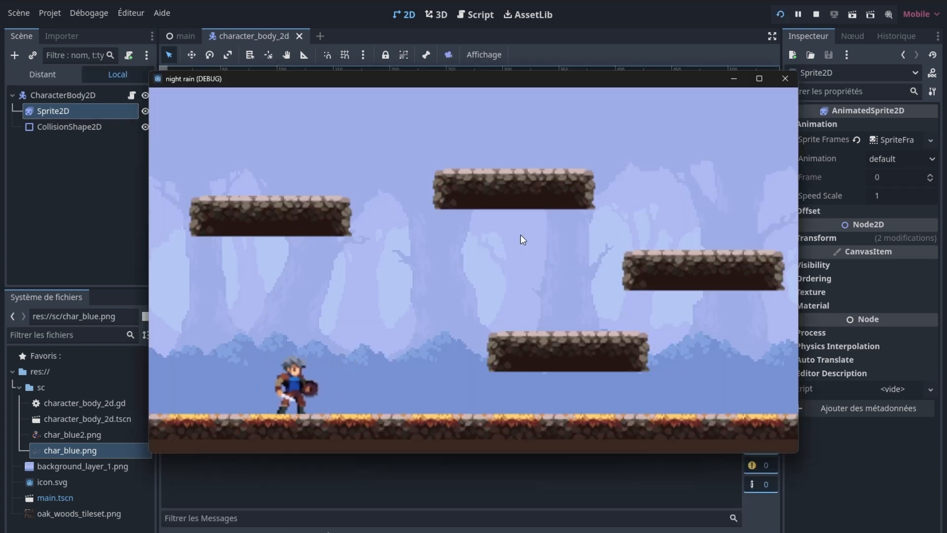
key(Right)
key(space)
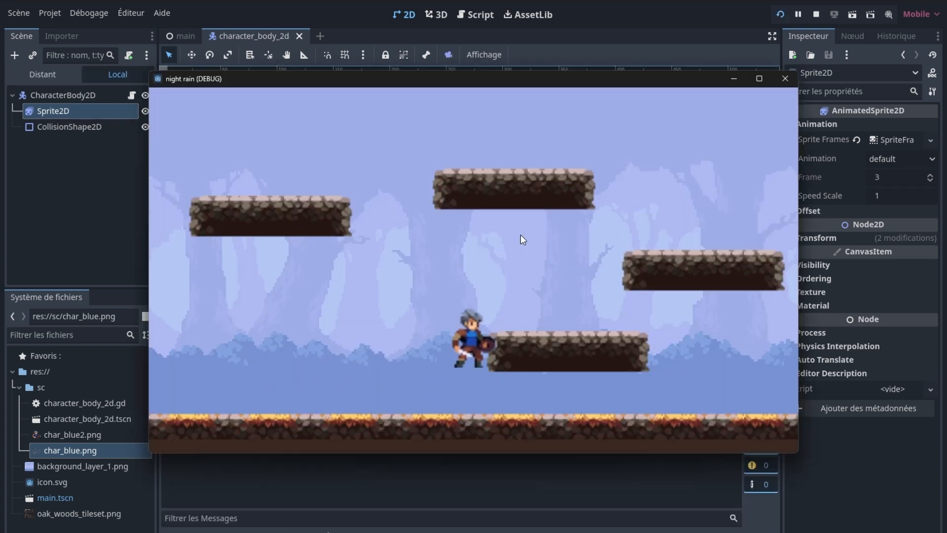
key(Left)
key(space)
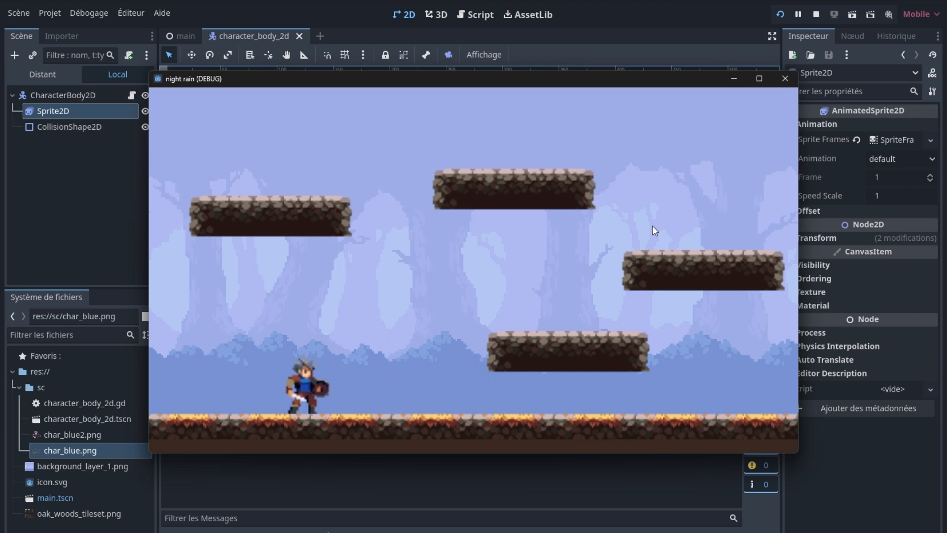
click(795, 81)
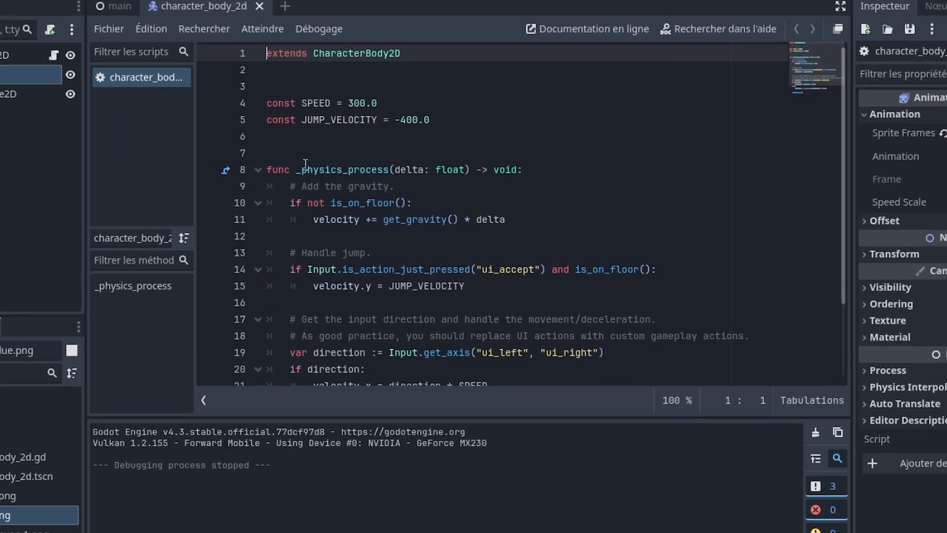
scroll(385, 260, up, 2)
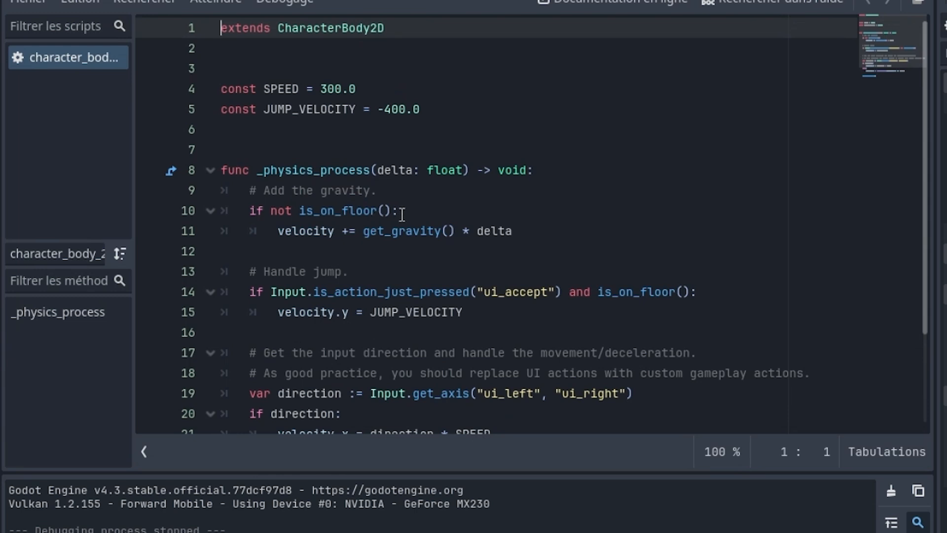
click(531, 233)
key(Return)
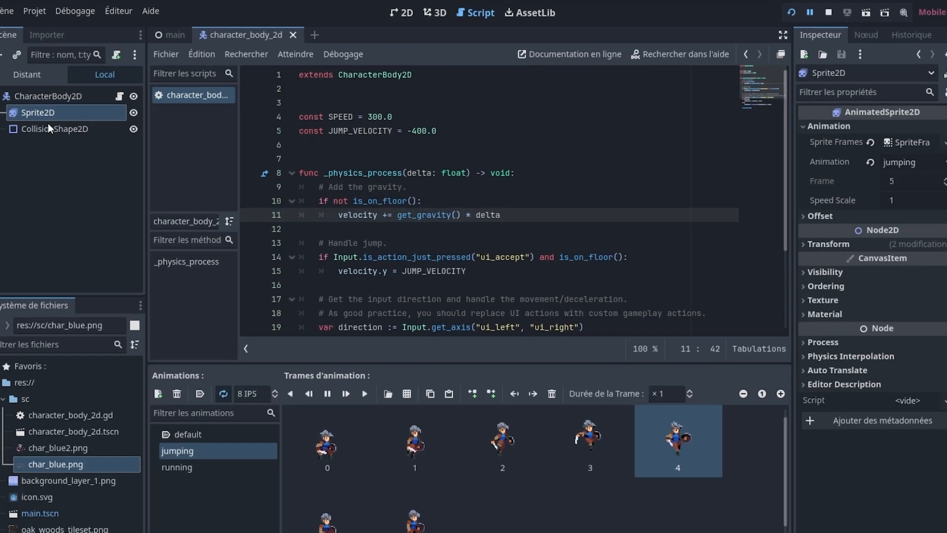
drag(48, 113, 269, 169)
- Set sprite_2d.animation to "jumping" inside the not is_on_floor() block, below the gravity line
double_click(363, 166)
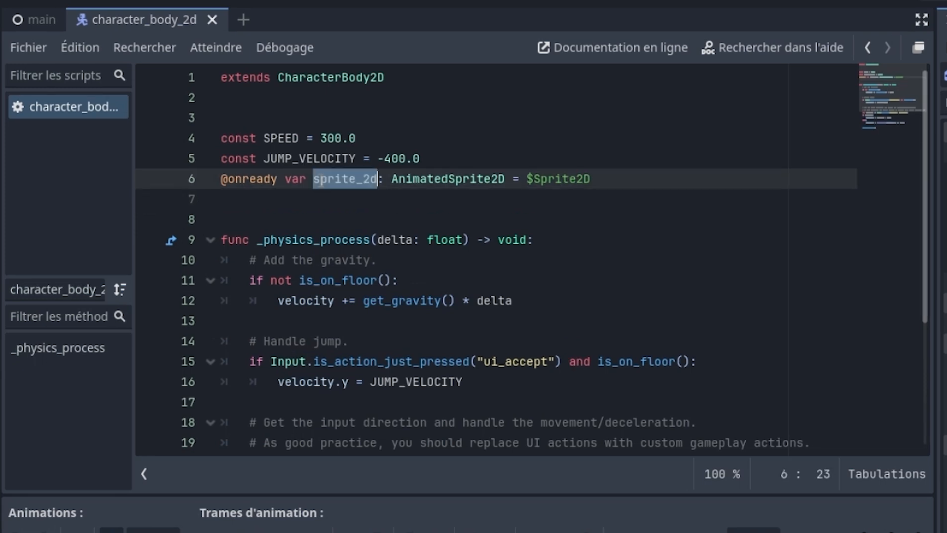
click(337, 316)
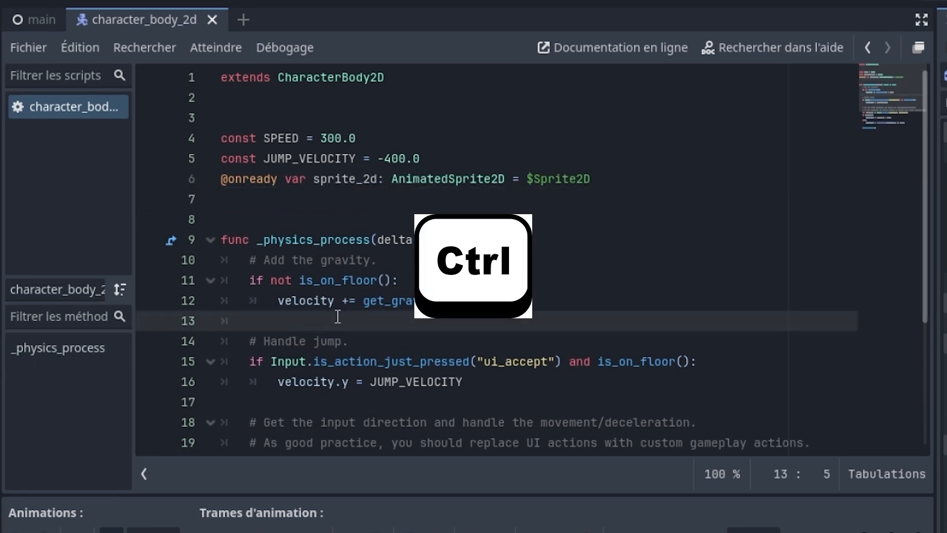
key(Tab)
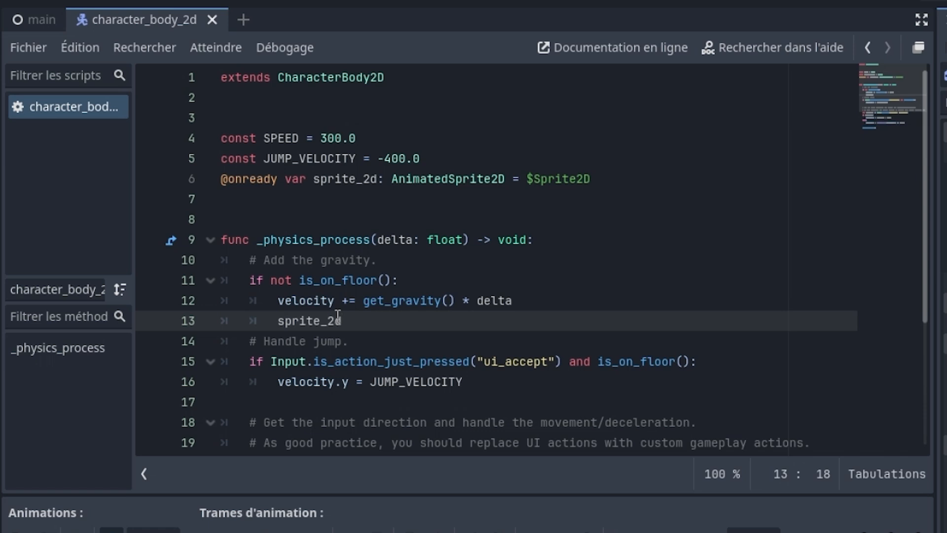
text(sprite_2d.animation)
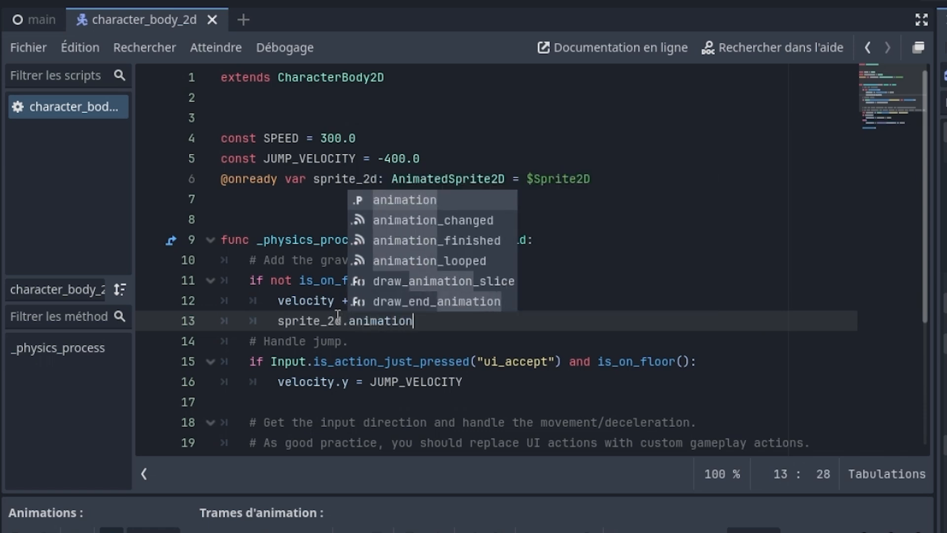
text(="jum)
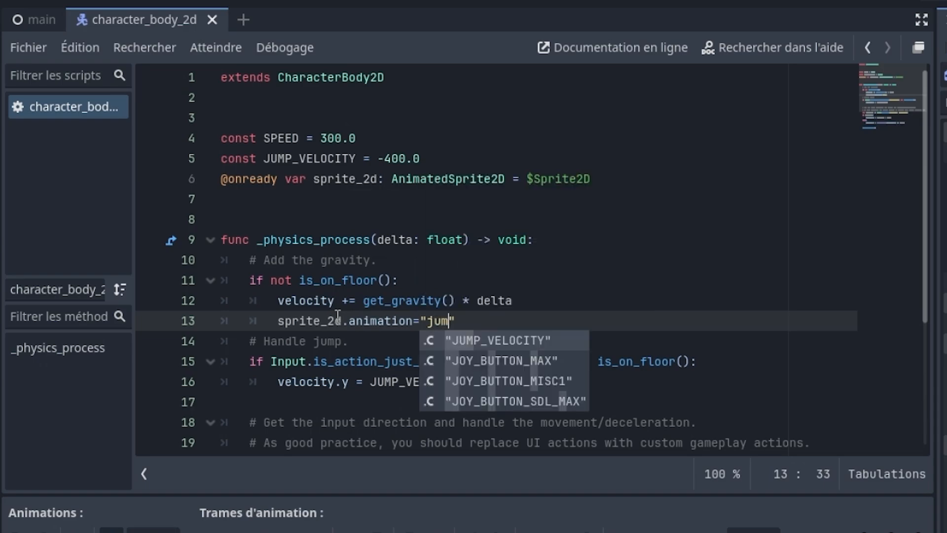
text(pi)
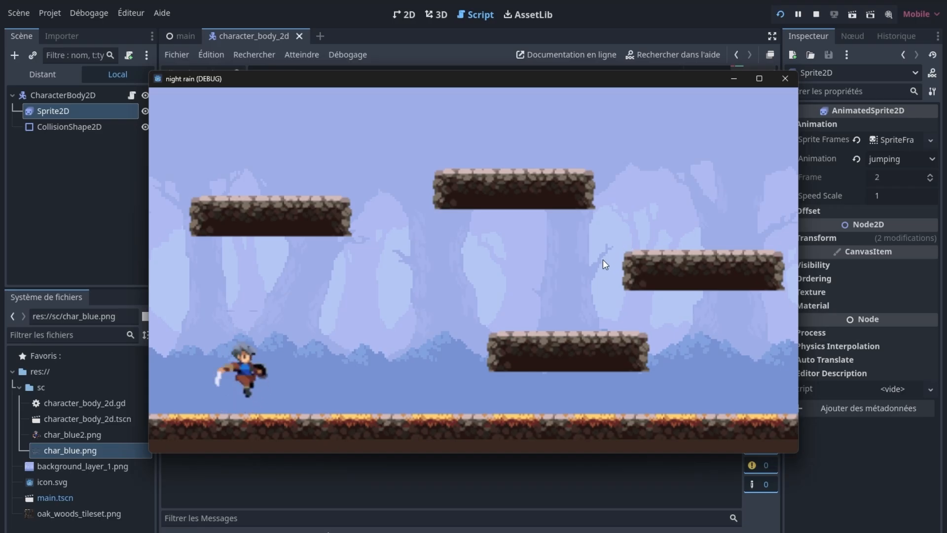
- Test the jumping animation in the running game by moving the character both ways and jumping
key(Right)
key(space)
key(Left)
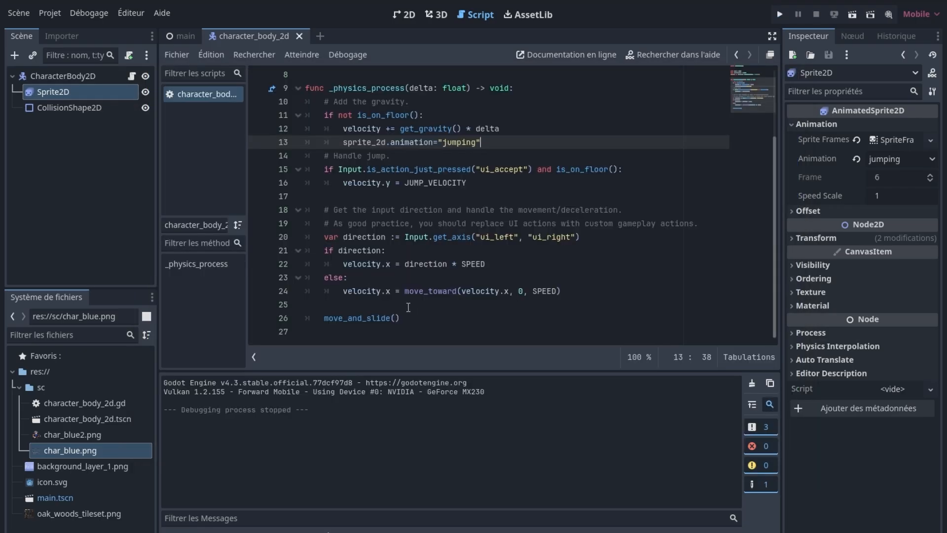
- Declare a variable isLeft with the condition velocity<0 on the line above move_and_slide()
click(408, 305)
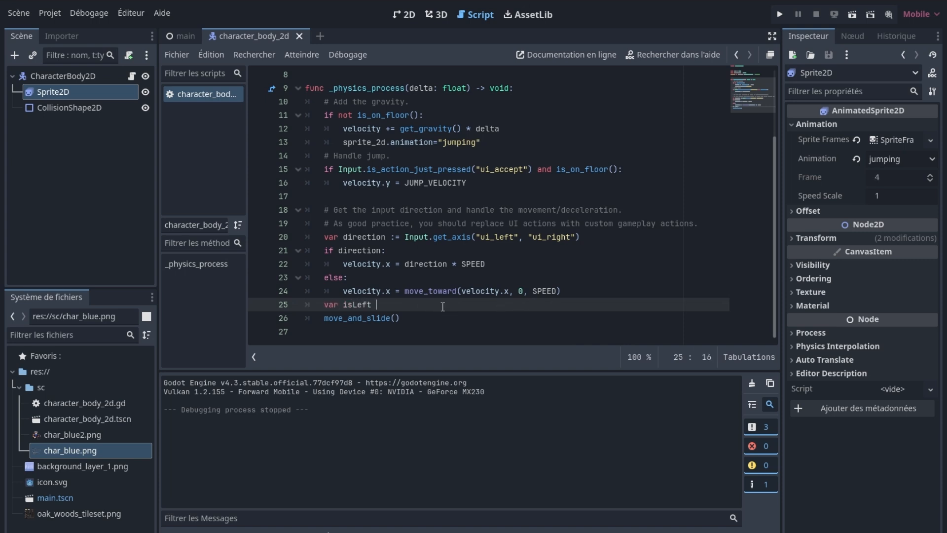
text(var isLeft = vel)
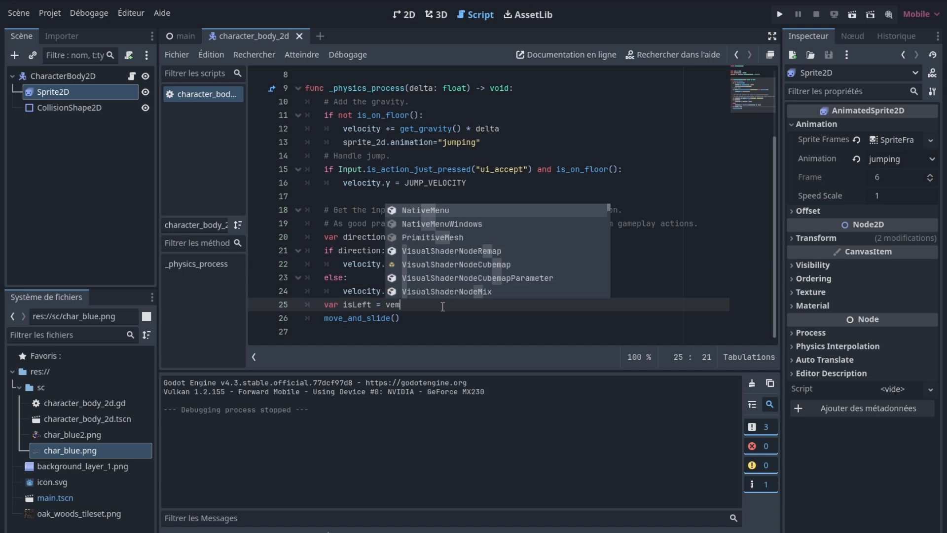
text(ocity<0)
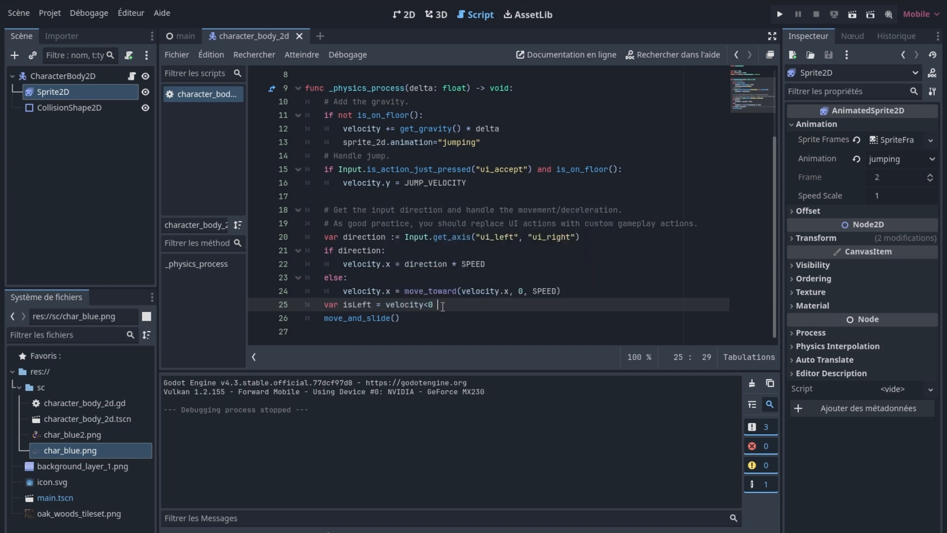
text( ;)
key(Return)
- Assign isLeft to sprite_2d.flip_h on the line below the isLeft declaration
text(sprite_2d.)
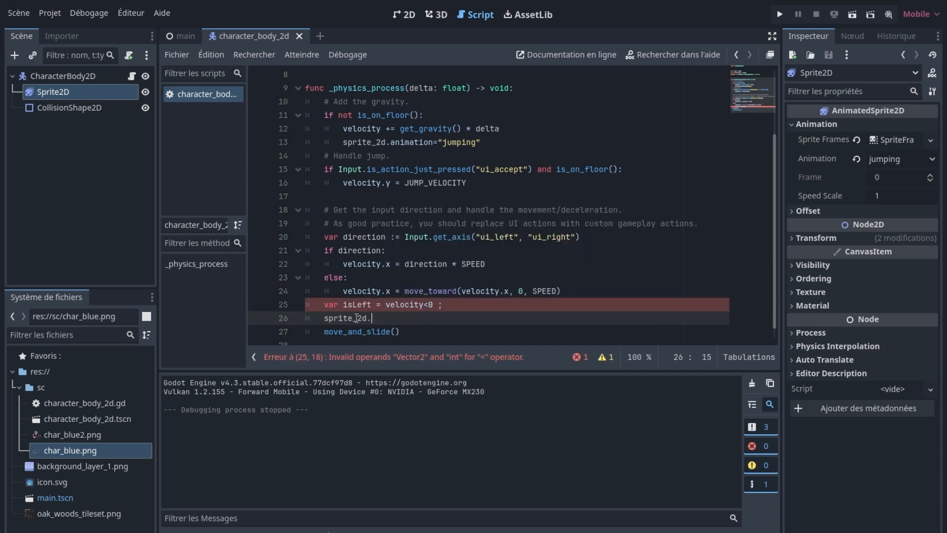
text(flip)
key(Return)
text(=isLeft ;)
- Run the game, test the sprite's flipping while moving and jumping in both directions, and close the game window
key(F5)
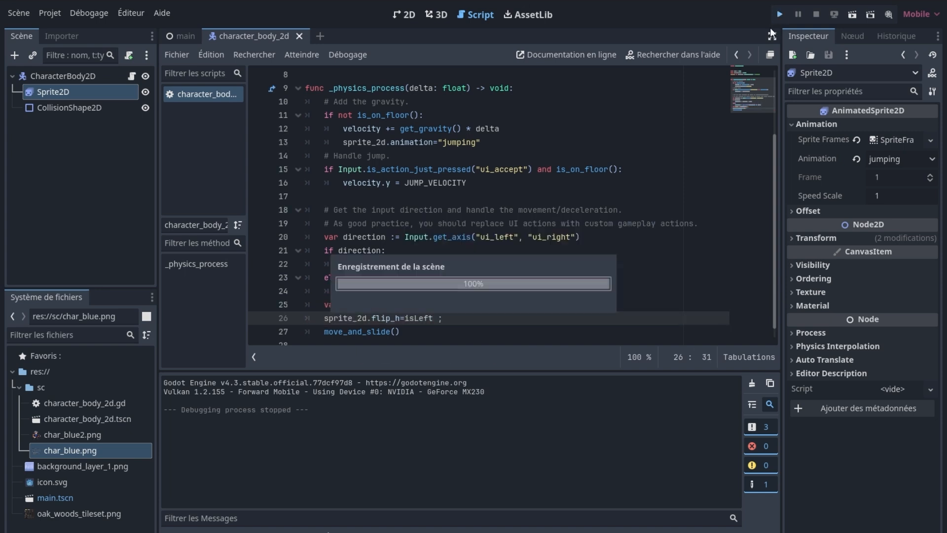
key(Left)
key(space)
key(Right)
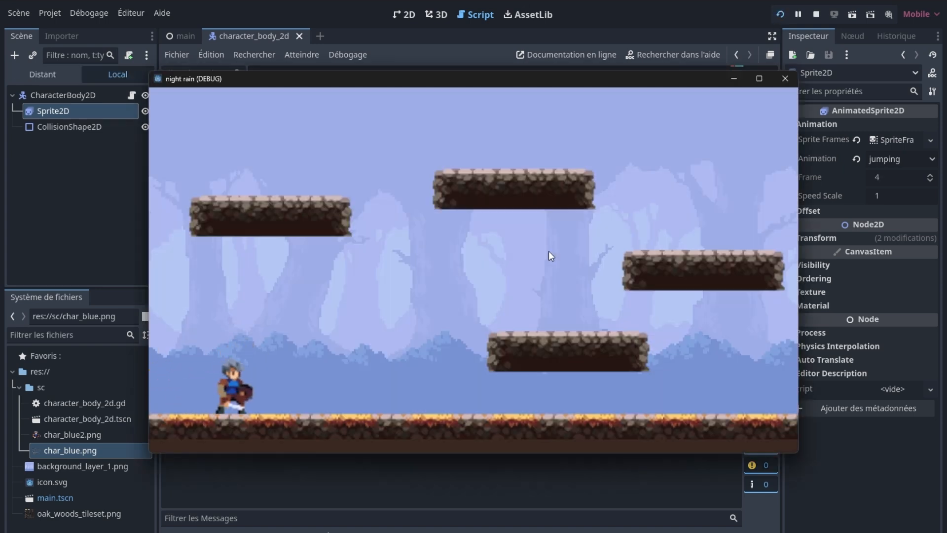
key(Left)
key(space)
key(Left)
key(Right)
key(Left)
key(Right)
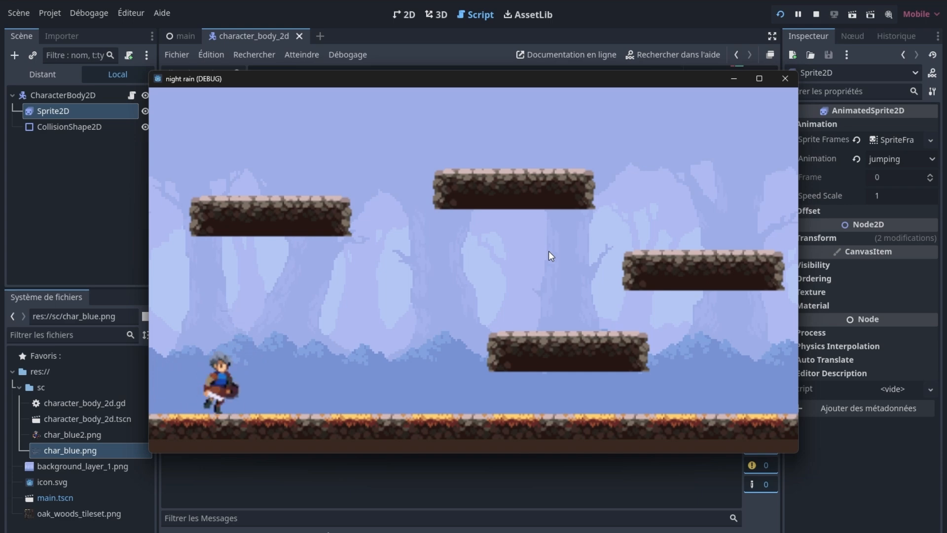
click(792, 75)
- Add the condition if(velocity.x>1 || velocity.y <-1): below the jumping animation line
scroll(415, 197, up, 3)
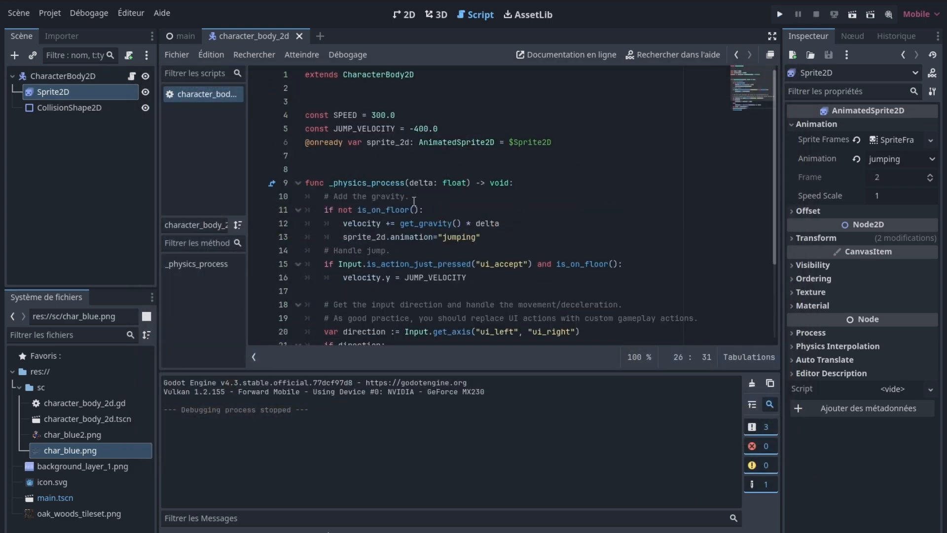
click(414, 197)
click(502, 239)
key(Return)
text(id)
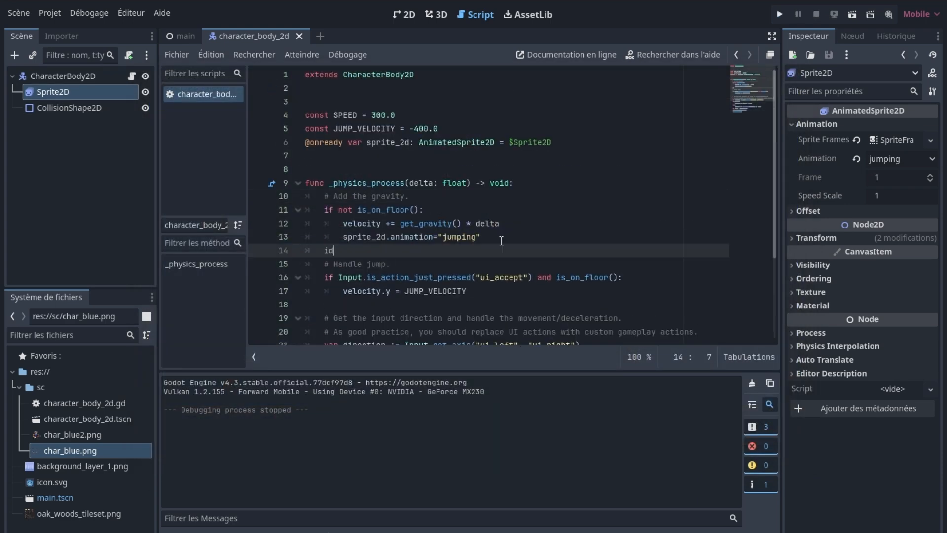
key(BackSpace)
text(f(velocity.x>1 || velocity.y)
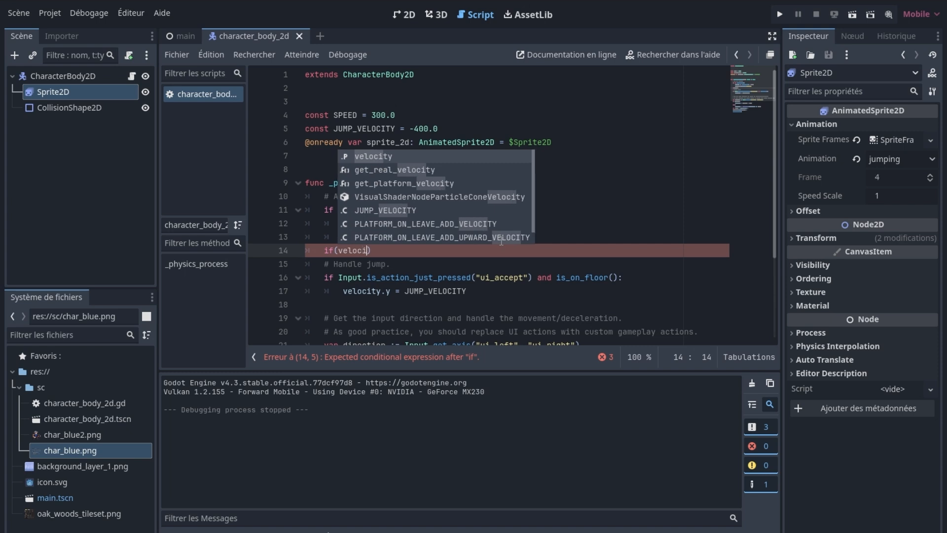
text( <-1)
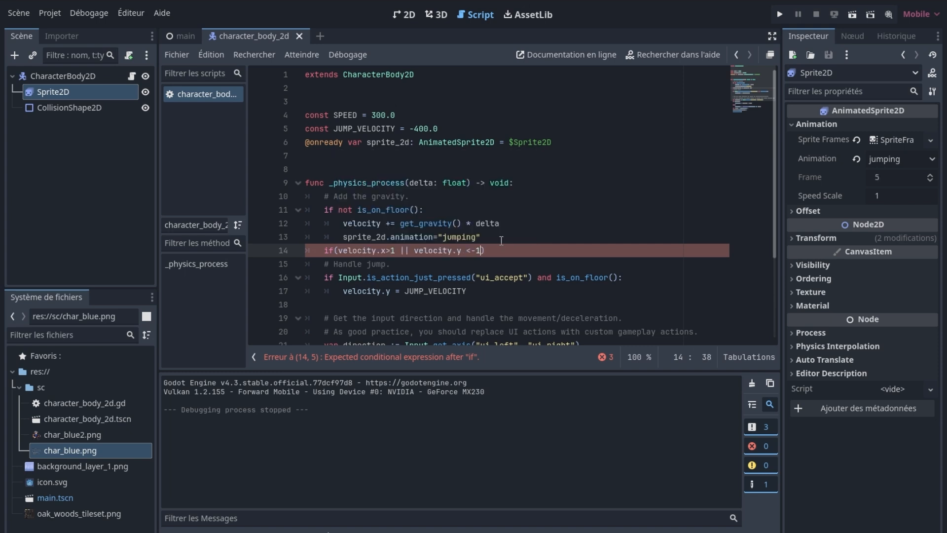
text():)
- Set sprite_2d.animation to "running" inside the new velocity condition
key(Return)
text(sprite_2d.animation)
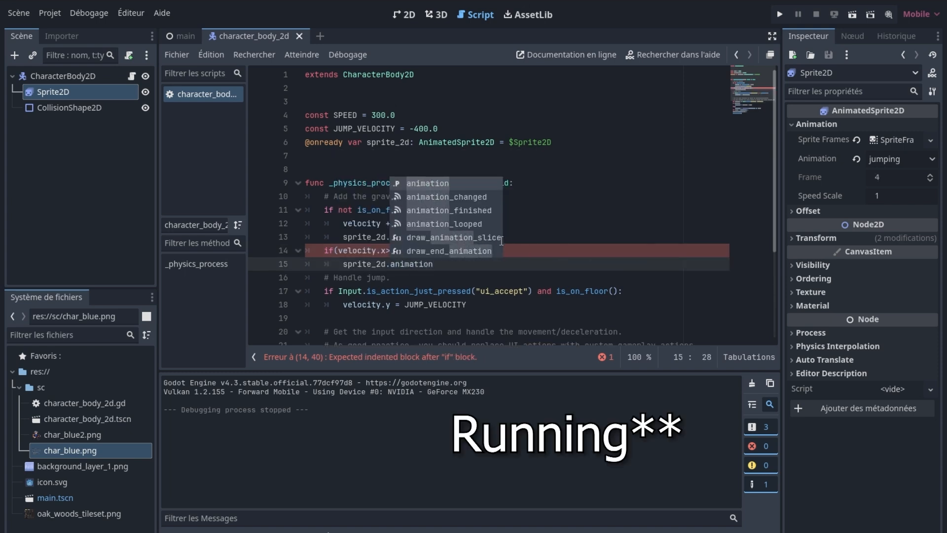
text(="ru)
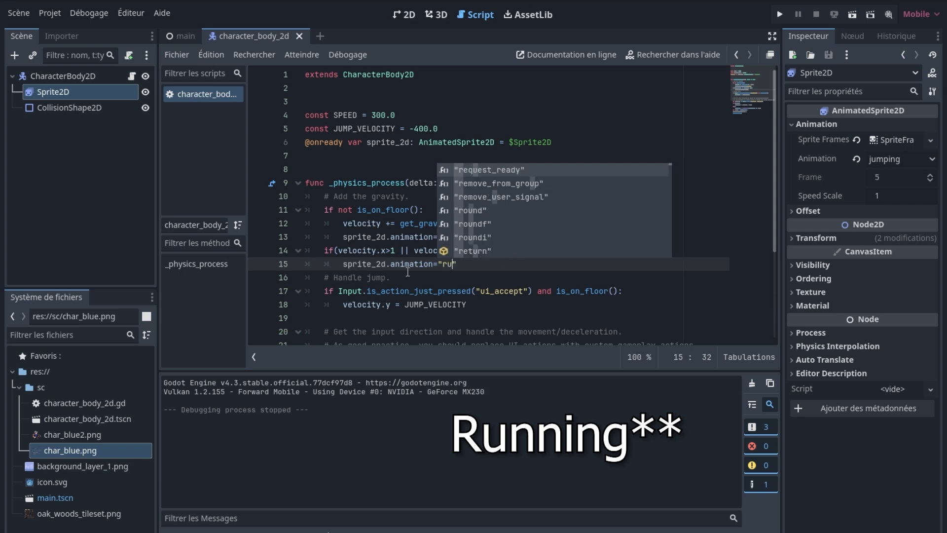
text(nning)
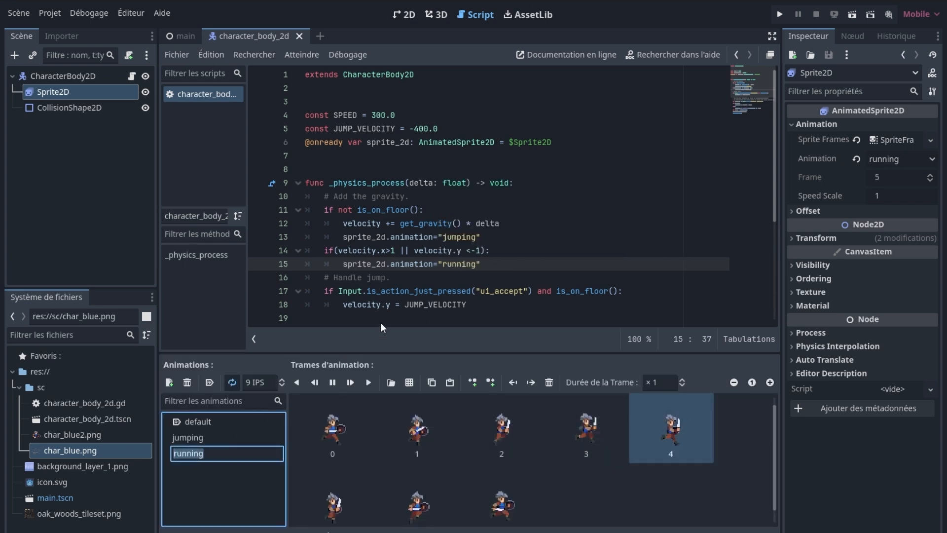
- Add an else branch after the running animation line that sets sprite_2d.animation to "default"
click(462, 265)
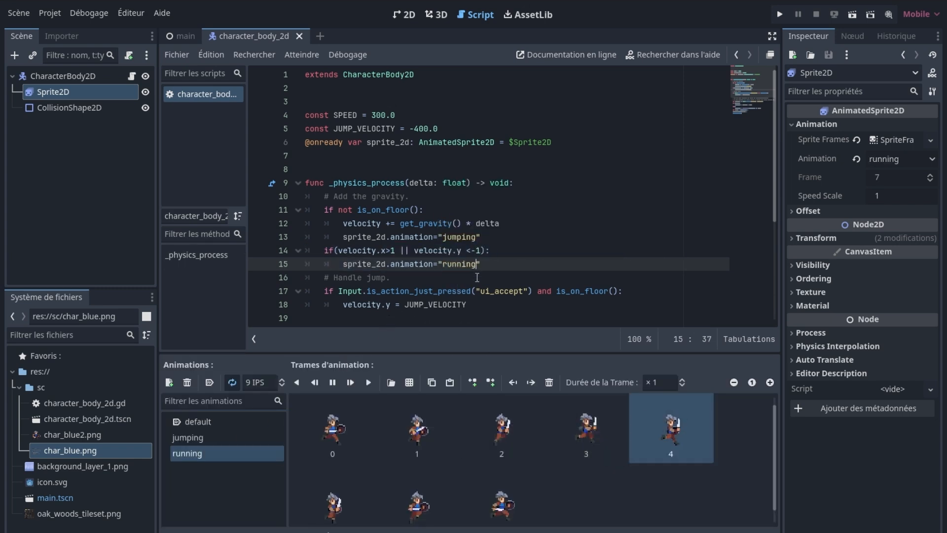
key(End)
key(Return)
key(BackSpace)
text(else)
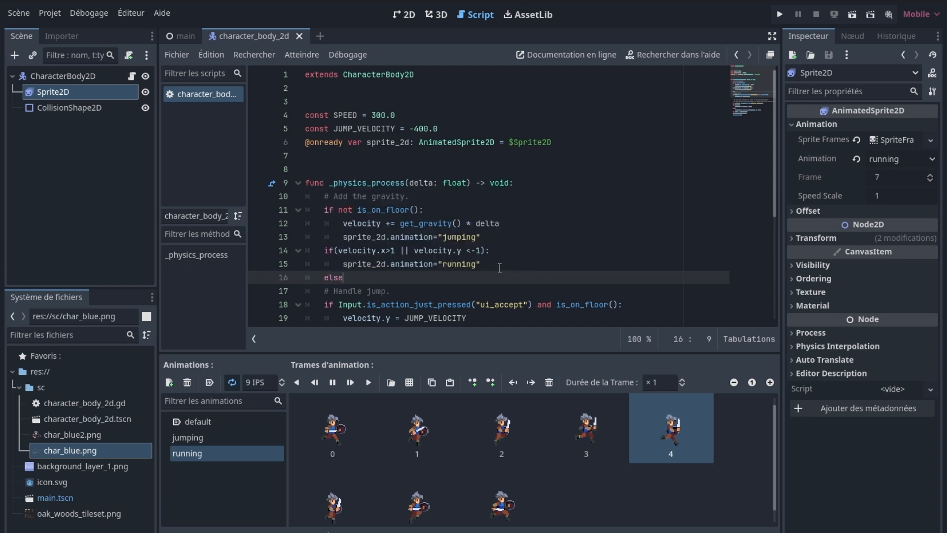
text(:)
key(Return)
text(sprite_2d.animation="de)
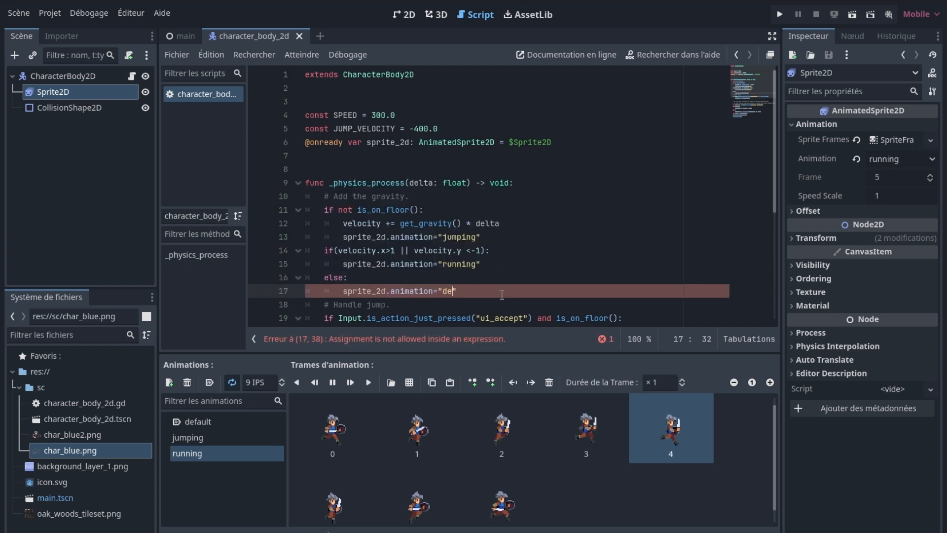
text(fault)
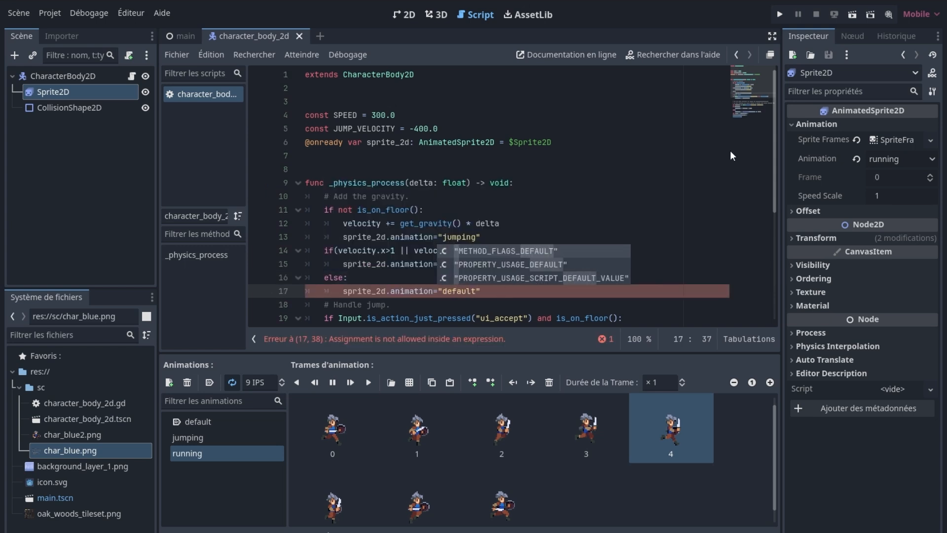
- Run the game, test the running and default animations by moving both ways, and close the game window
key(F5)
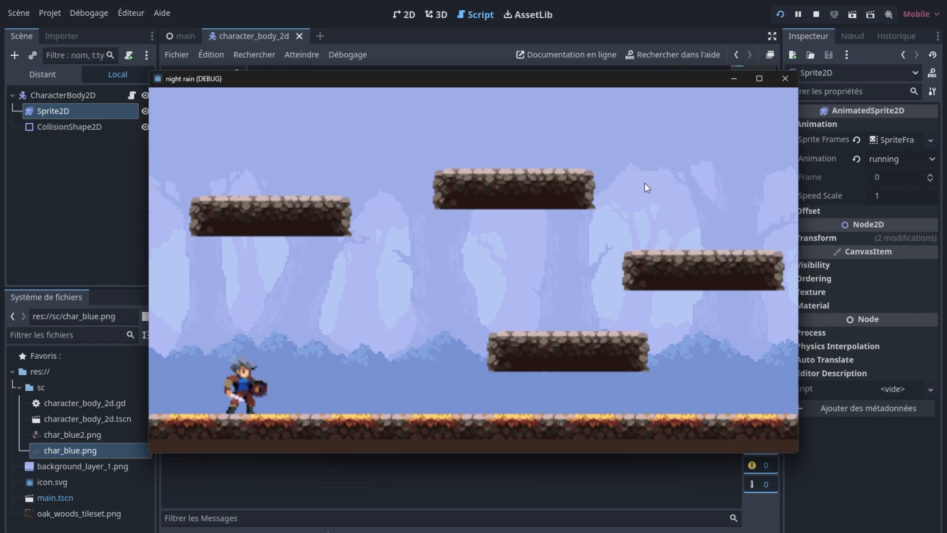
key(Right)
key(Left)
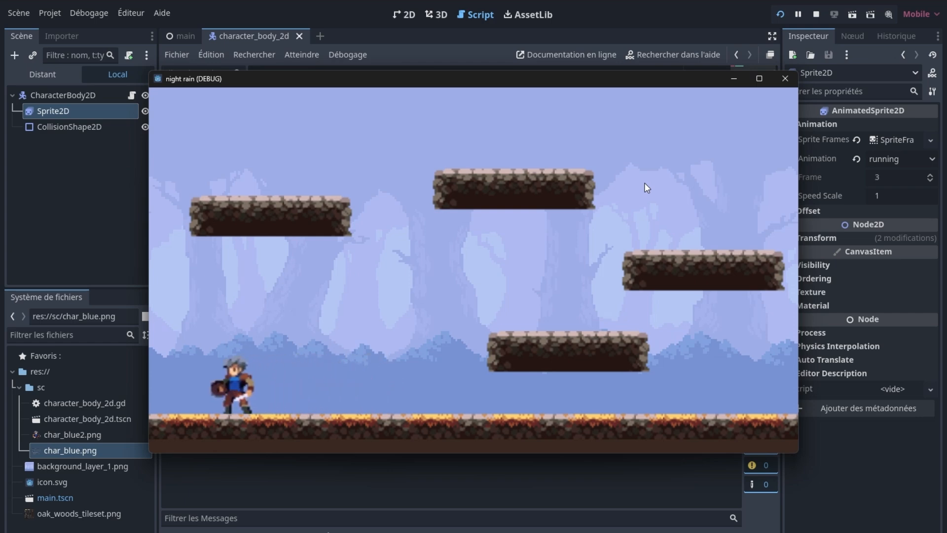
key(Right)
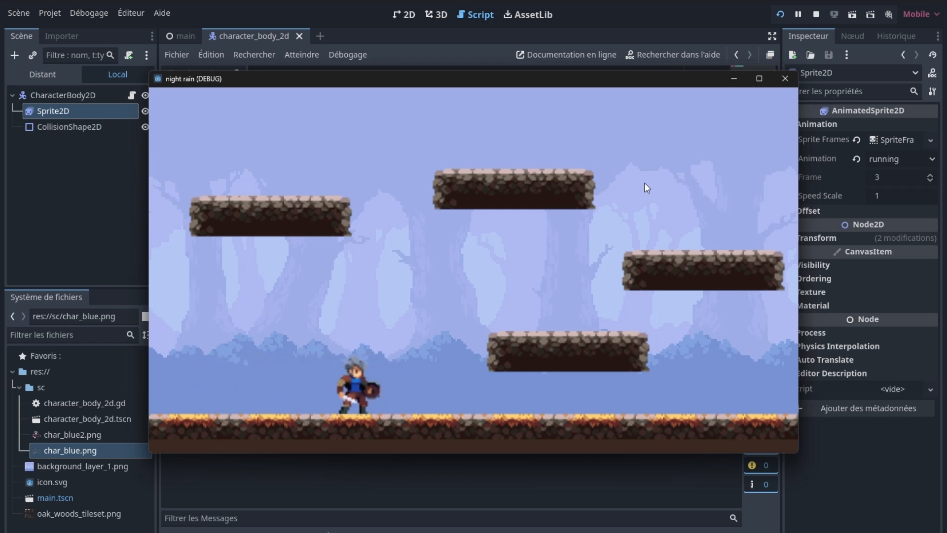
click(784, 79)
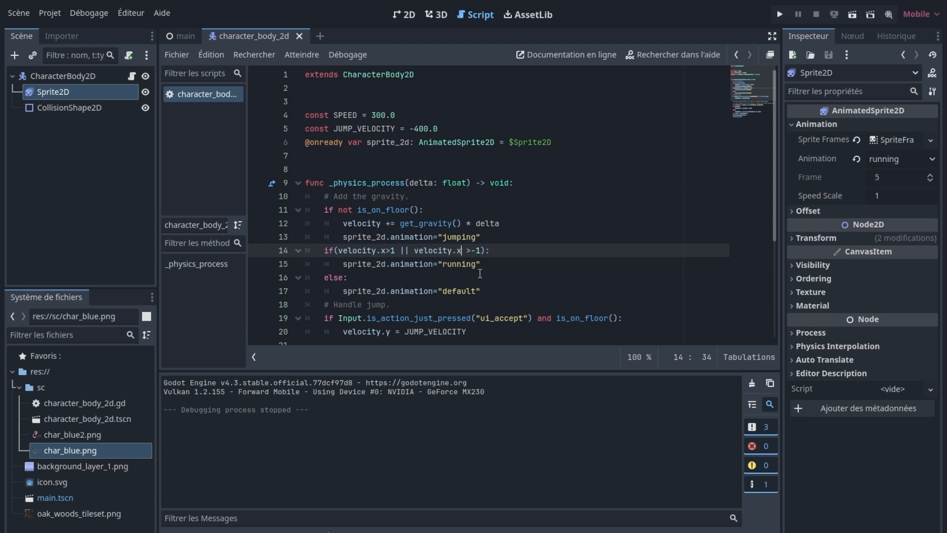
- Run the game again, test the animations while running both ways and jumping repeatedly, and close the game window
click(780, 14)
key(Left)
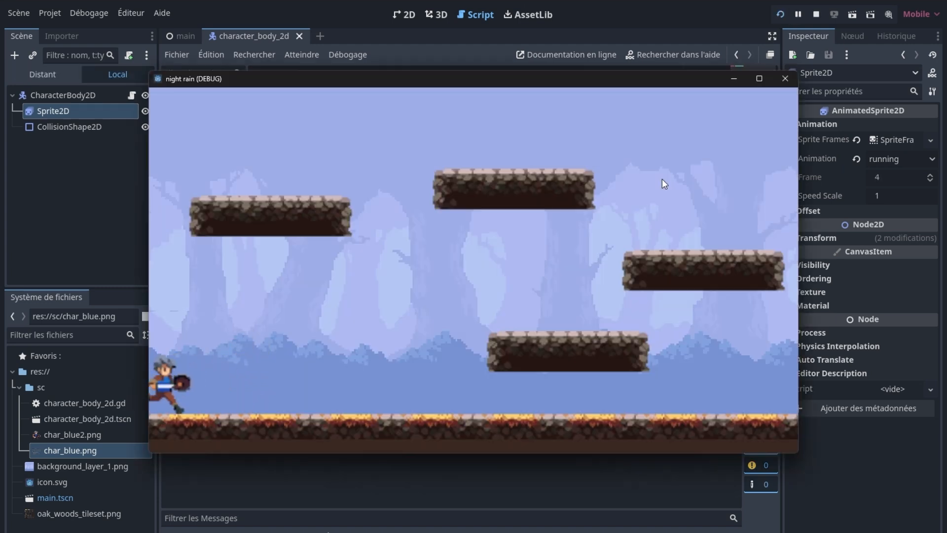
key(Right)
key(Left)
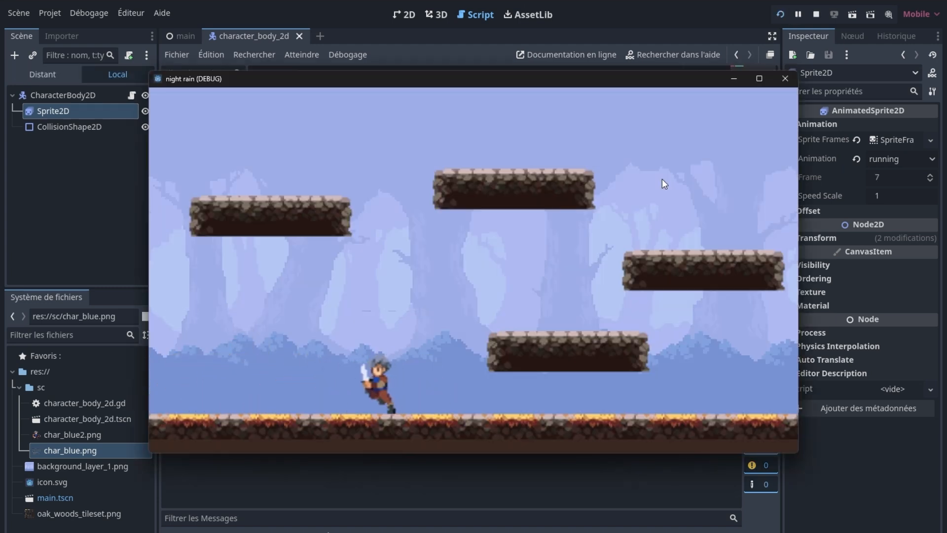
key(Right)
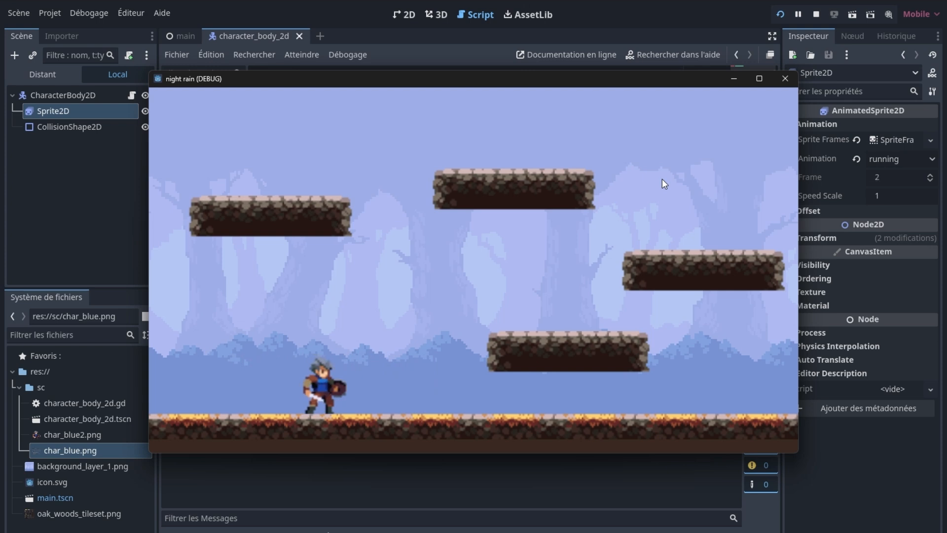
key(Right)
key(Left)
key(space)
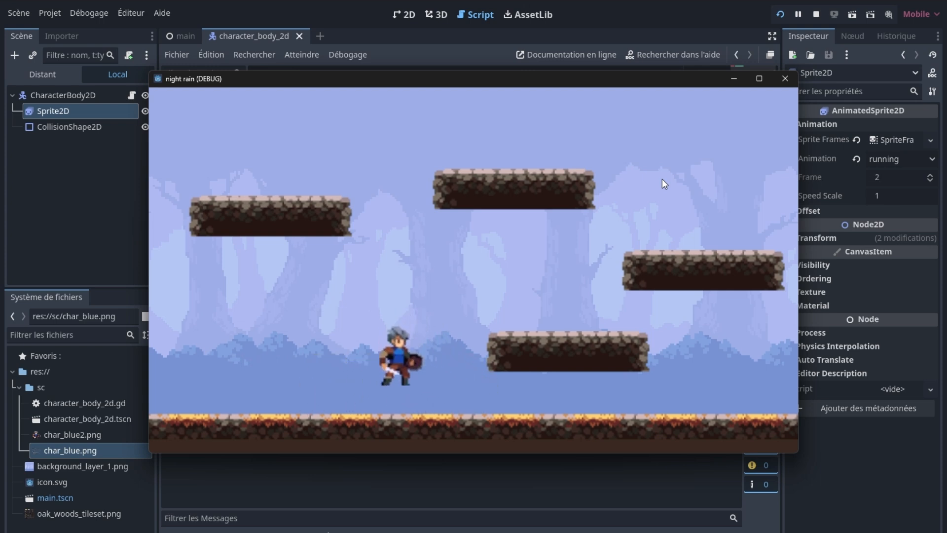
key(space)
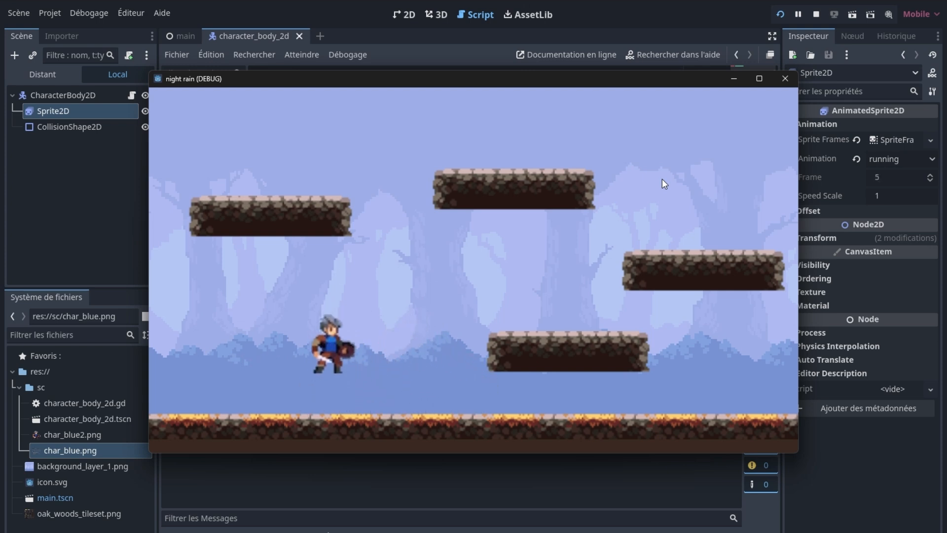
key(space)
click(786, 78)
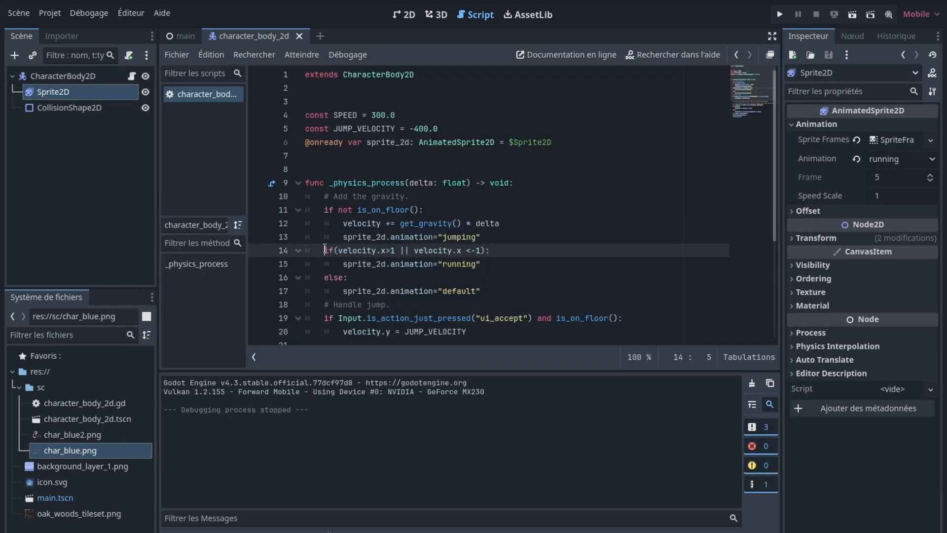
- Change the running velocity condition to an elif branch, and run the game to test running and jumping both ways
text(l)
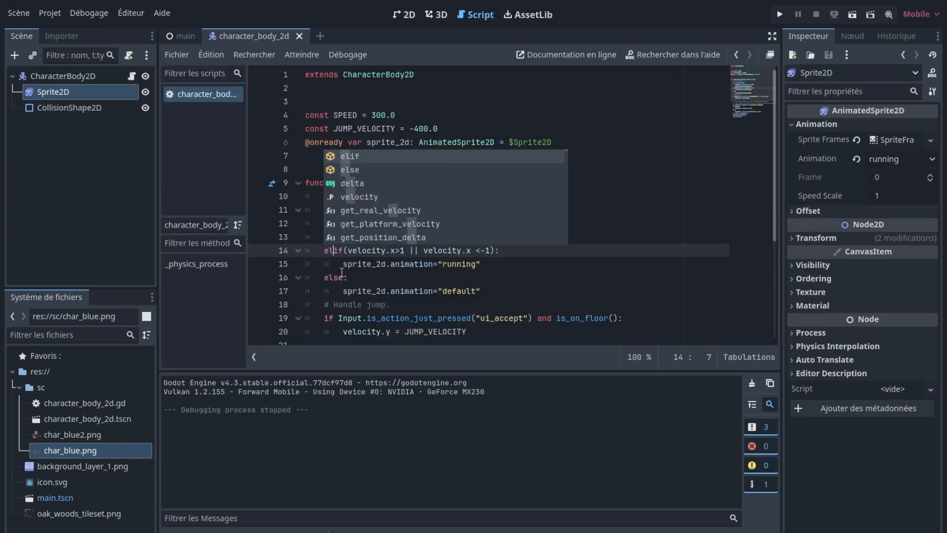
key(F5)
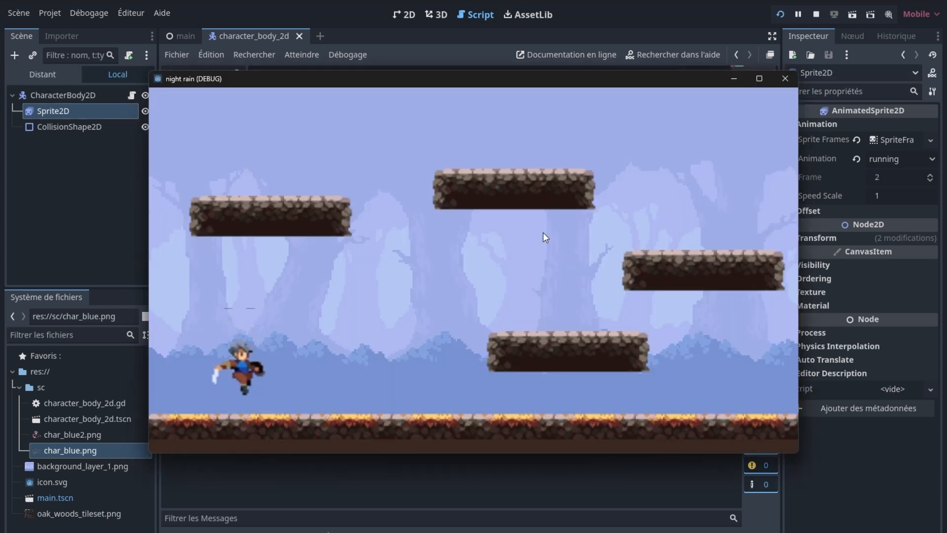
key(Right)
key(space)
key(Left)
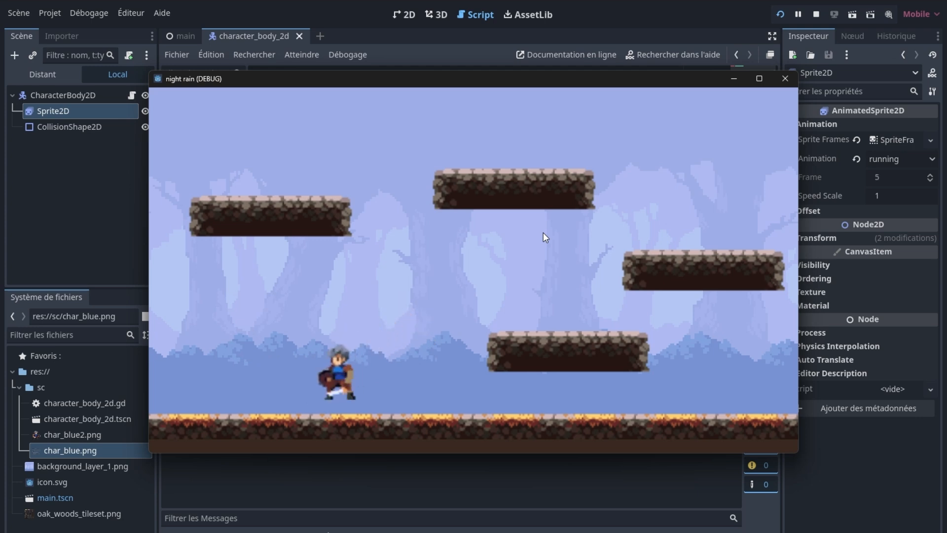
key(space)
key(Right)
key(space)
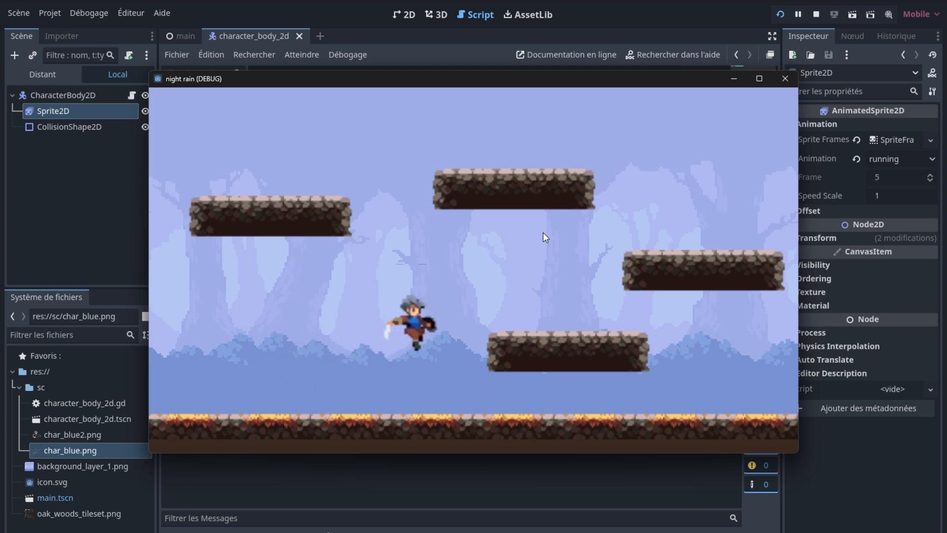
key(Left)
key(space)
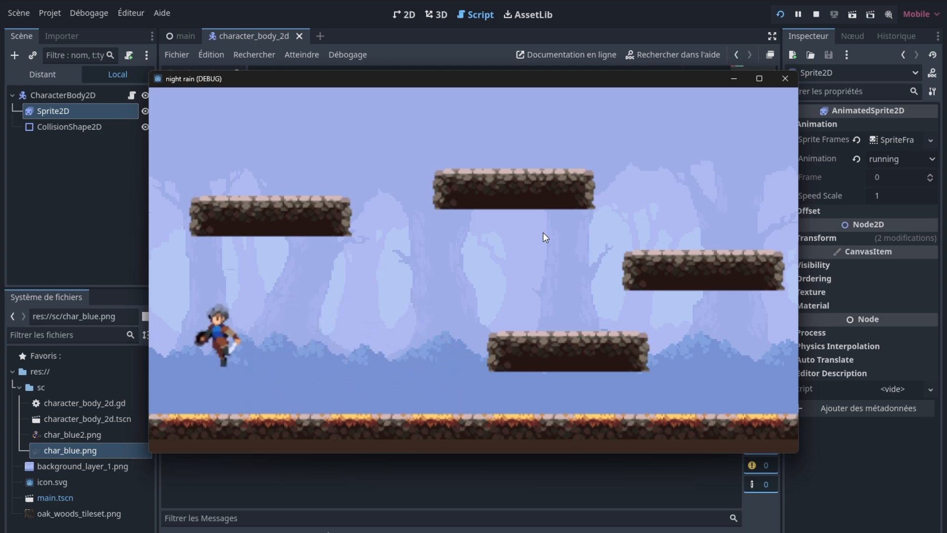
key(Right)
key(space)
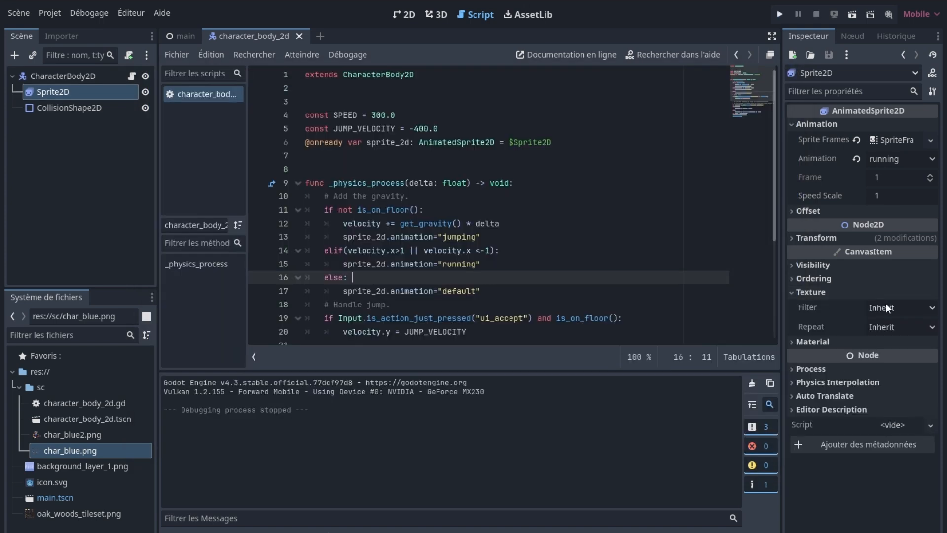
- Set the Sprite2D texture filter to Nearest and run the game to check the sprite's rendering
click(886, 308)
click(877, 337)
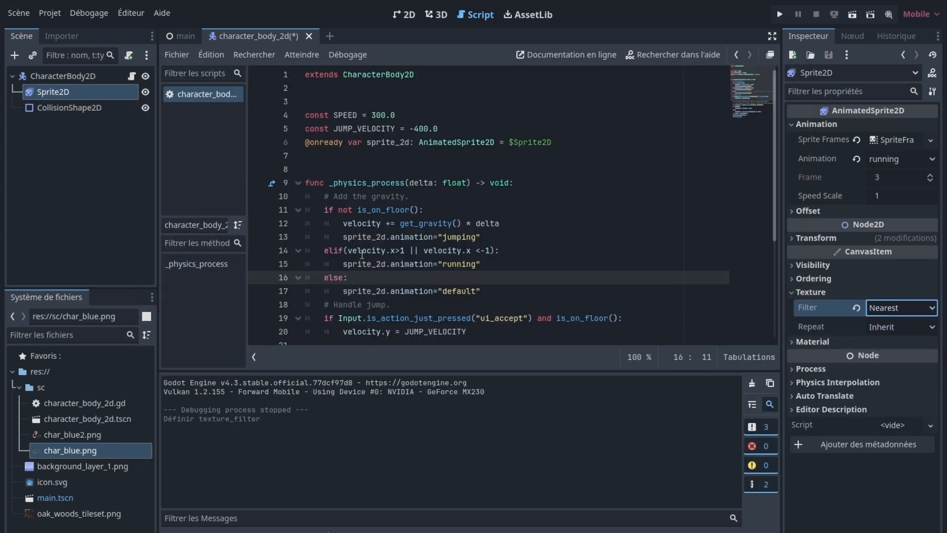
key(F5)
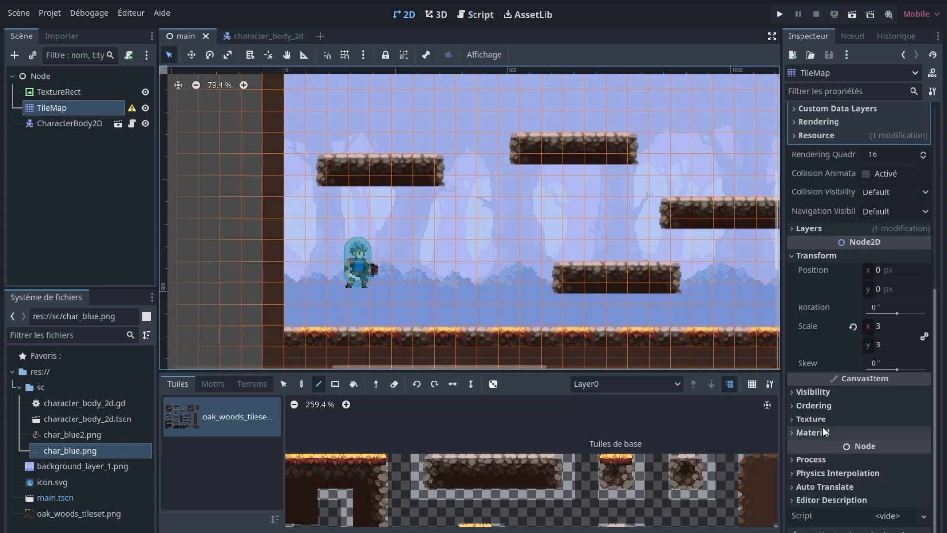
- Set the TileMap's texture filter to Nearest in the main scene
click(814, 419)
click(870, 435)
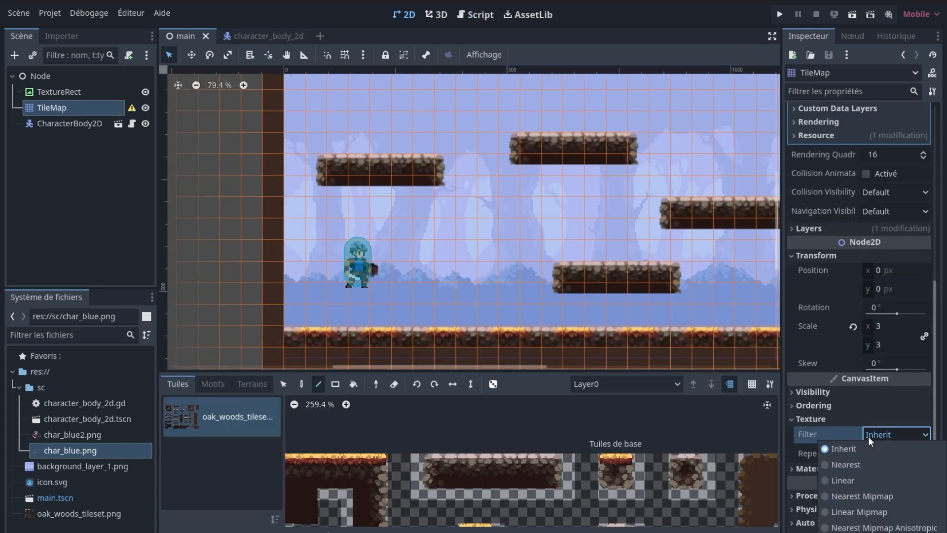
click(869, 462)
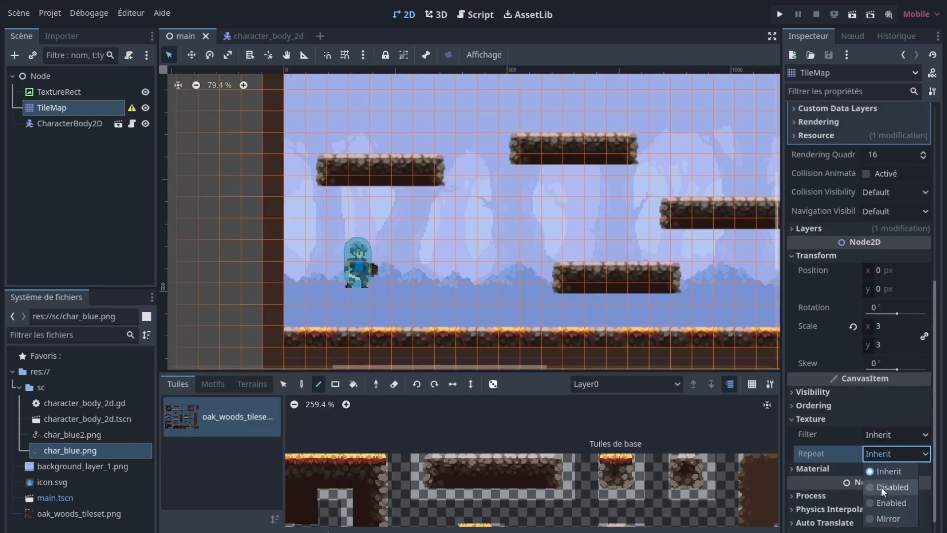
click(889, 437)
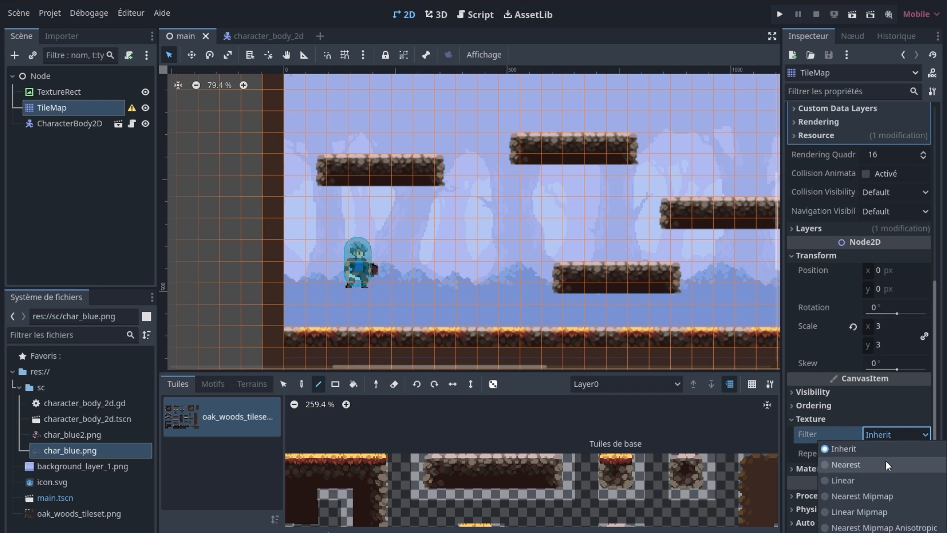
click(886, 461)
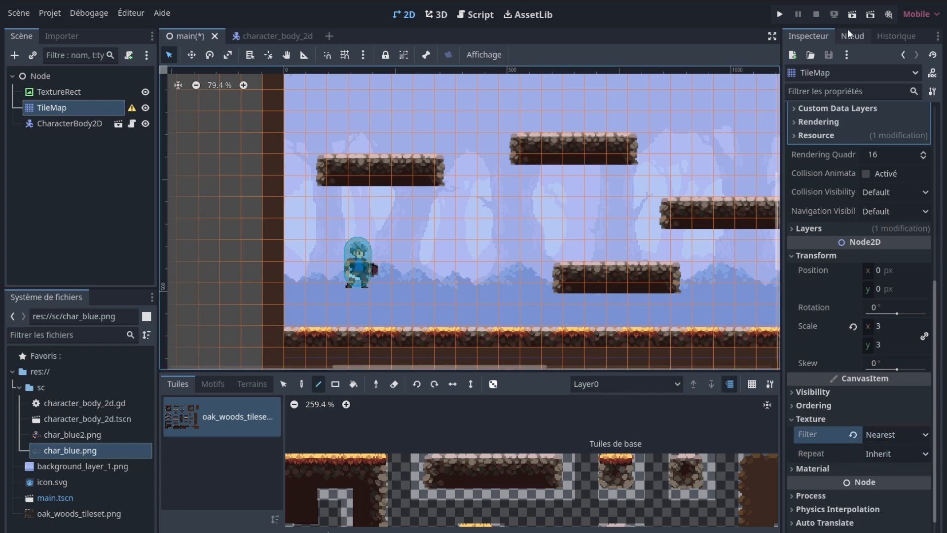
- Run the game and move the player right to check how the character and tiles render
key(F5)
key(Right)
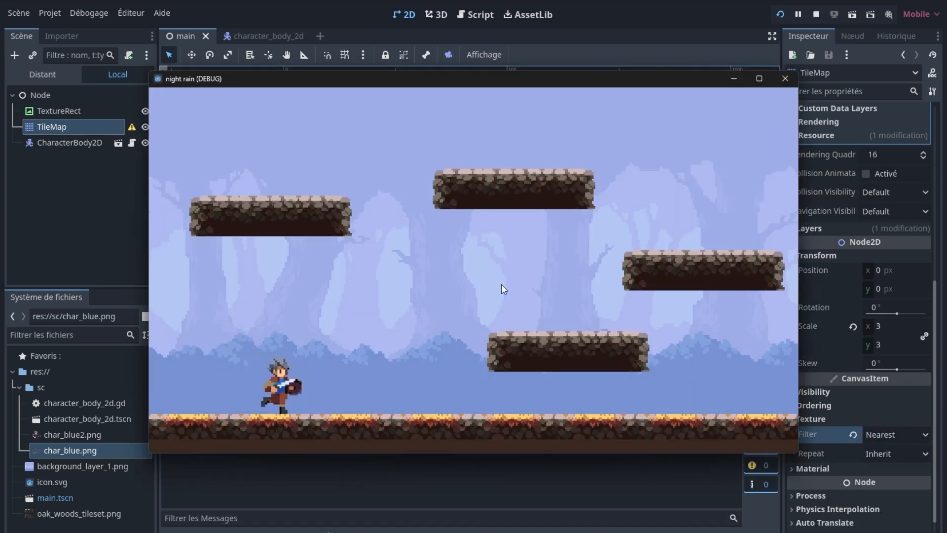
key(Right)
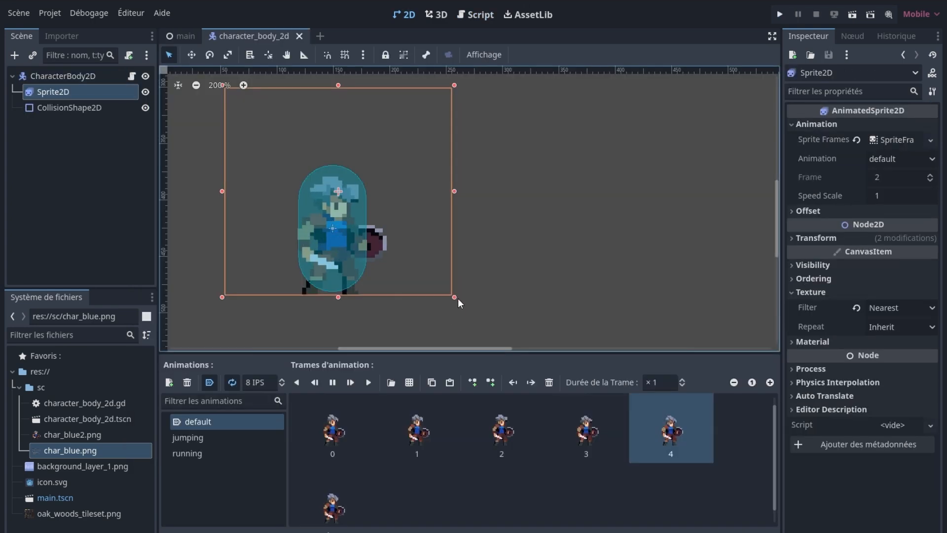
- Scale down the player sprite and fit the collision capsule over it with a 22 px radius and 72 px height
shift+drag(457, 300, 417, 265)
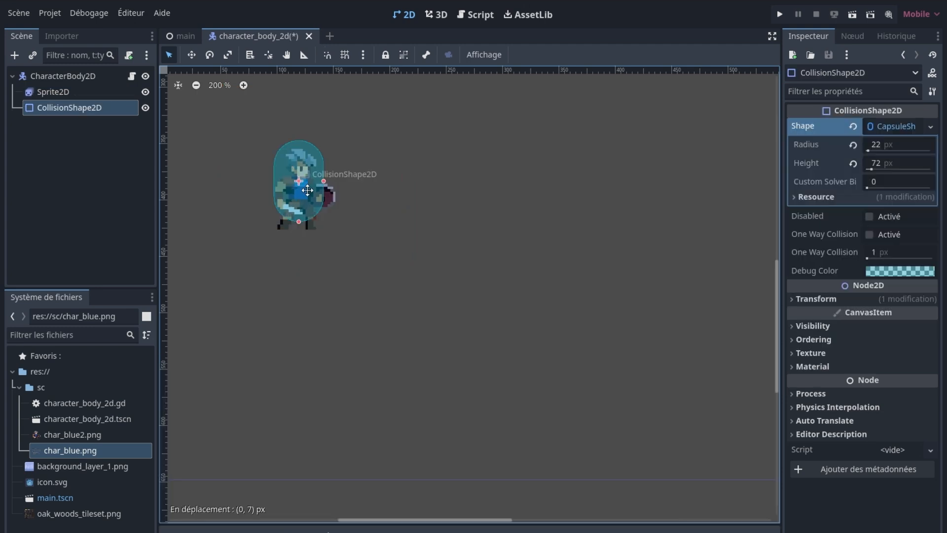
drag(308, 188, 308, 199)
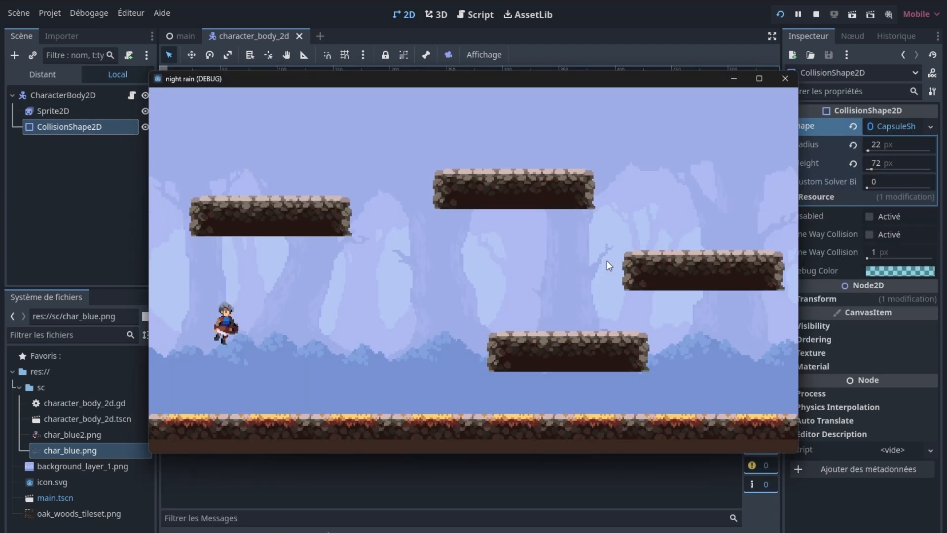
- Test the resized player in the running game by moving both ways and jumping
key(Right)
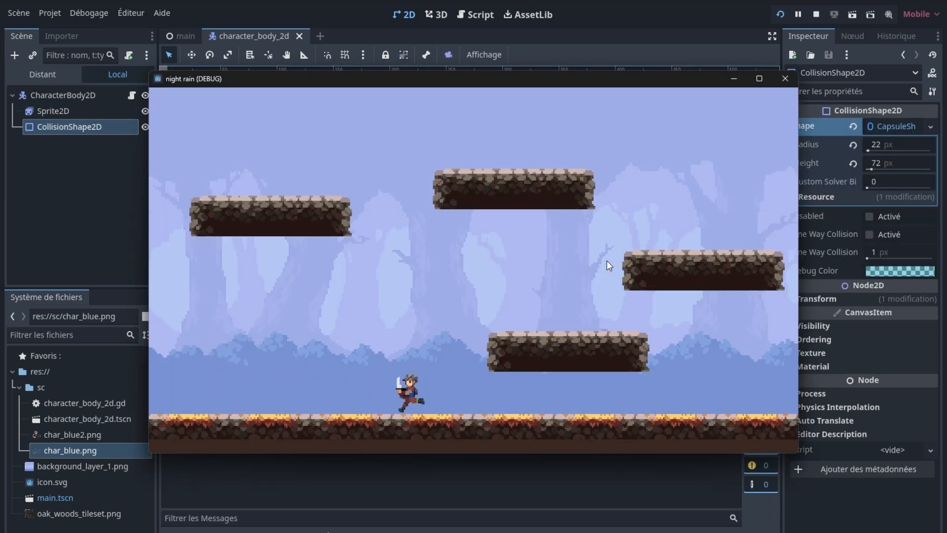
key(Left)
key(space)
key(Right)
key(space)
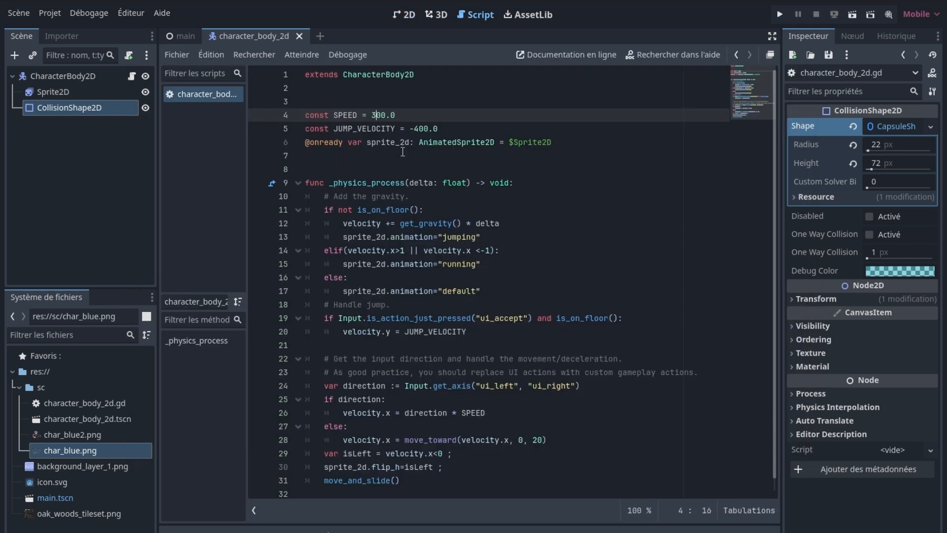
- Set the SPEED constant to 400.0 and start editing the JUMP_VELOCITY value in the player script
click(419, 130)
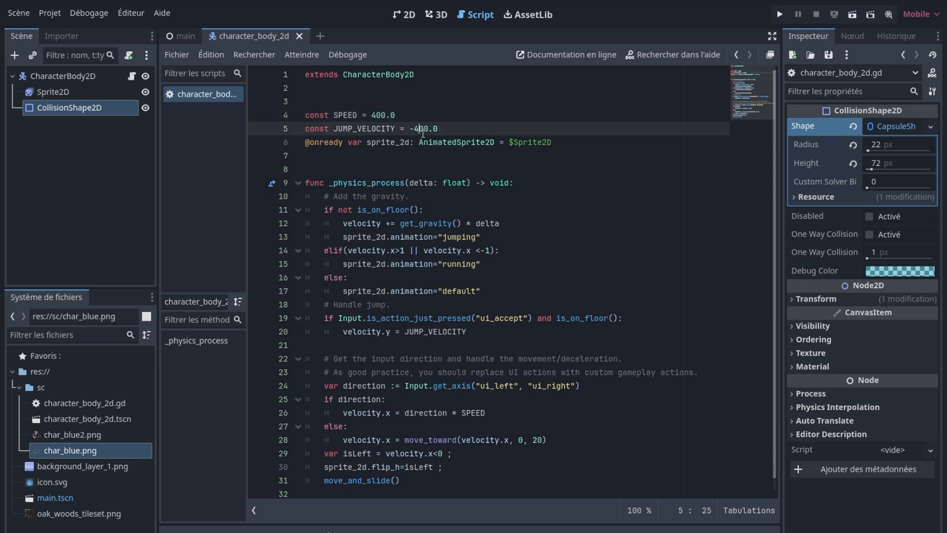
- Find the 2D gravity in the project settings with the filter "grav" and set the default gravity to 2300
click(49, 13)
click(95, 35)
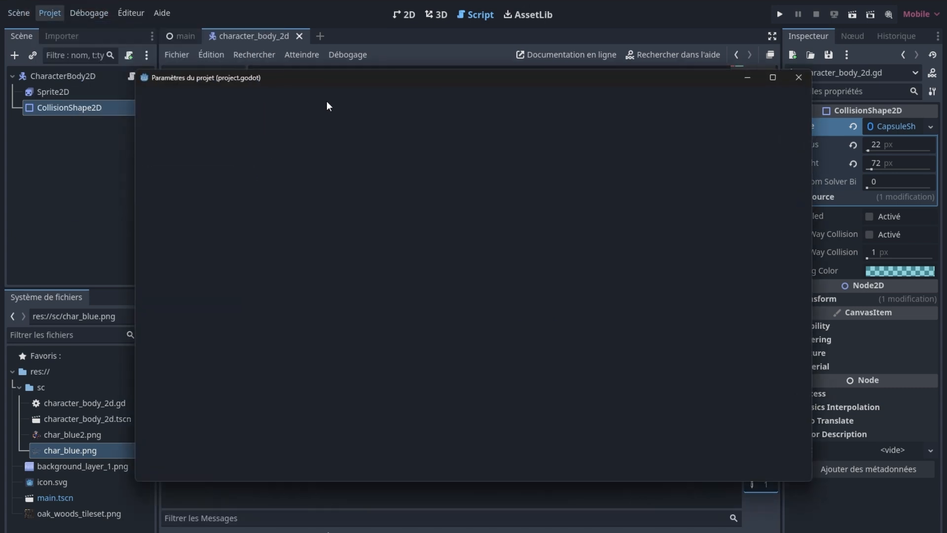
text(gra)
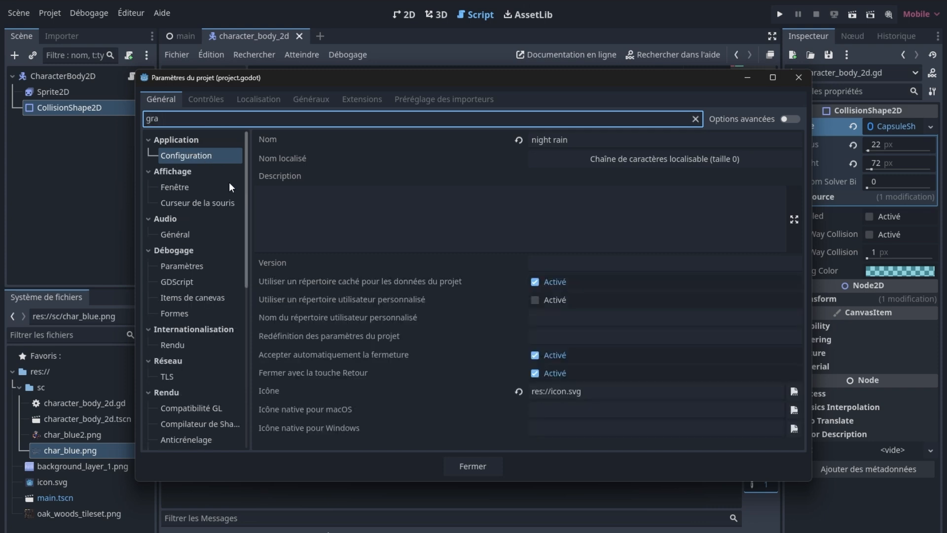
text(v)
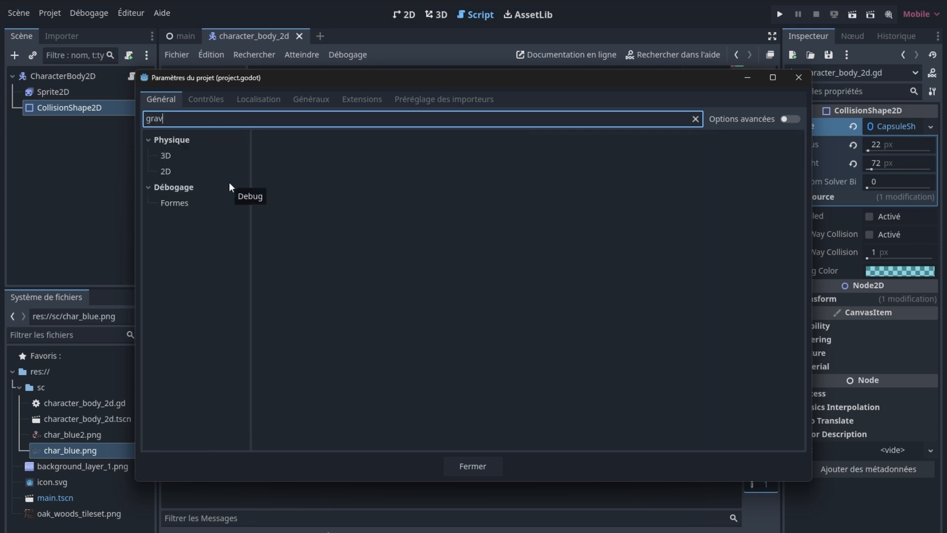
click(168, 172)
click(577, 142)
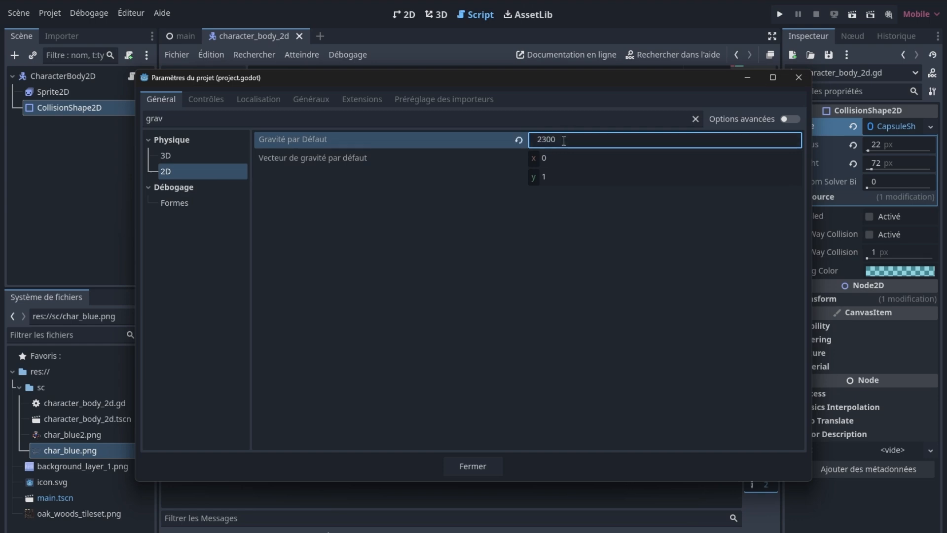
click(799, 77)
- Run the game and test the new movement by running both ways and jumping between the platforms
click(780, 15)
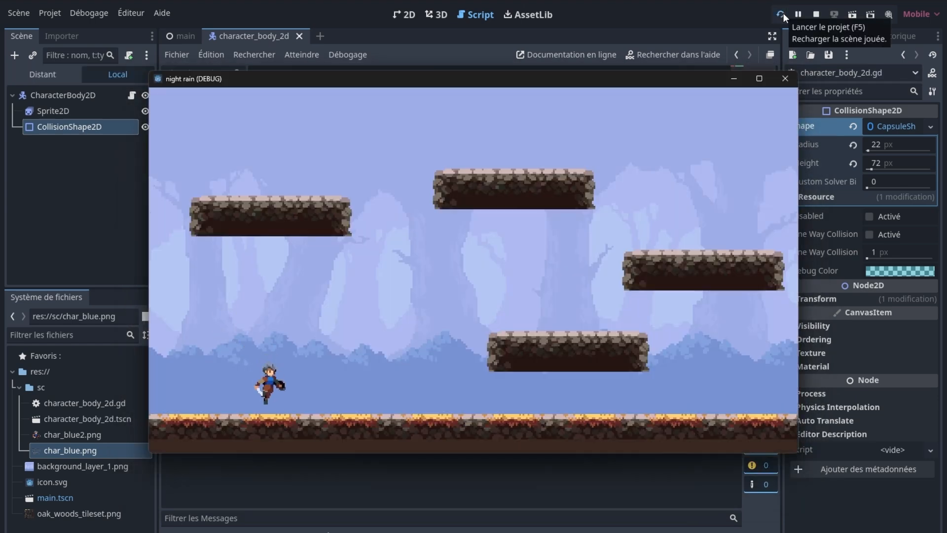
key(Right)
key(Left)
key(Right)
key(space)
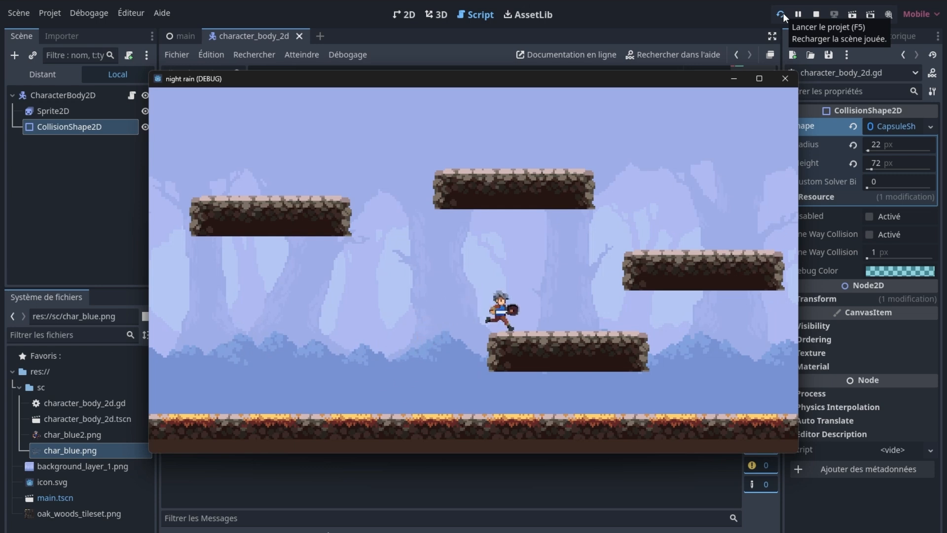
key(space)
key(Right)
key(Left)
key(space)
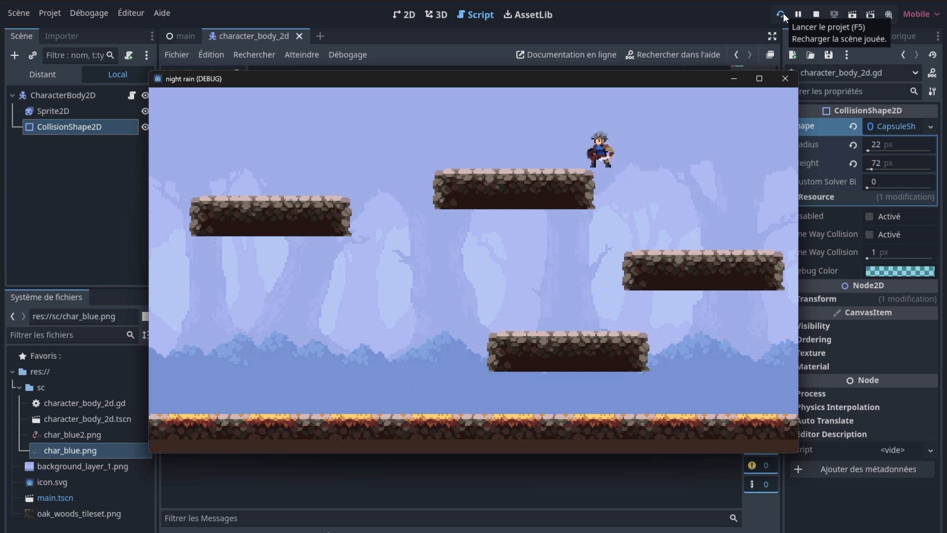